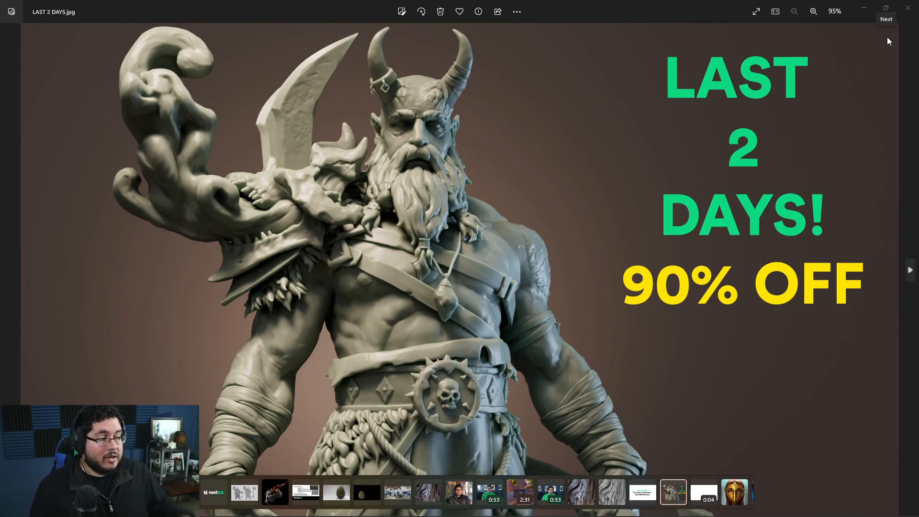
Close the image viewer, switch to Maya, and create a polygon plane scaled up to extend beyond the grid.
left_click(907, 14)
key("super")
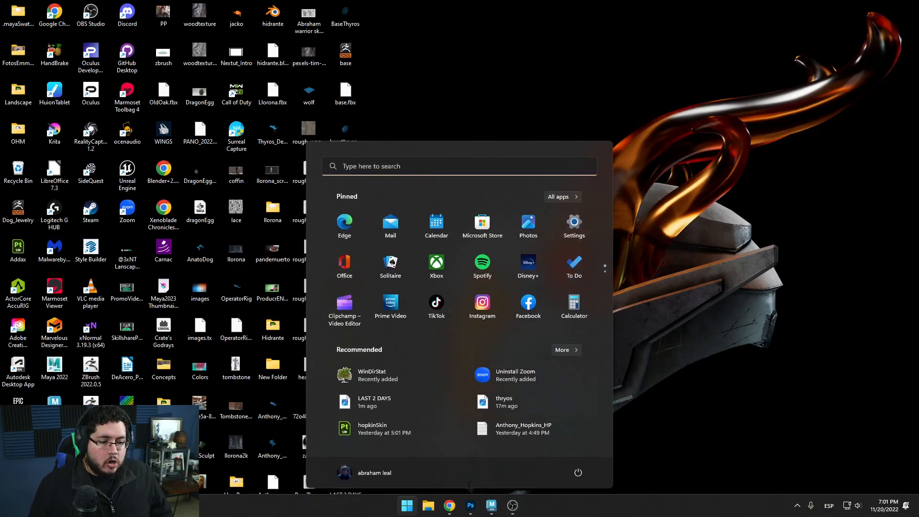
left_click(492, 506)
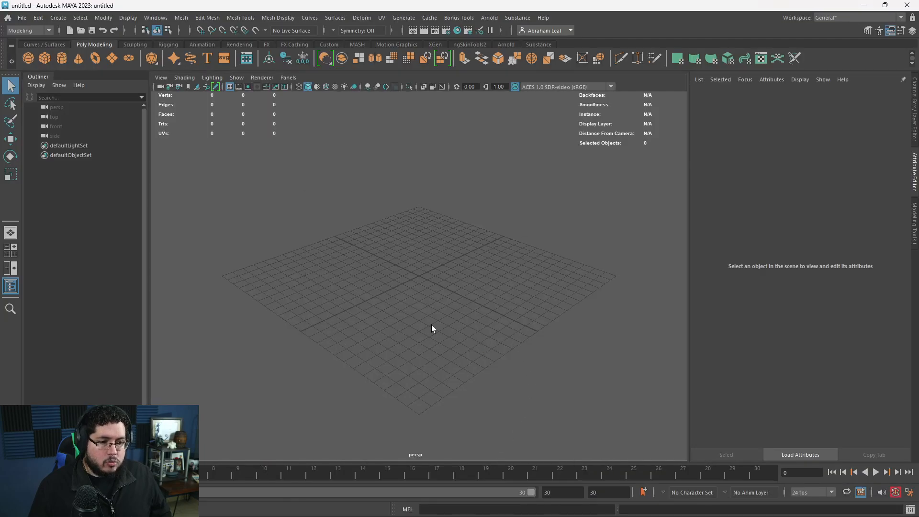
left_click(113, 60)
key("r")
left_click_drag(419, 276, 649, 288)
left_click(433, 182)
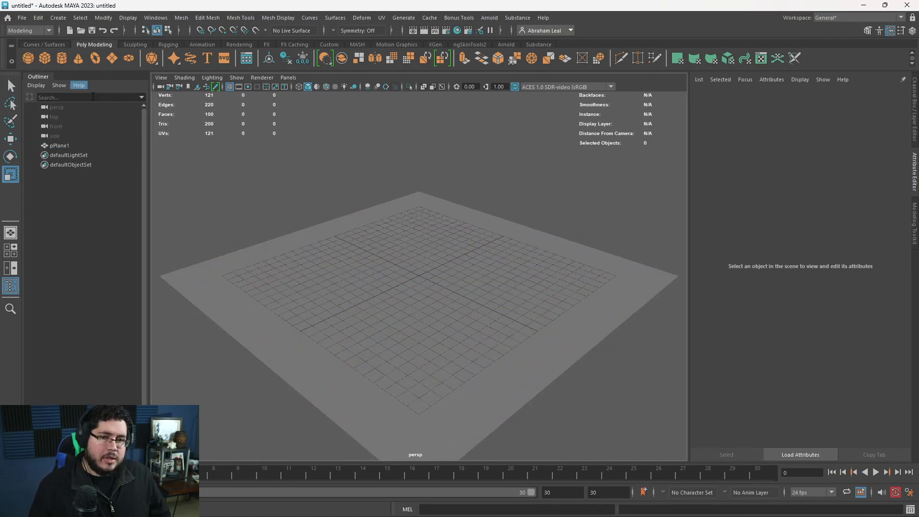
Create a polygon sphere at the plane's centre, enlarge it, and raise it above the plane.
left_click(29, 59)
key("r")
left_click_drag(419, 277, 495, 270)
key("w")
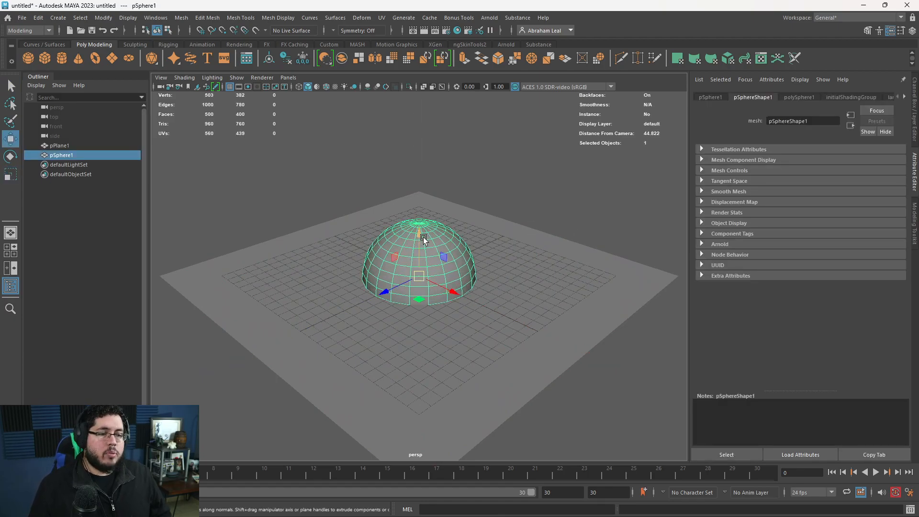
left_click_drag(423, 237, 427, 145)
right_click_drag(426, 145, 342, 184, "alt")
left_click_drag(343, 185, 390, 172, "alt")
Hide the viewport grid and scale the raised sphere down slightly.
left_click(230, 87)
right_click_drag(419, 242, 462, 278, "alt")
key("r")
left_click_drag(420, 197, 413, 197)
right_click_drag(469, 209, 522, 251, "alt")
left_click_drag(522, 251, 466, 284, "alt")
right_click_drag(466, 284, 478, 288, "alt")
left_click_drag(415, 173, 450, 180)
left_click_drag(520, 205, 568, 195, "alt")
right_click_drag(568, 195, 540, 210, "alt")
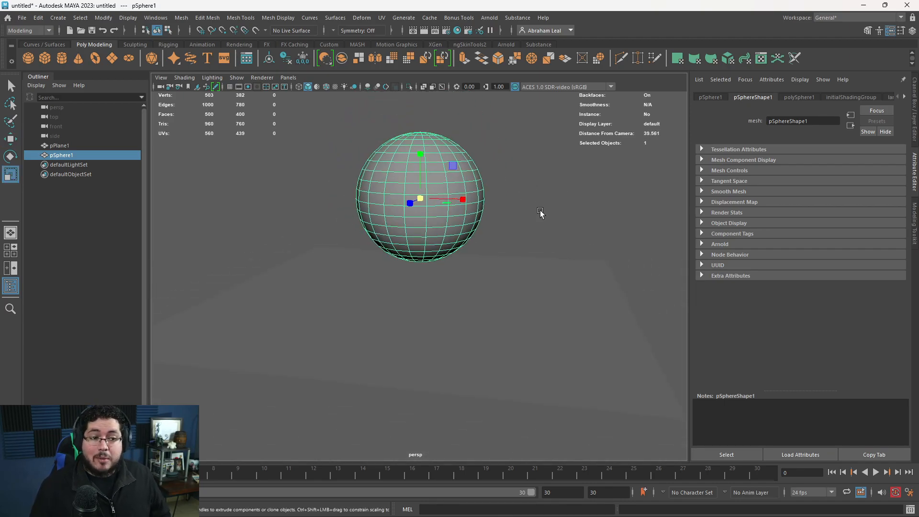
Switch to Chrome, close the YouTube Studio tab, and view the start of the Substance 3D Community Assets page.
key("super")
key("super")
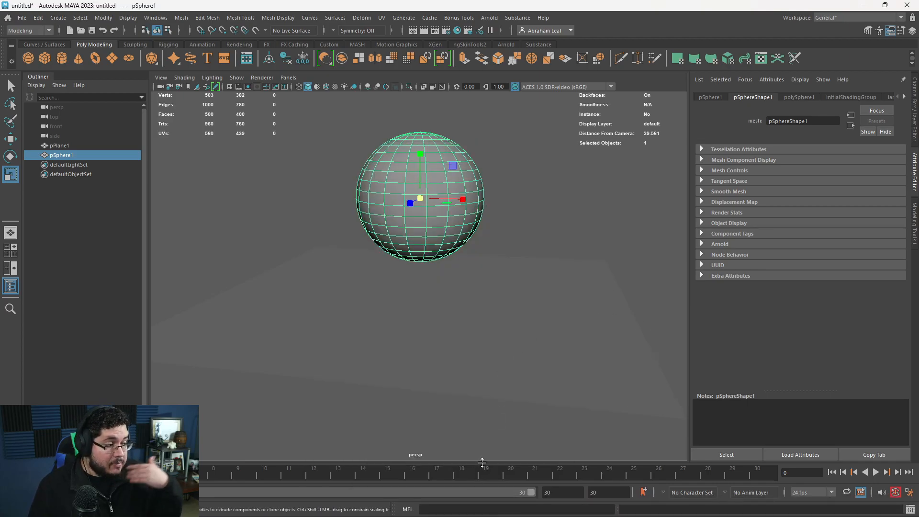
left_click(444, 512)
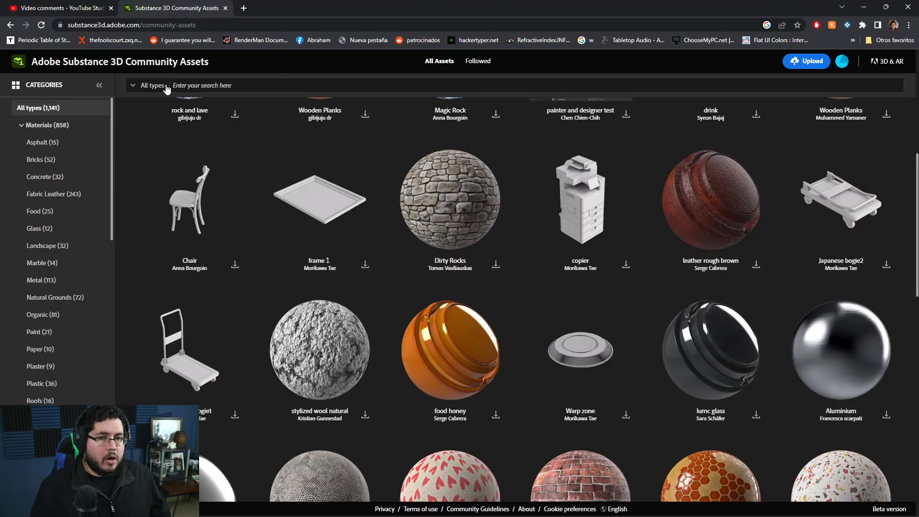
left_click(111, 8)
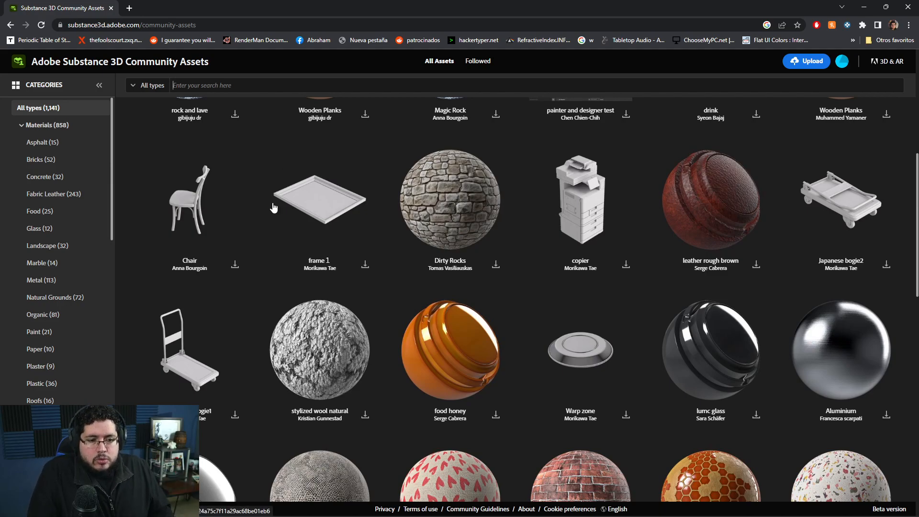
scroll(334, 238, "up", 7)
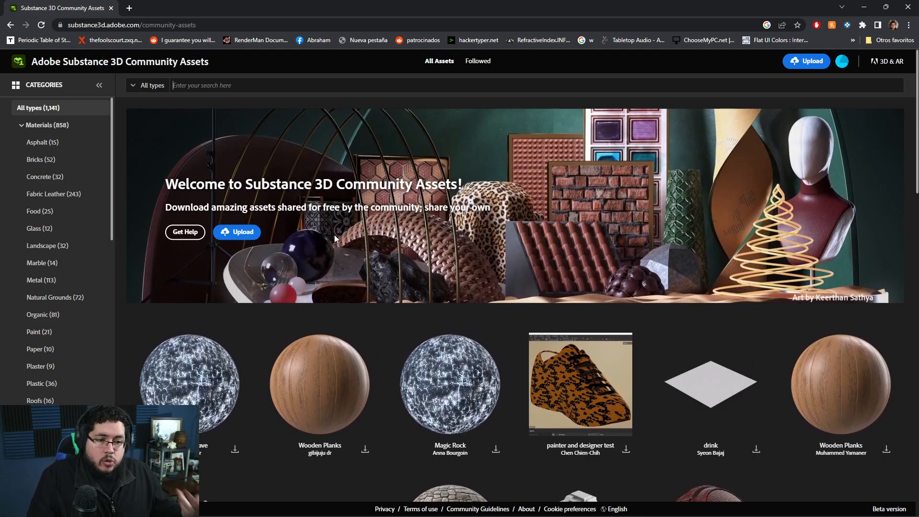
left_click(202, 89)
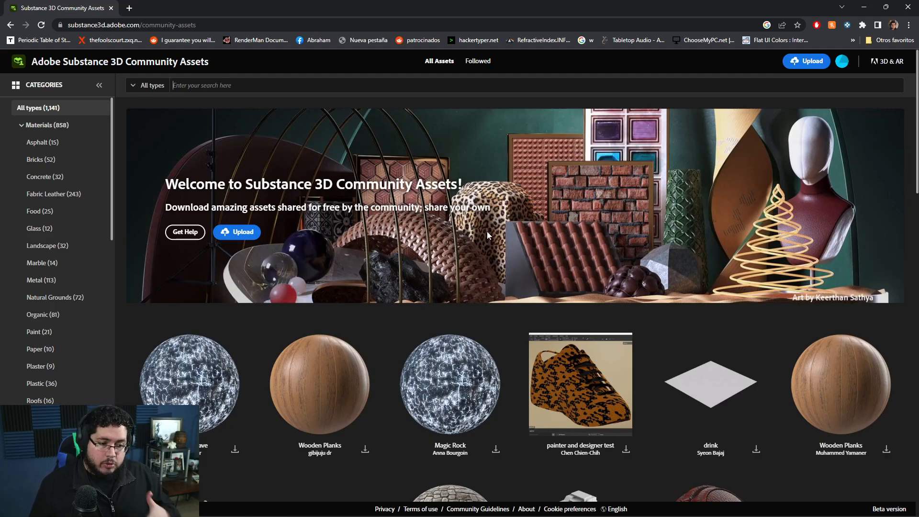
Open the Adobe Substance 3D Assets library in a new tab with the cobblestone search and look over the materials.
left_click(129, 9)
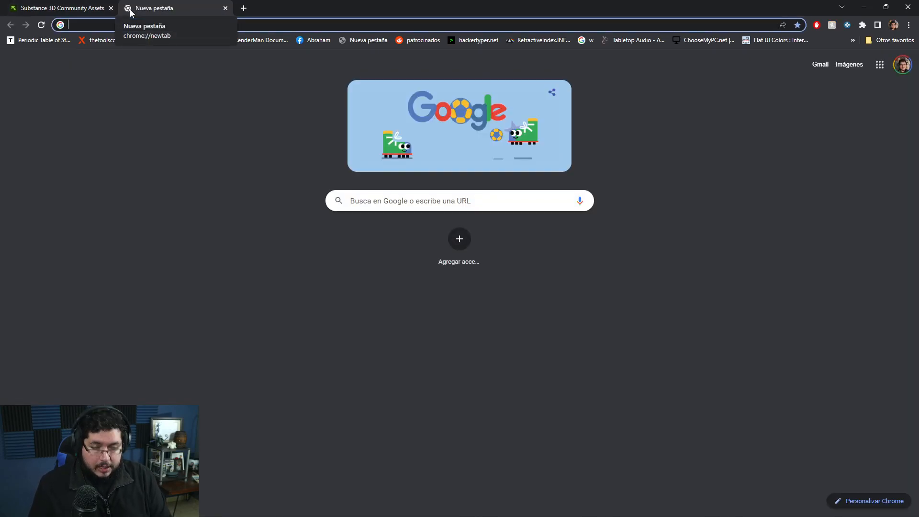
type("substan")
key("Return")
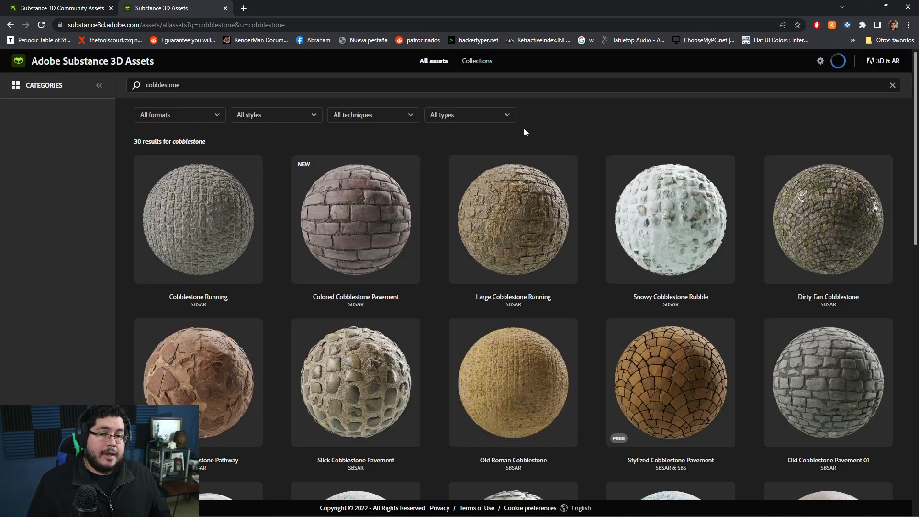
mouse_move(718, 239)
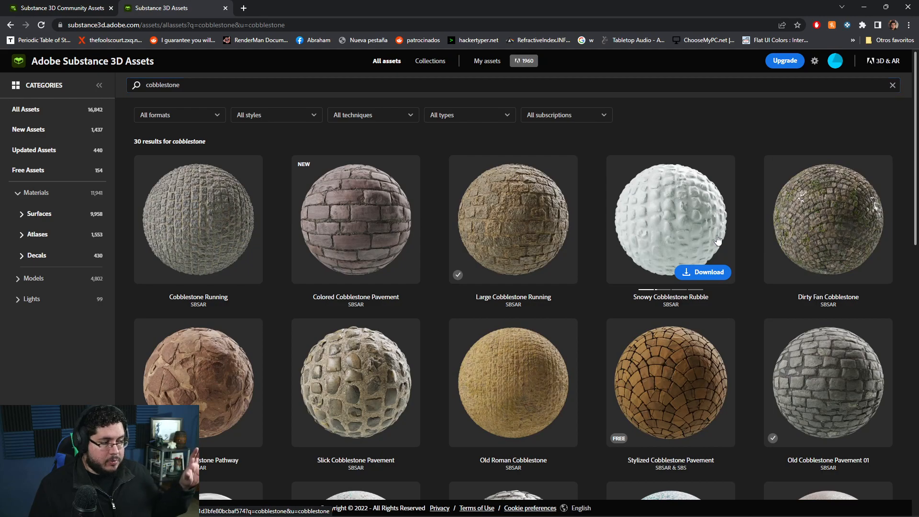
mouse_move(827, 238)
mouse_move(660, 204)
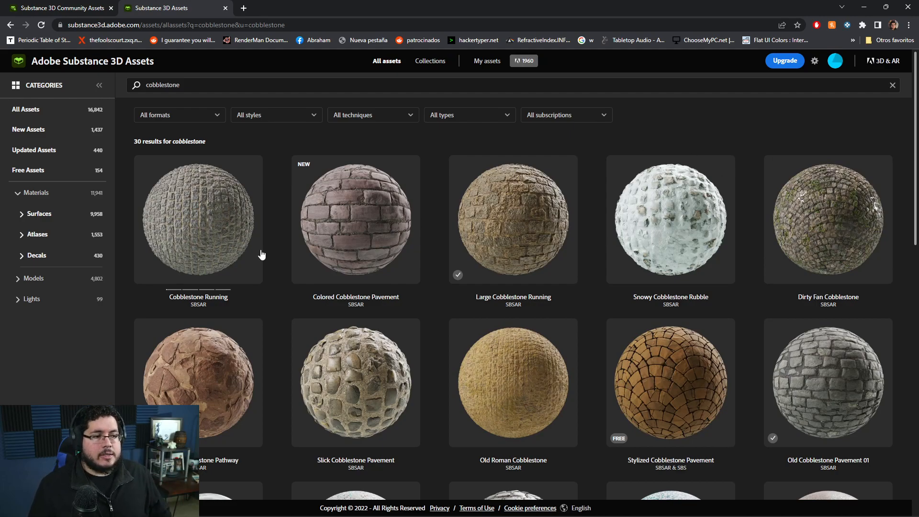
mouse_move(488, 170)
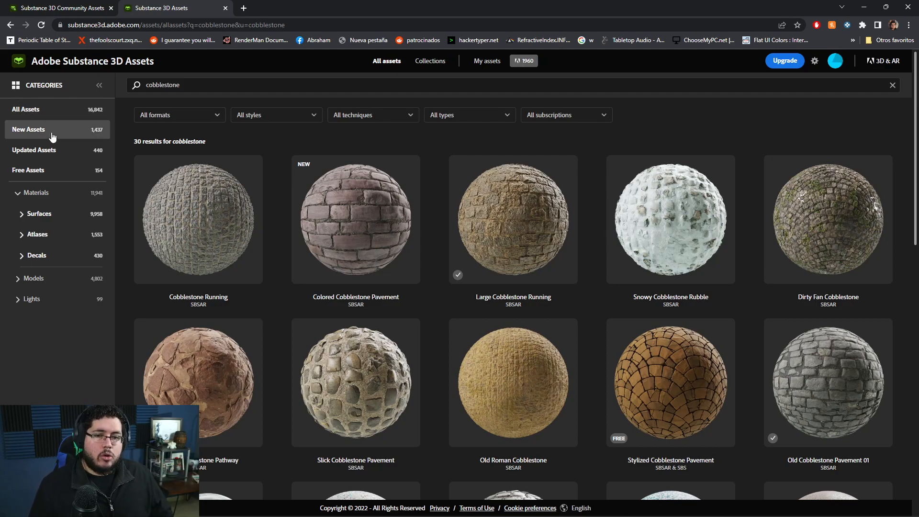
Browse the Models category of the Substance 3D Assets library.
left_click(57, 277)
scroll(409, 261, "down", 10)
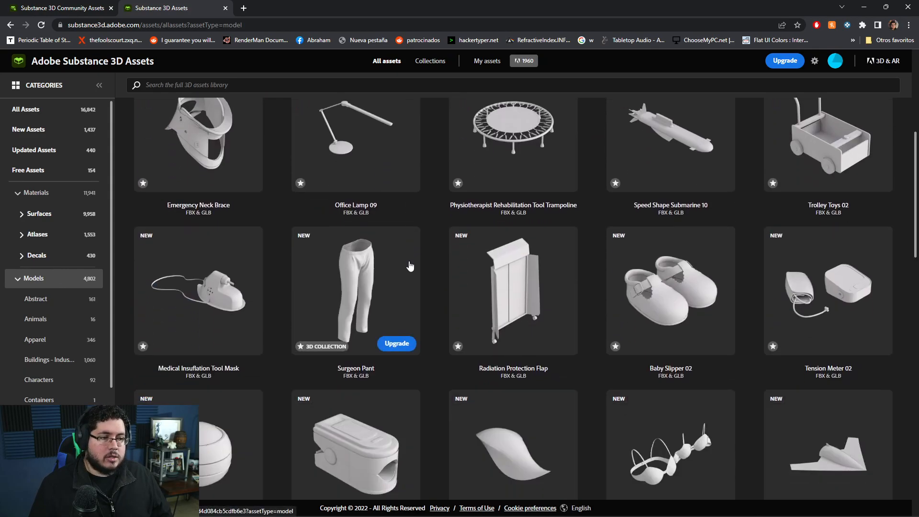
scroll(409, 266, "down", 12)
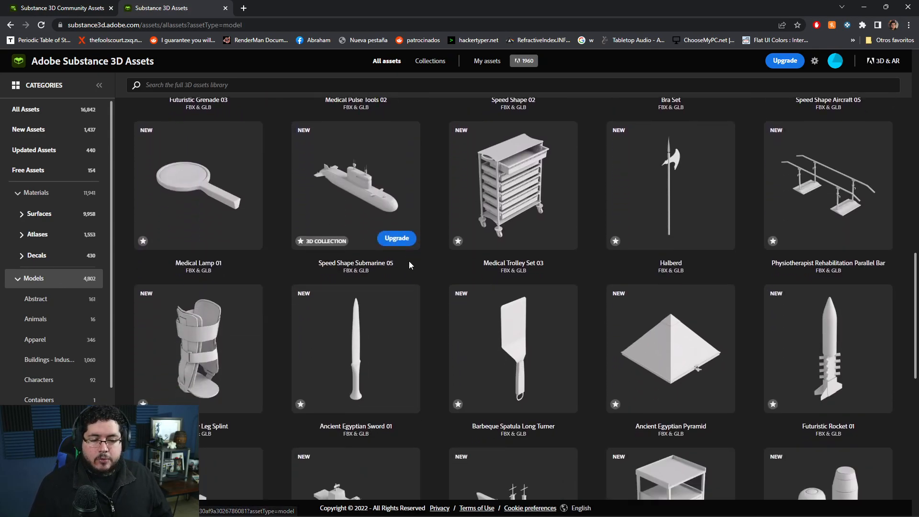
scroll(410, 266, "down", 12)
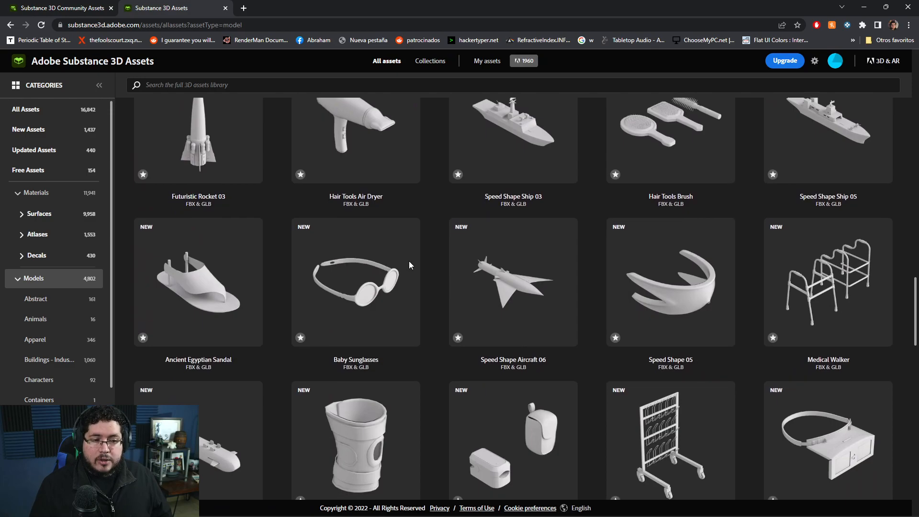
scroll(410, 262, "down", 7)
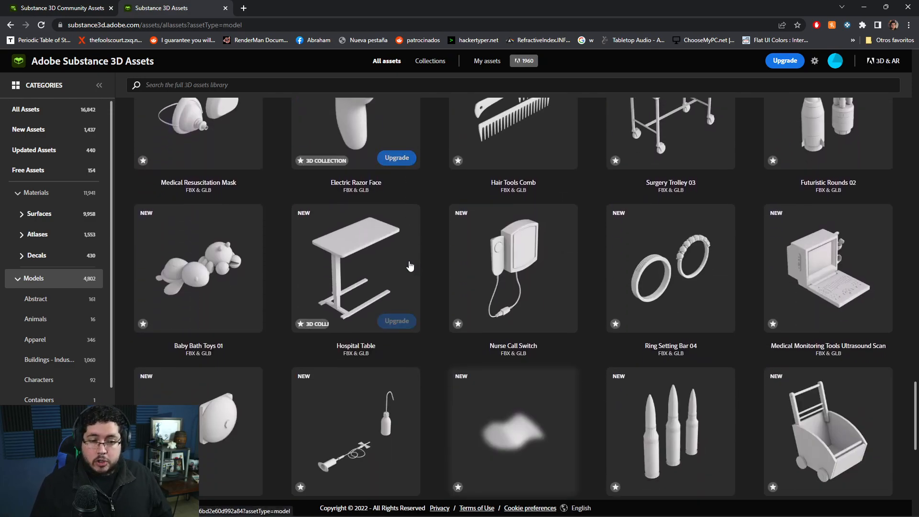
scroll(410, 263, "down", 3)
scroll(410, 266, "down", 12)
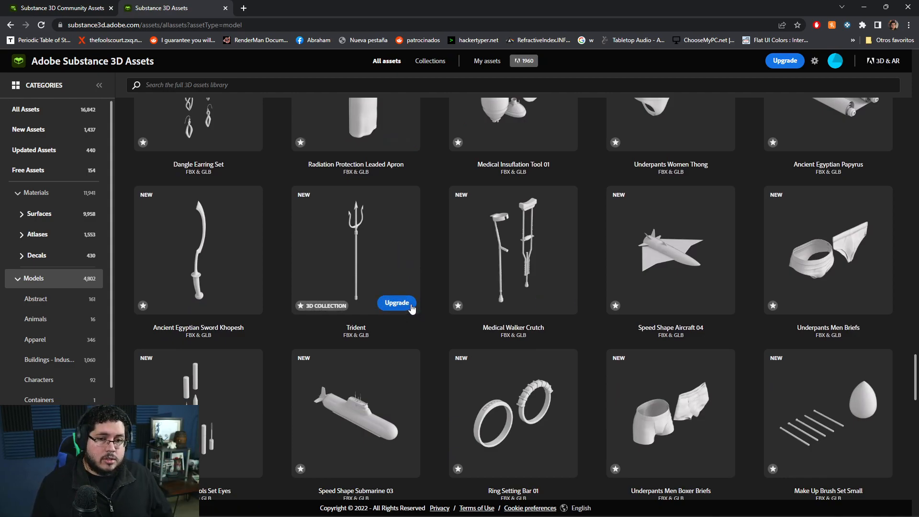
scroll(411, 309, "down", 5)
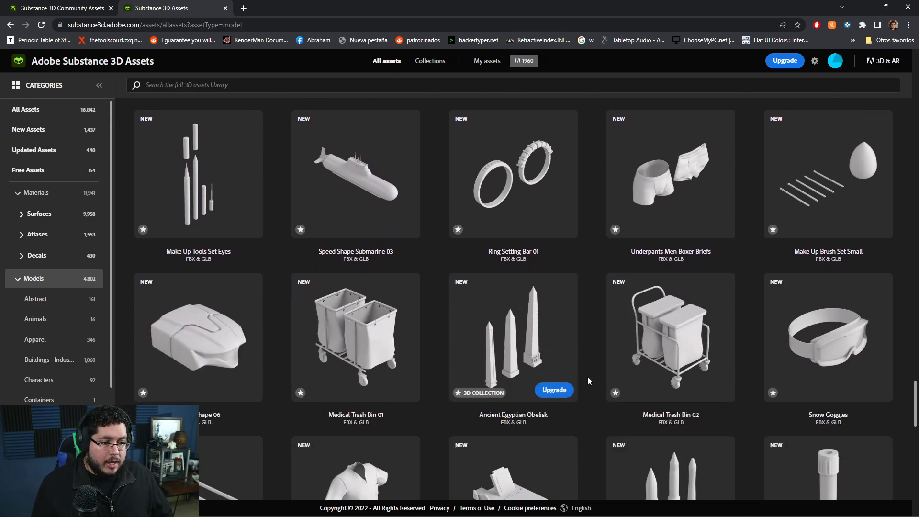
scroll(579, 381, "down", 3)
Go to the Materials category, open the Stone Parts Pile material, and download its SBSAR file.
left_click(42, 193)
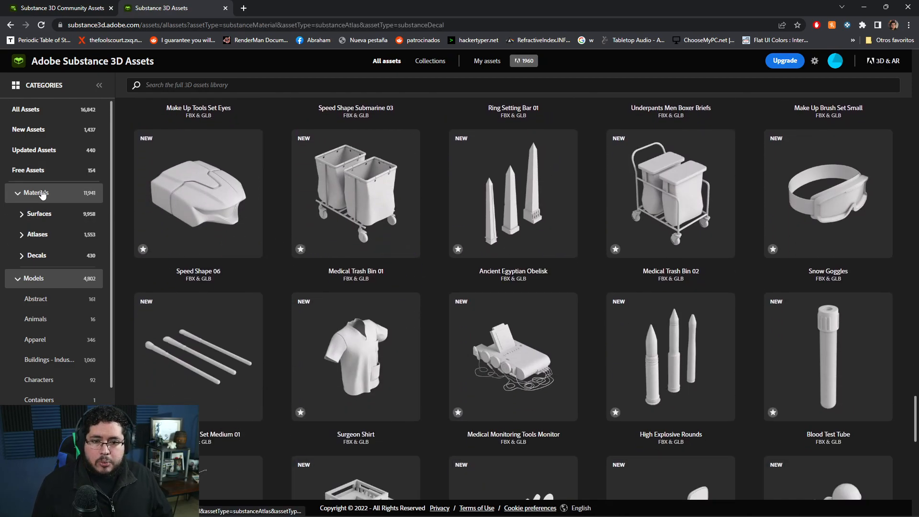
scroll(581, 284, "down", 3)
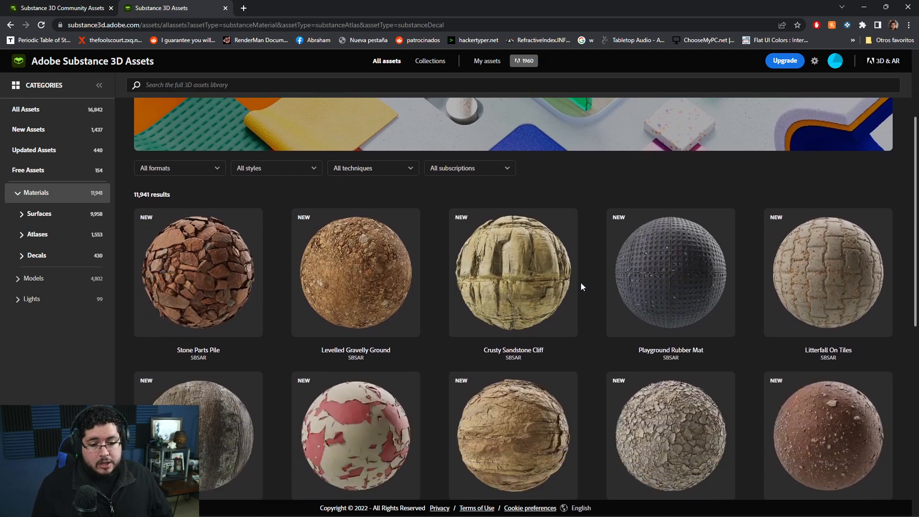
left_click(208, 270)
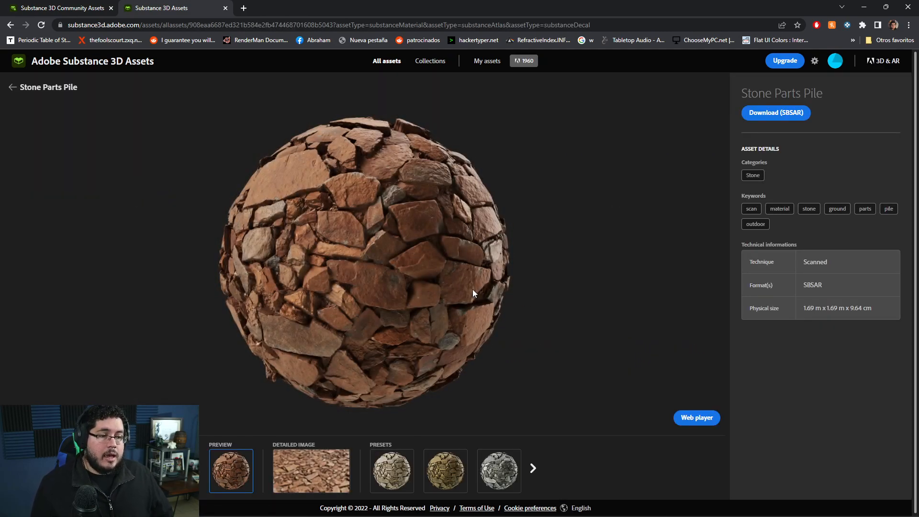
left_click(772, 114)
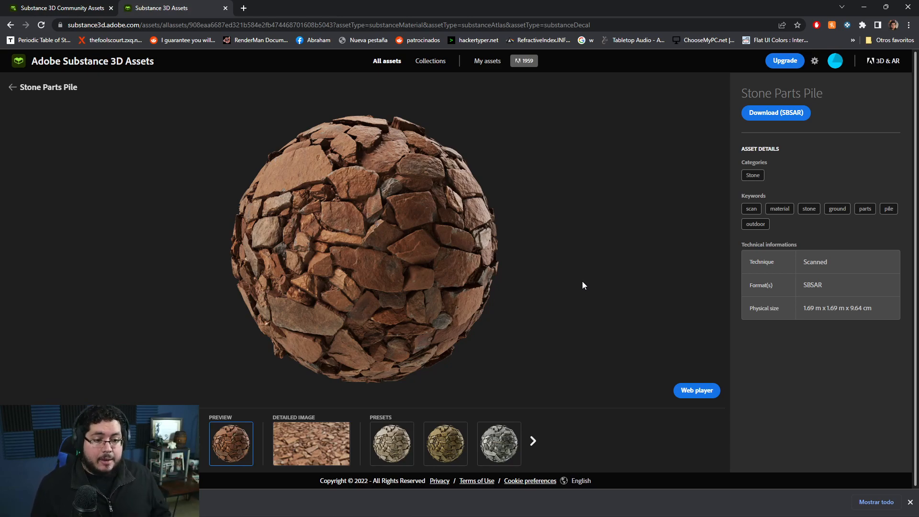
Preview the three visible colour presets of the Stone Parts Pile material, ending on the grey one.
left_click(403, 443)
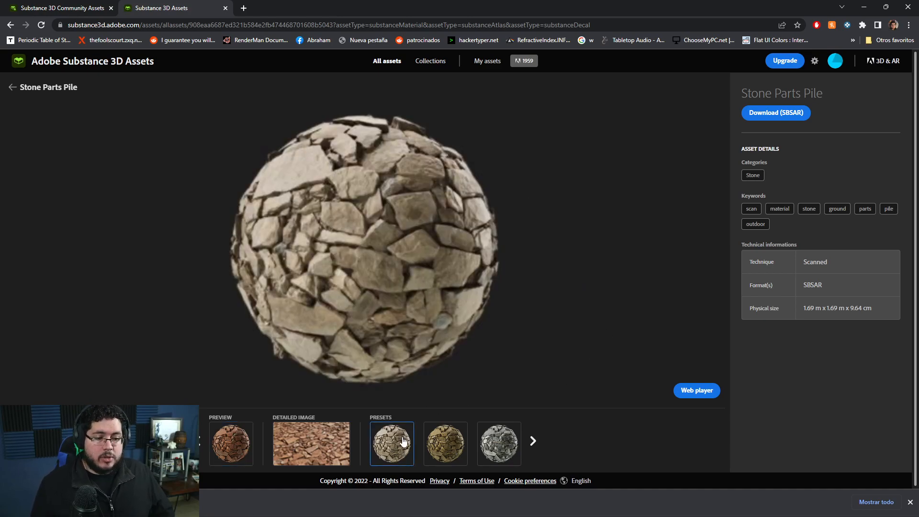
left_click(457, 448)
left_click(498, 442)
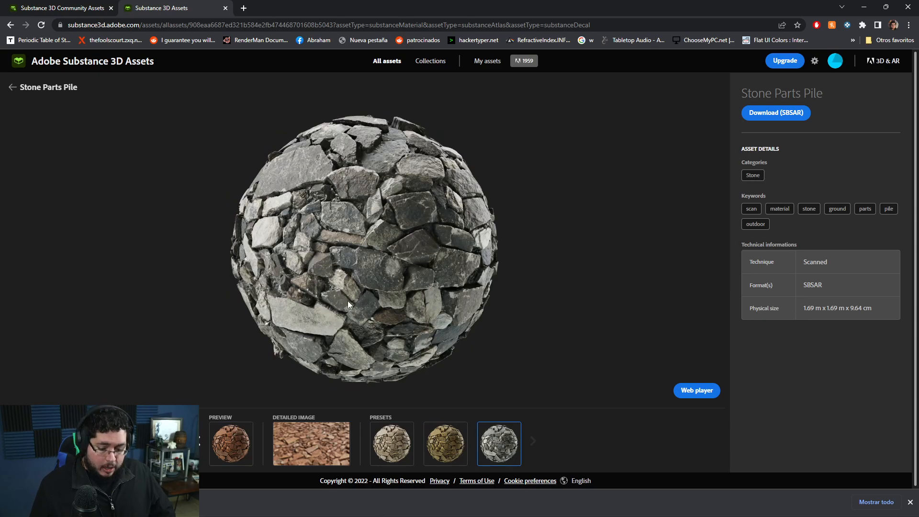
Switch back to Maya and check the Loaded and Auto load settings of the Substance plug-ins in the Plug-in Manager.
key("super")
left_click(491, 512)
left_click(492, 280)
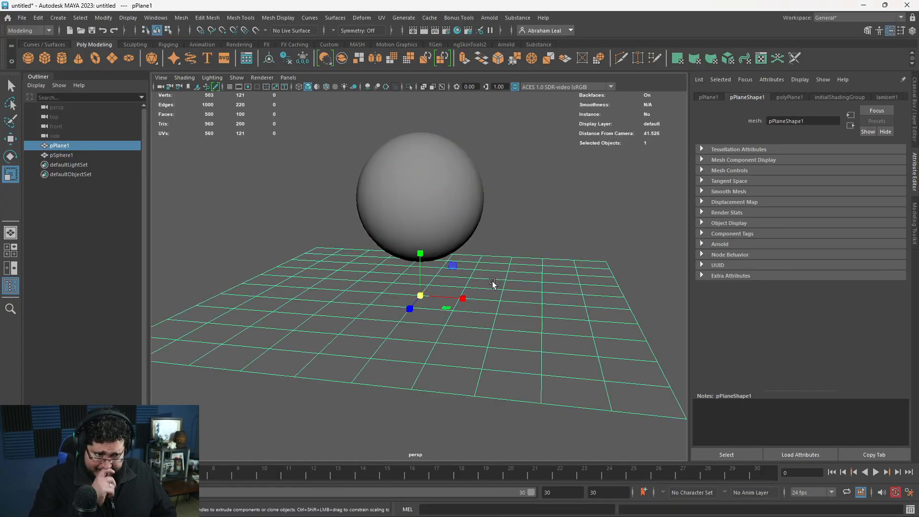
left_click(569, 221)
middle_click_drag(492, 229, 497, 249, "alt")
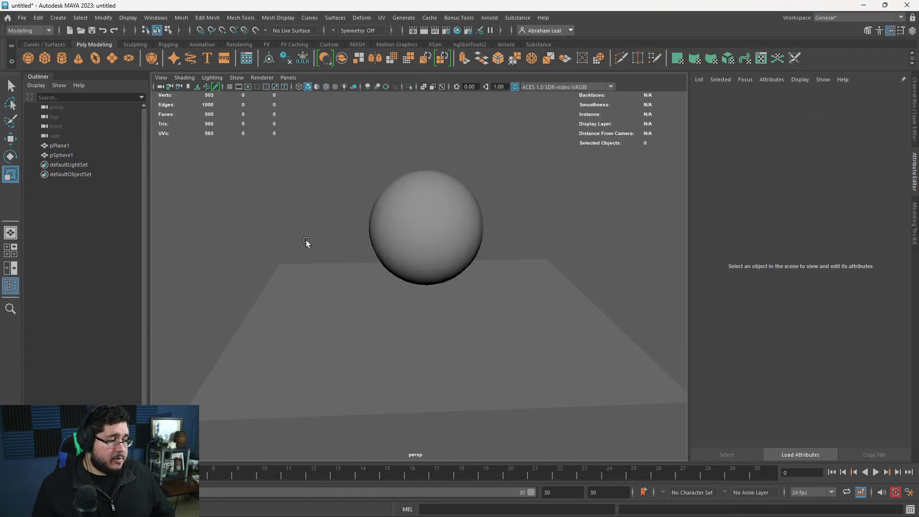
left_click(146, 18)
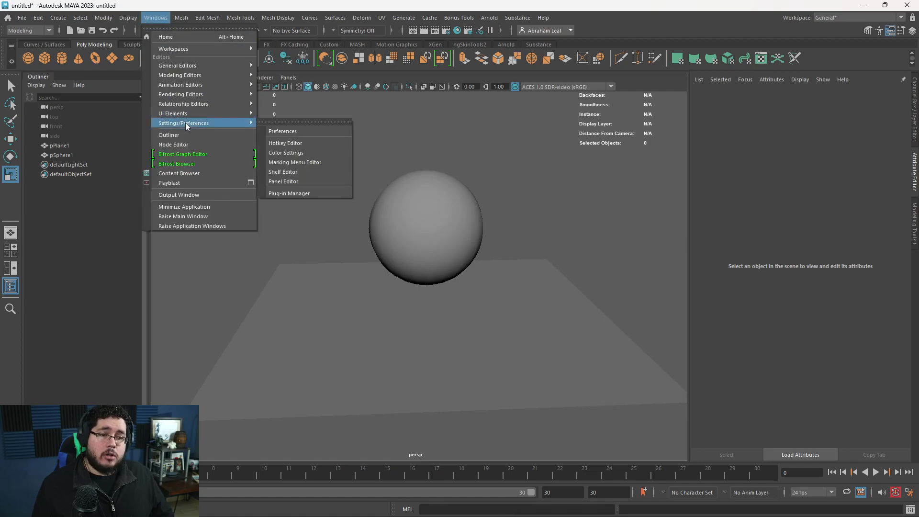
mouse_move(237, 125)
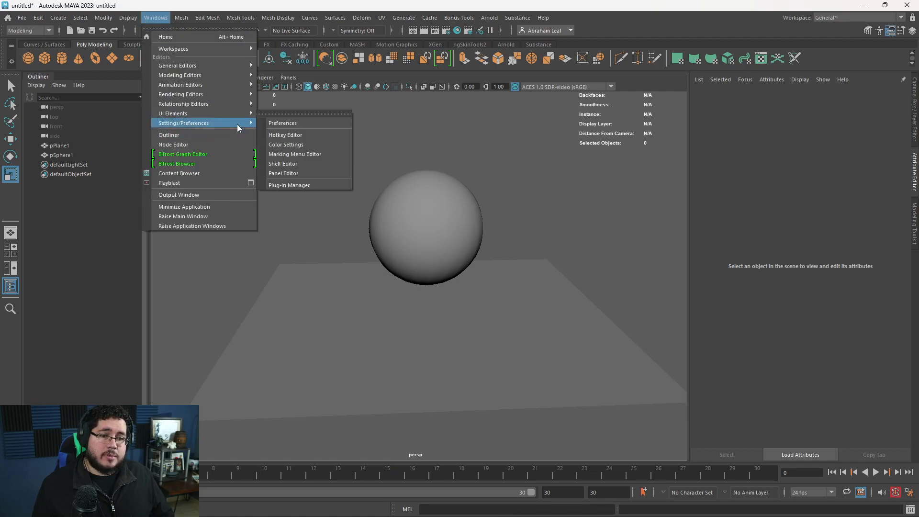
left_click(297, 182)
left_click(352, 205)
type("substan")
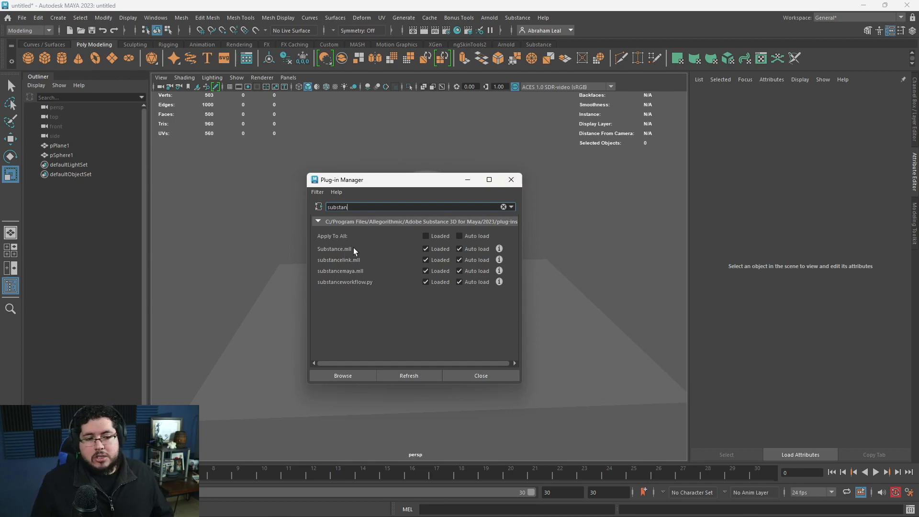
left_click(513, 182)
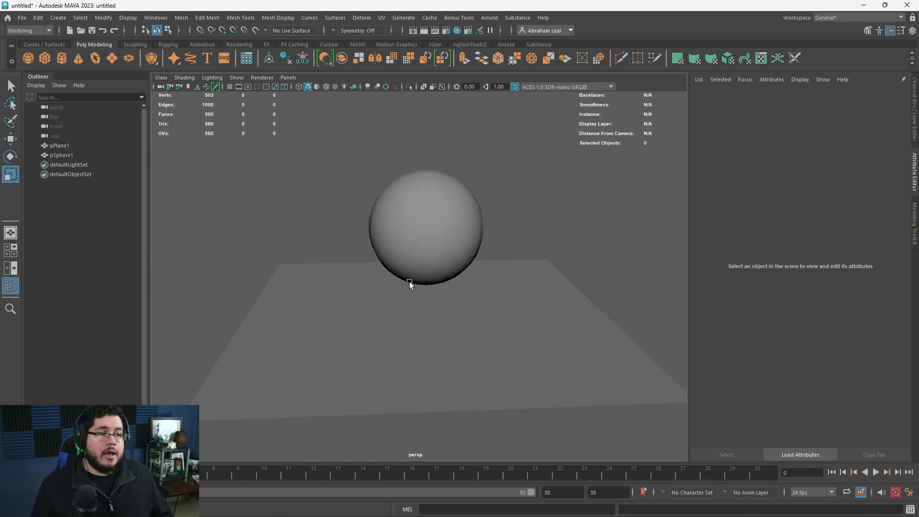
Bring up the Substance tools and review the Substance Settings for resolution, renderer, engine and cache.
left_click(531, 44)
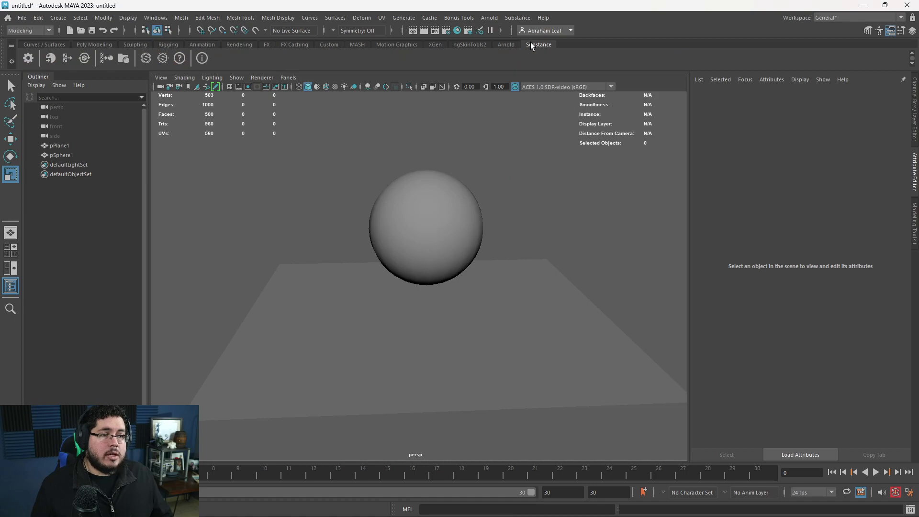
left_click(30, 55)
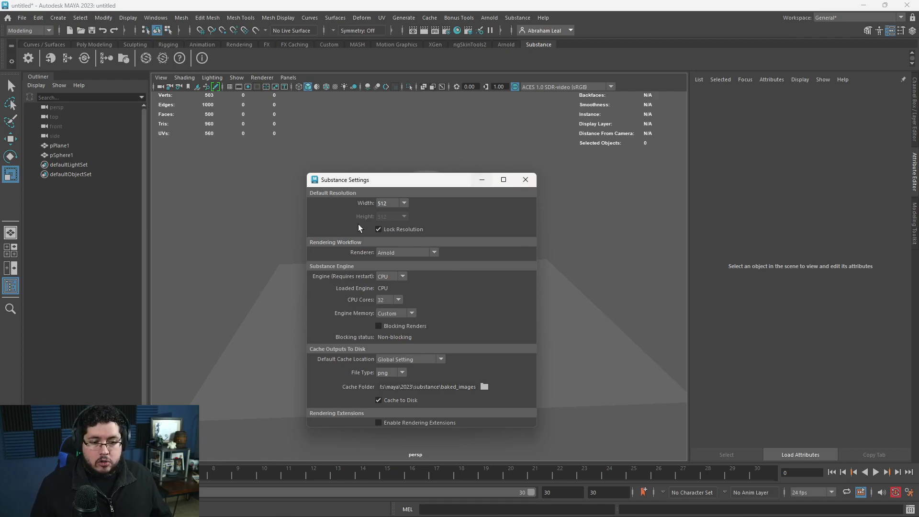
left_click(525, 181)
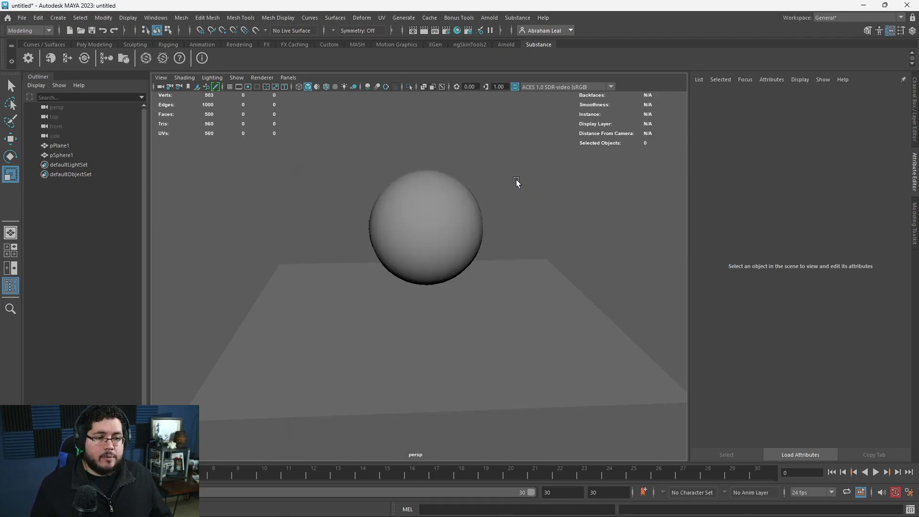
Inspect the Substance file import dialog and the bake directory dialog, closing each without choosing anything.
left_click(50, 59)
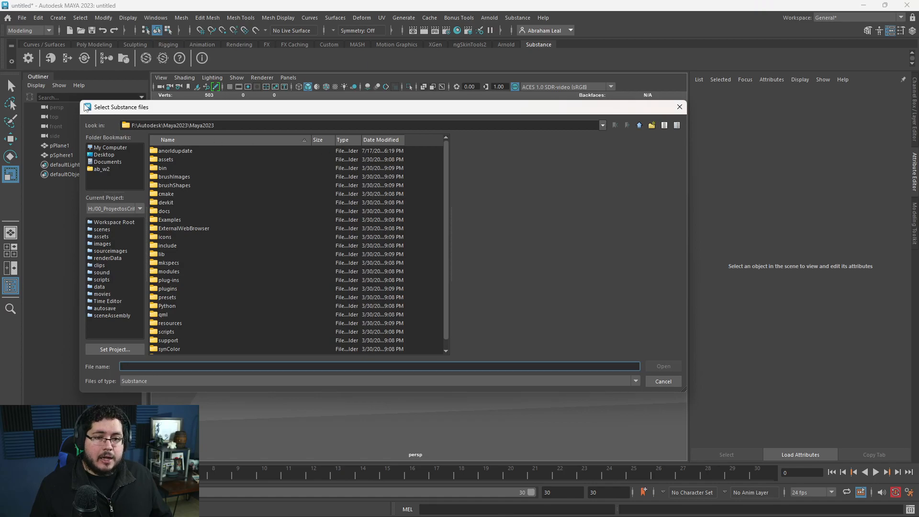
left_click(680, 107)
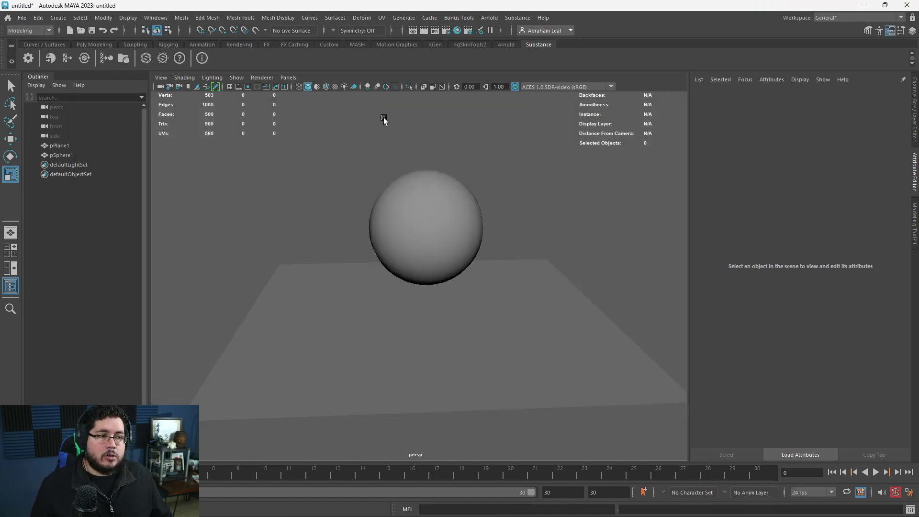
left_click(66, 59)
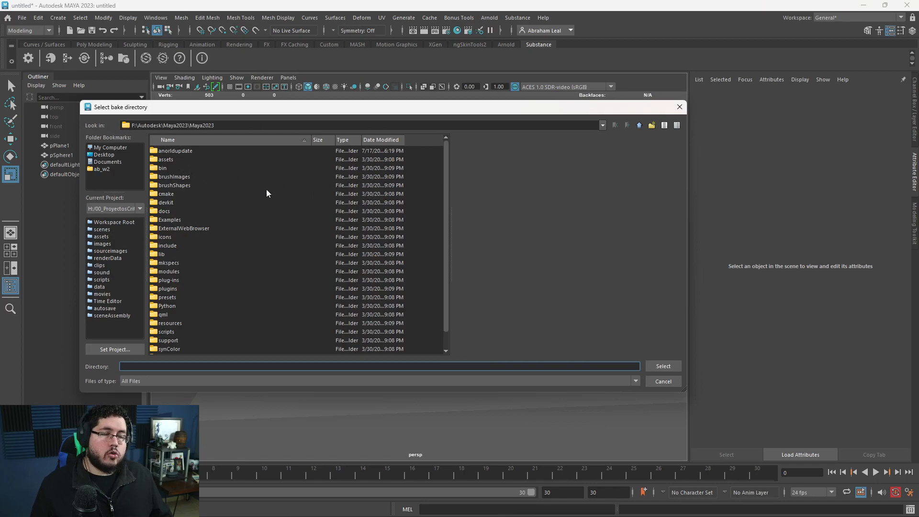
left_click(680, 106)
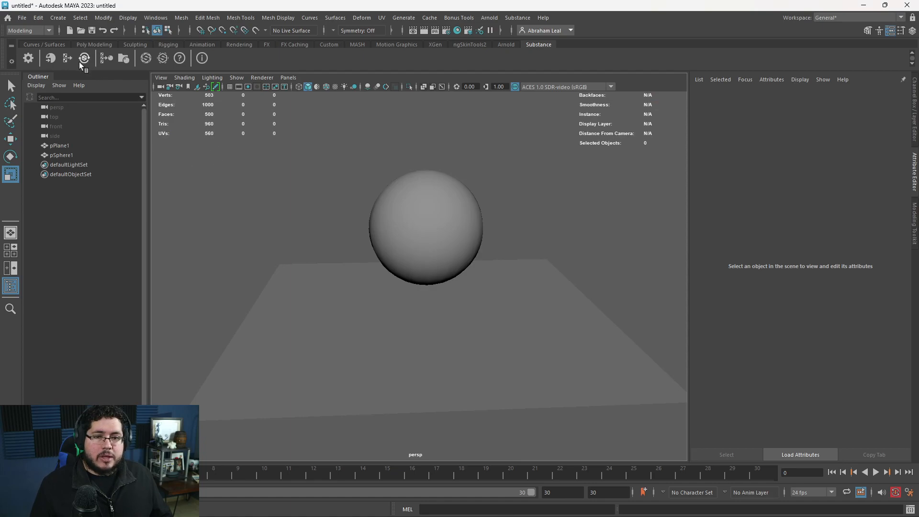
Inspect the Apply Workflow to Image Maps options and browse the bundled sbsars folder in the Content Browser.
left_click(106, 59)
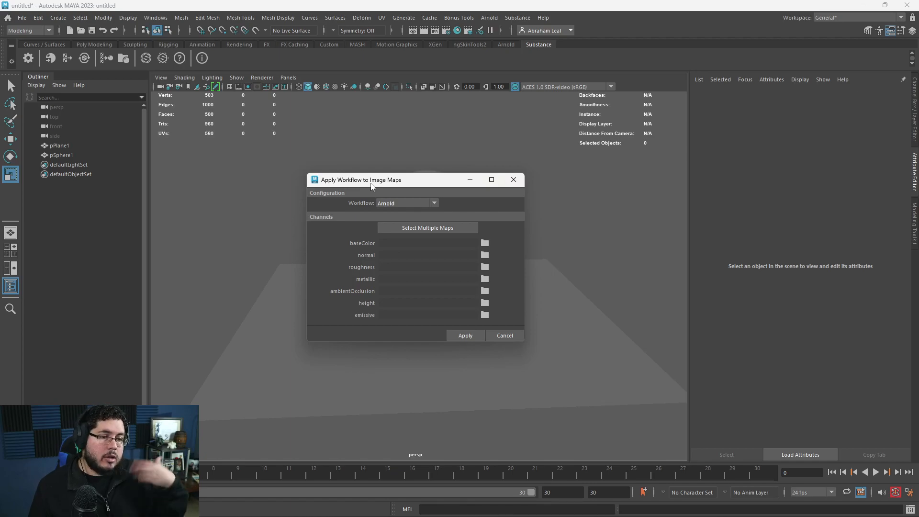
left_click(508, 179)
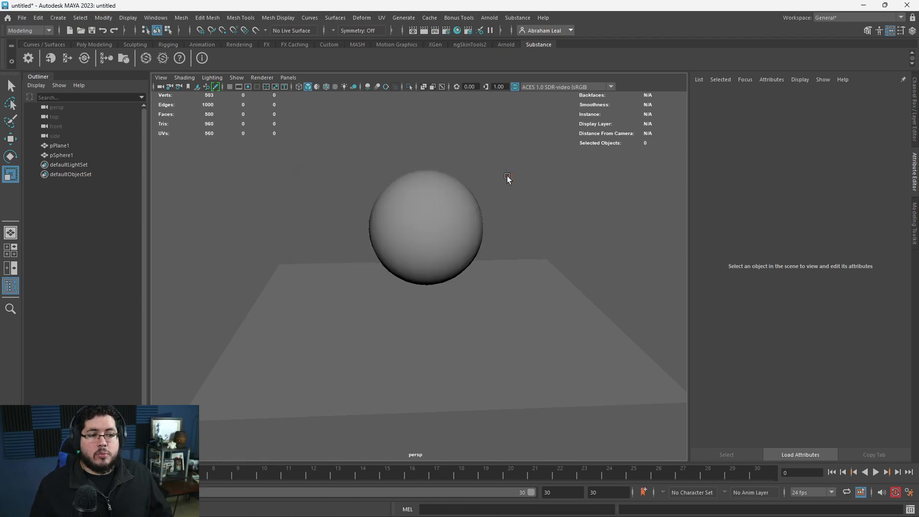
left_click(116, 64)
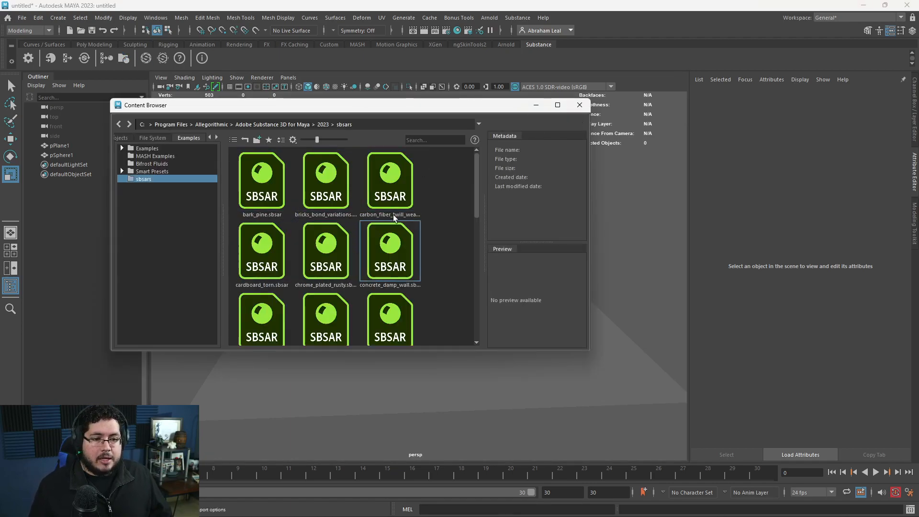
scroll(334, 220, "down", 3)
scroll(335, 221, "down", 2)
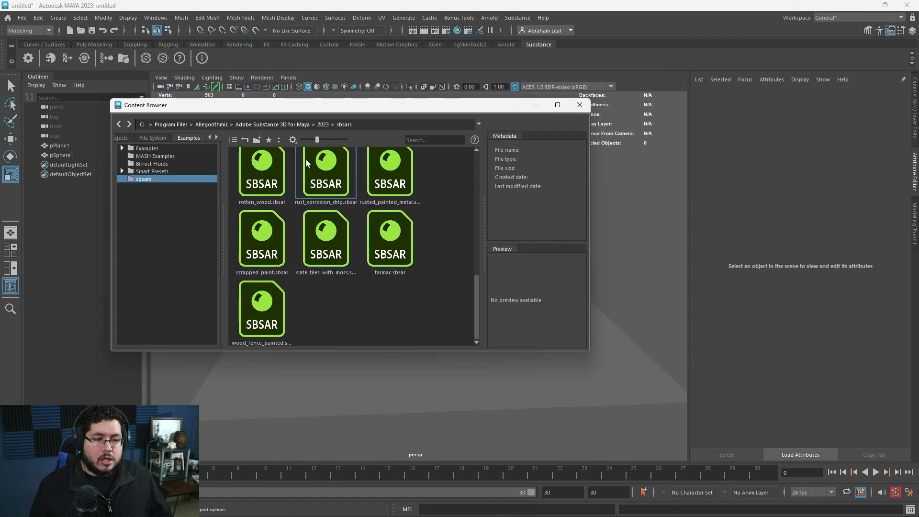
scroll(334, 221, "up", 5)
left_click(578, 105)
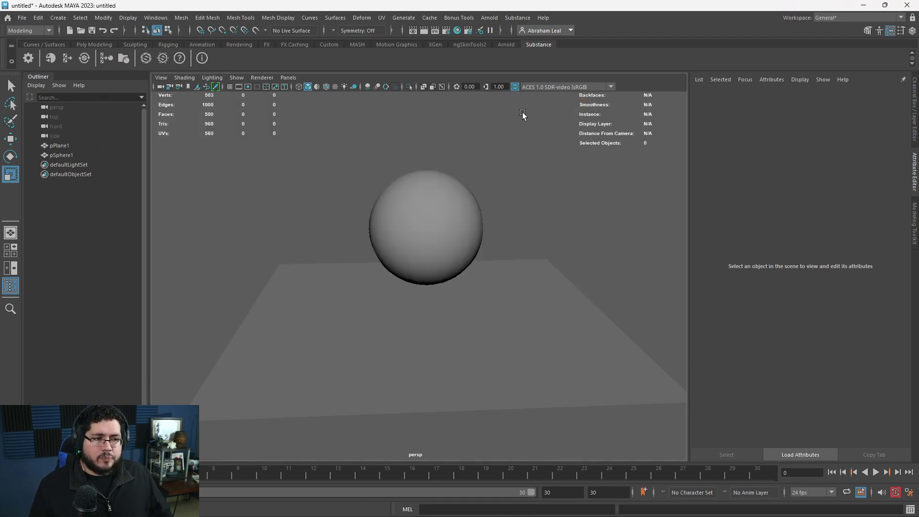
View the Substance 3D Assets web page and the About Substance in Maya information, closing both.
left_click(151, 56)
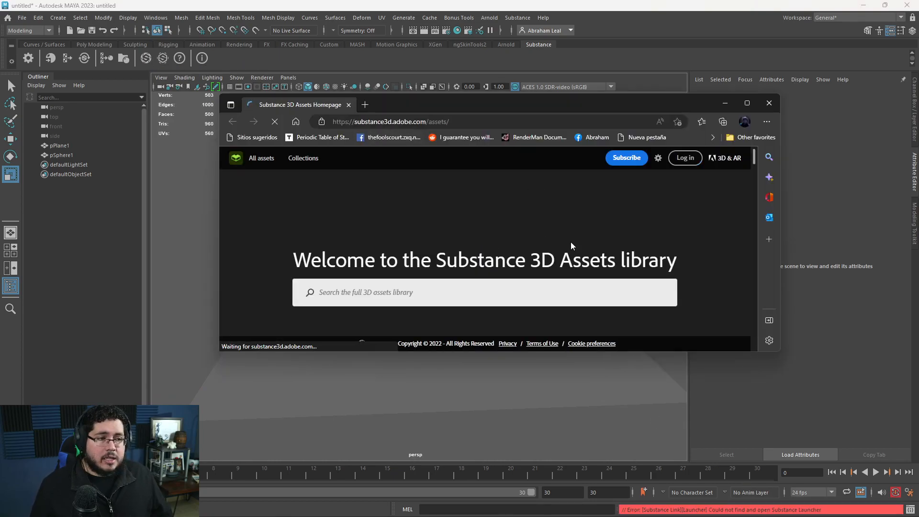
left_click(769, 102)
left_click(202, 58)
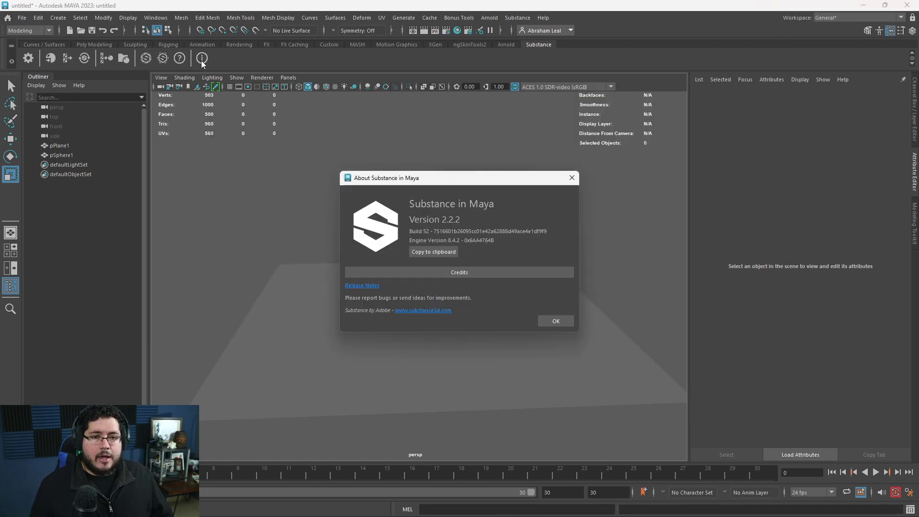
left_click(572, 178)
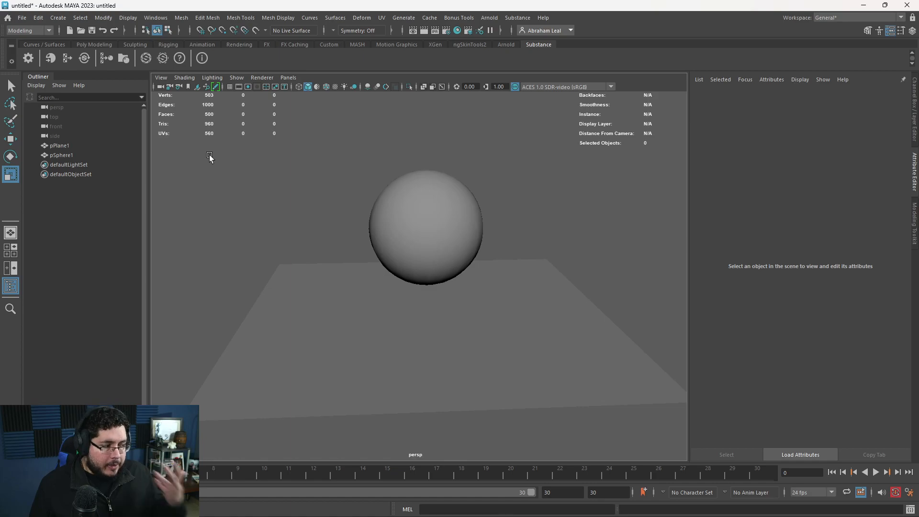
Add an Arnold skydome light and map its colour to a file texture using brown_photostudio_07_4k.exr.
left_click(494, 18)
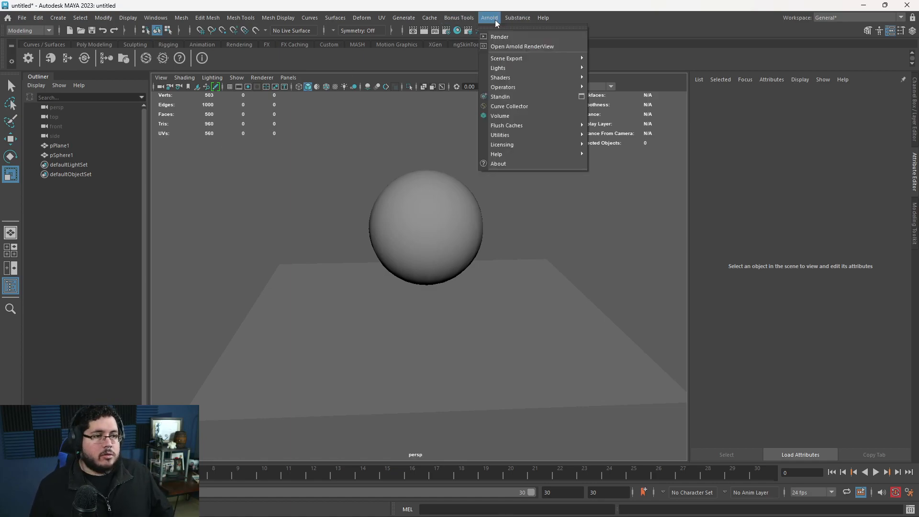
mouse_move(528, 67)
left_click(607, 74)
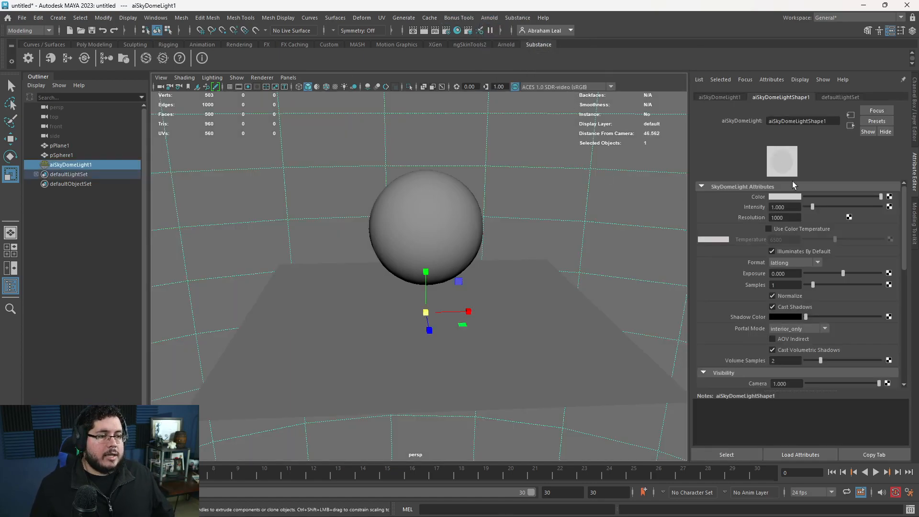
left_click(889, 197)
left_click(393, 258)
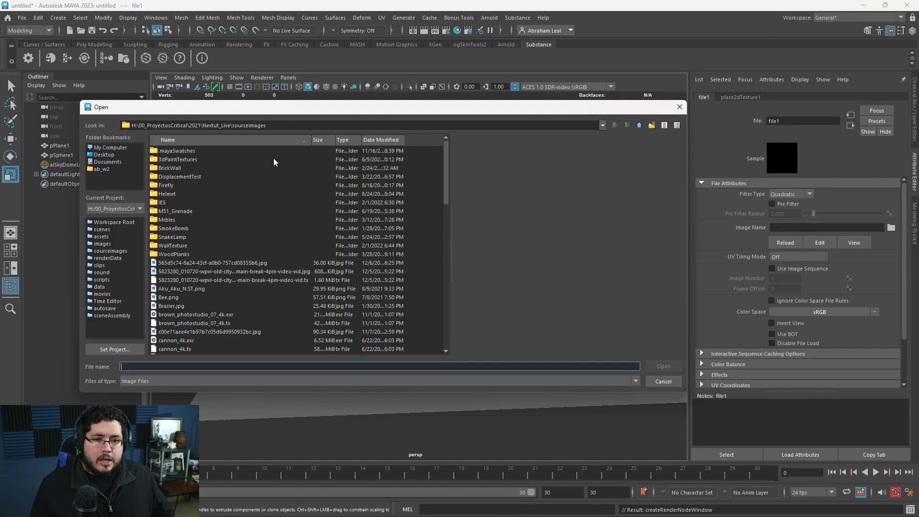
left_click(194, 316)
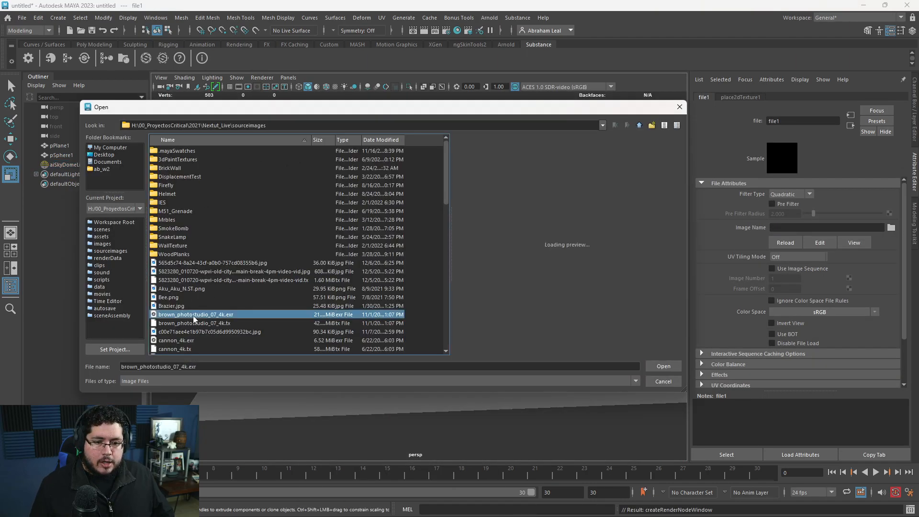
left_click(663, 366)
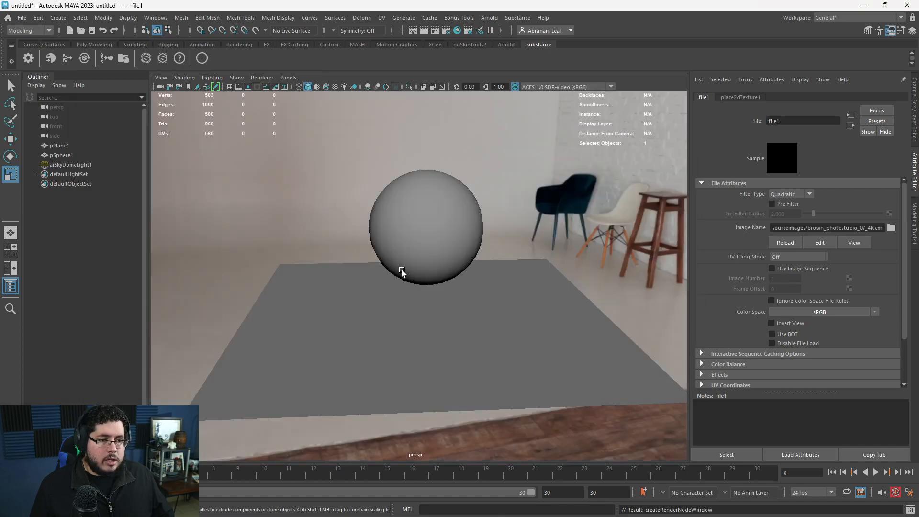
Select the plane and open the Hypershade as a maximized window.
left_click_drag(445, 283, 472, 316, "alt")
right_click_drag(472, 315, 483, 335, "alt")
middle_click_drag(483, 335, 483, 298, "alt")
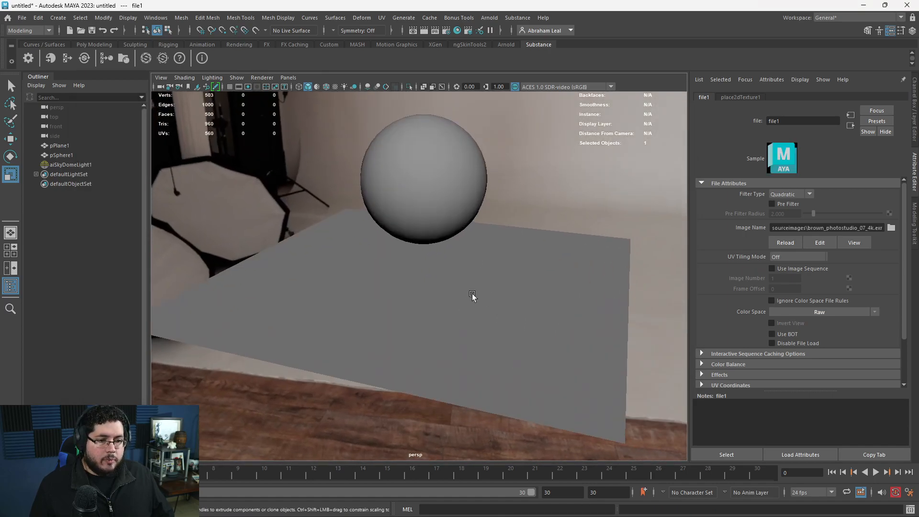
left_click(447, 283)
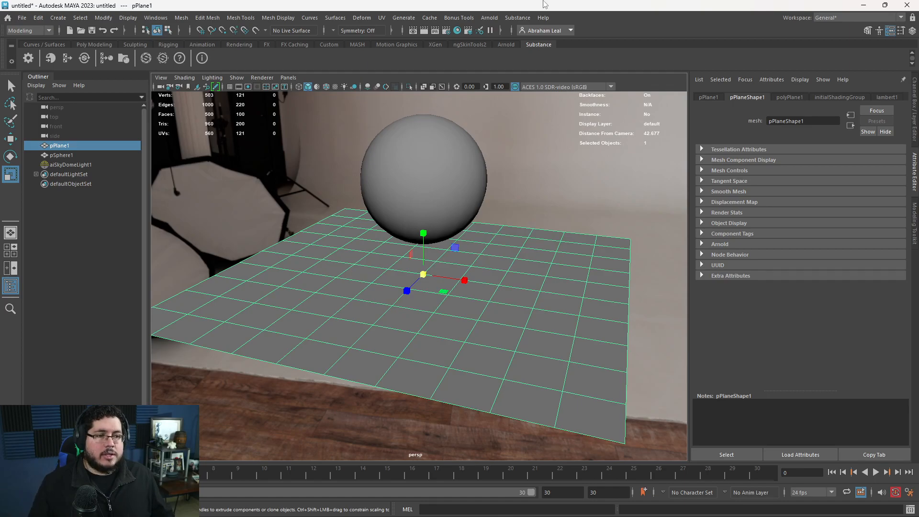
left_click(458, 32)
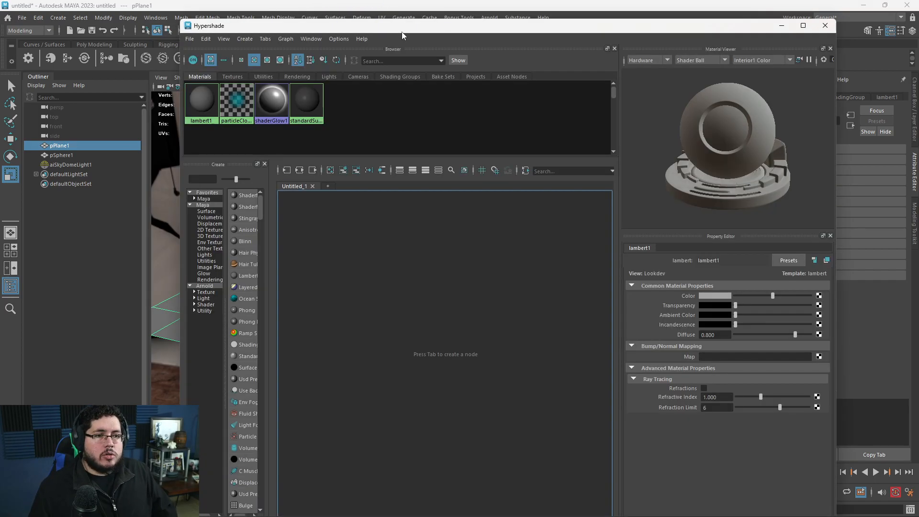
left_click_drag(402, 29, 392, 1)
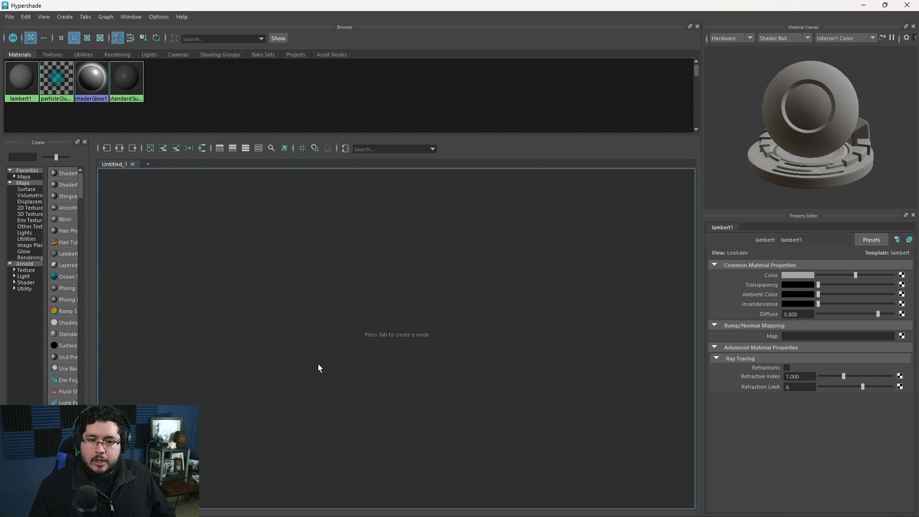
Add a substanceNode [Texture] to the Hypershade graph and space it apart from its place2dTexture node.
key("Tab")
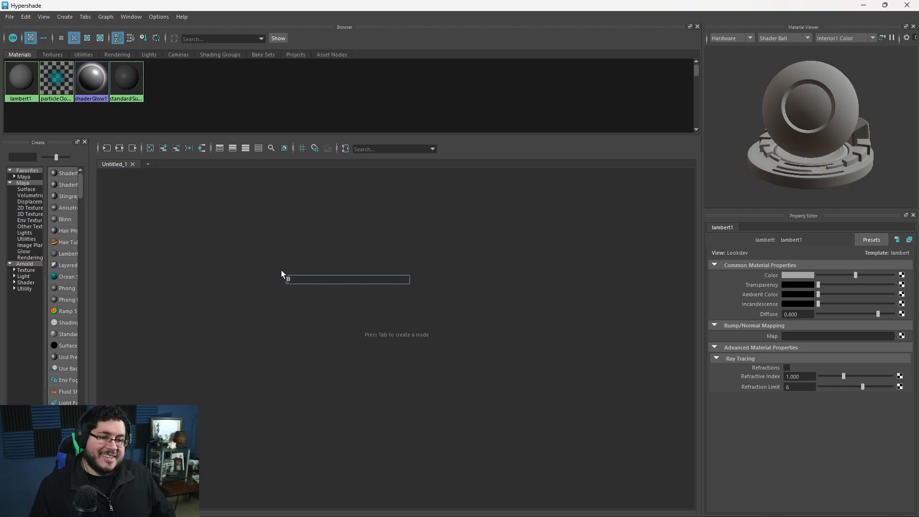
type("substa")
key("Down")
key("Down")
key("Down")
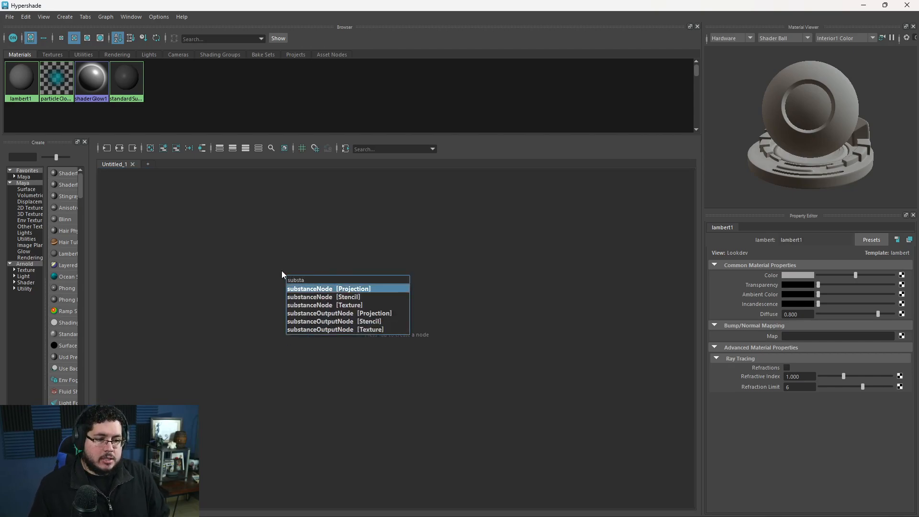
key("Return")
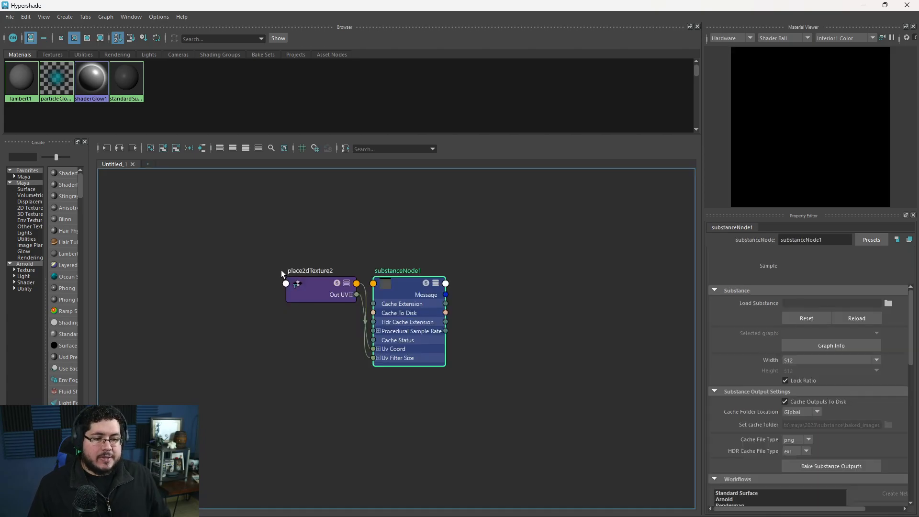
left_click(311, 290)
left_click_drag(403, 288, 400, 274)
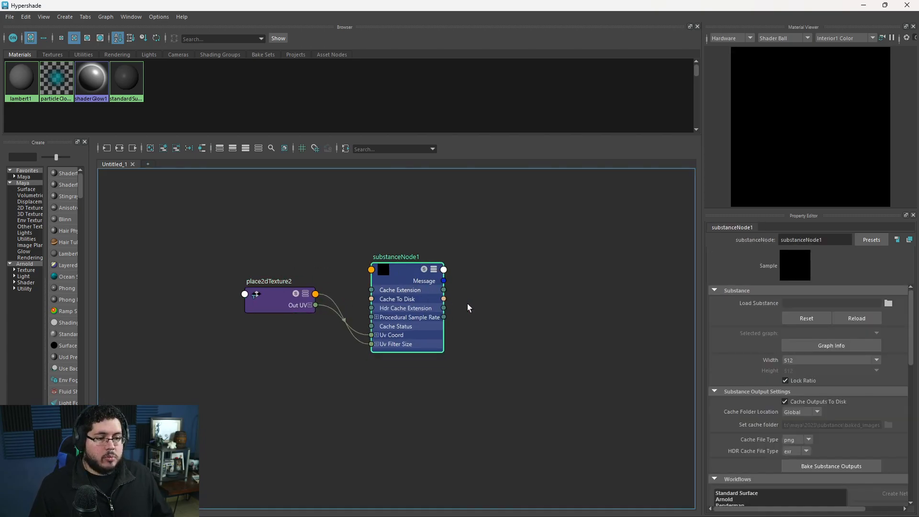
Load stone_parts_pile.sbsar from the Downloads folder into the Substance node.
left_click(888, 305)
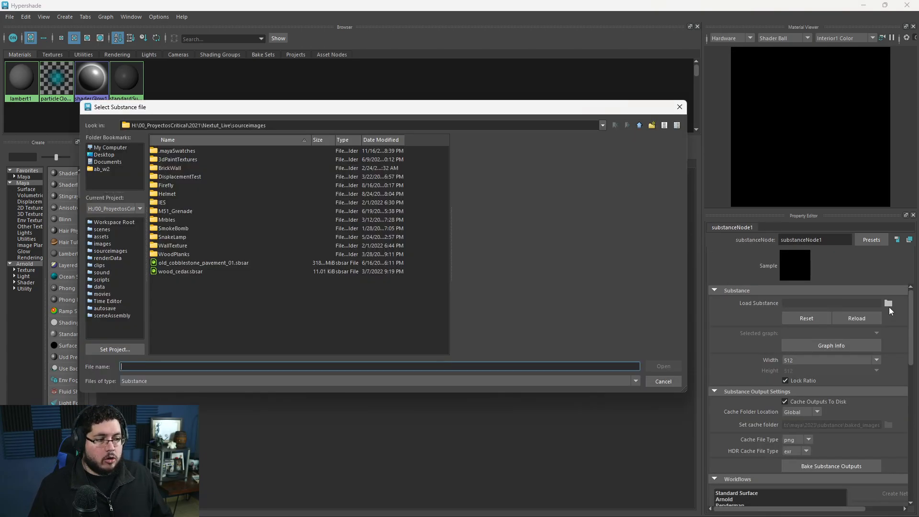
left_click(100, 170)
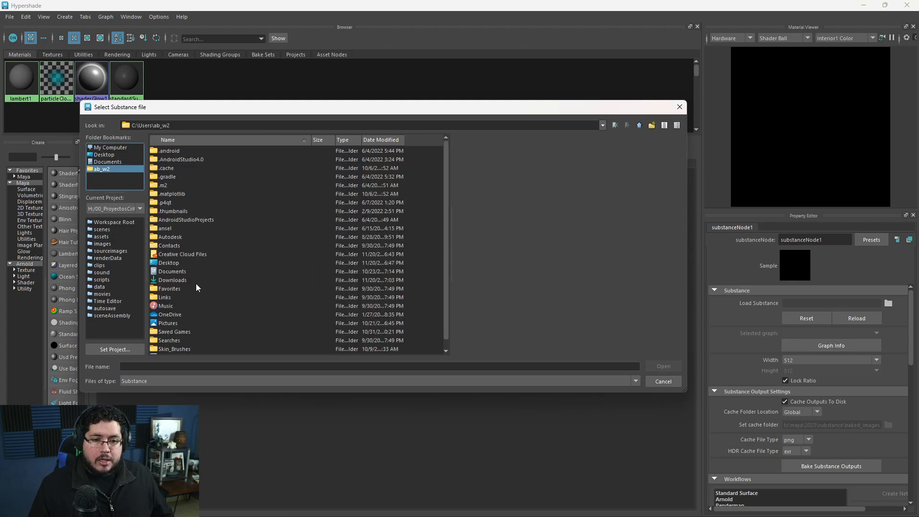
double_click(171, 273)
left_click(180, 152)
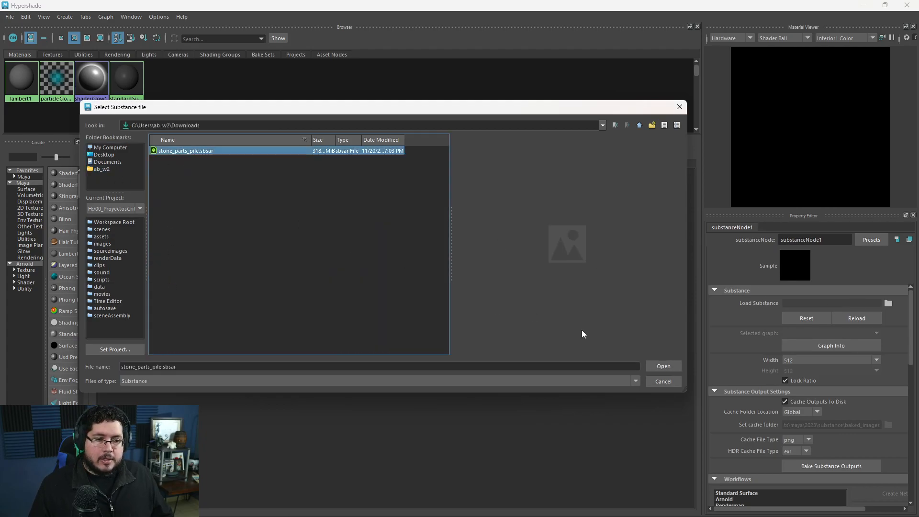
left_click(649, 364)
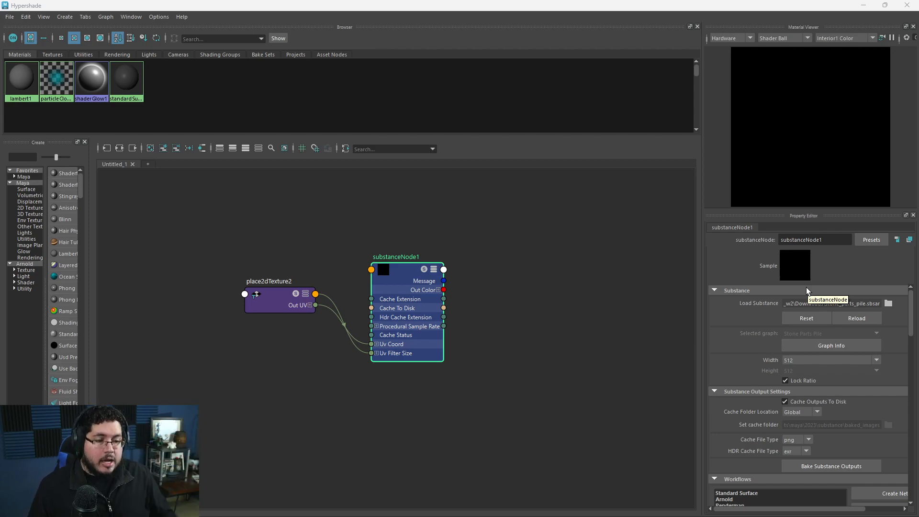
Widen the Property Editor to fully show the Substance node's Workflows section.
middle_click_drag(465, 313, 433, 317, "alt")
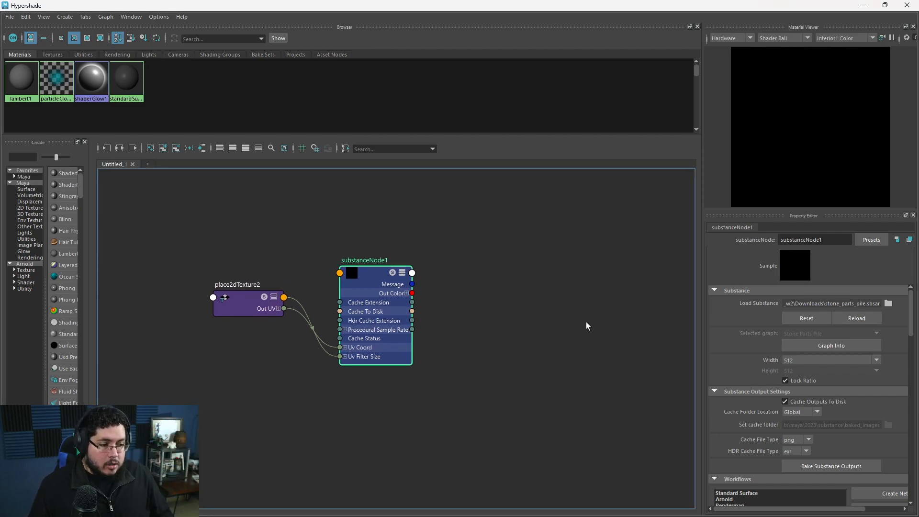
scroll(730, 390, "down", 5)
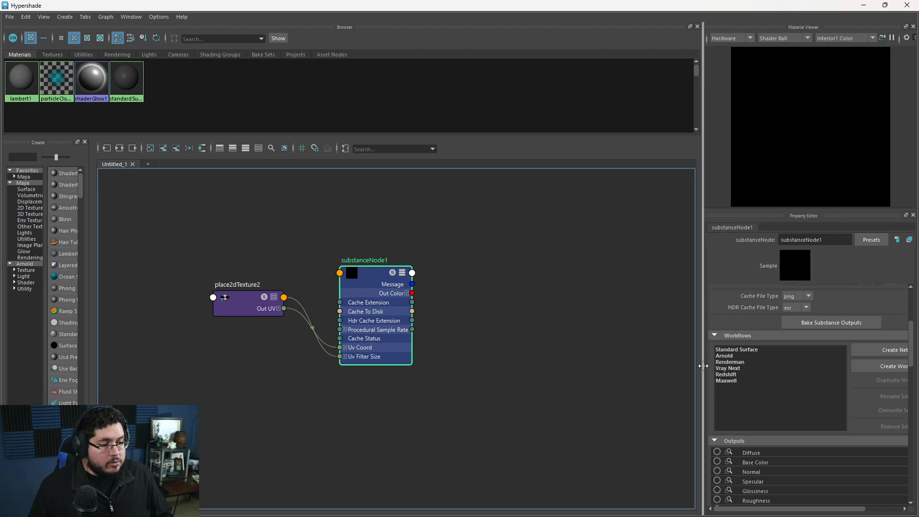
left_click_drag(703, 366, 612, 367)
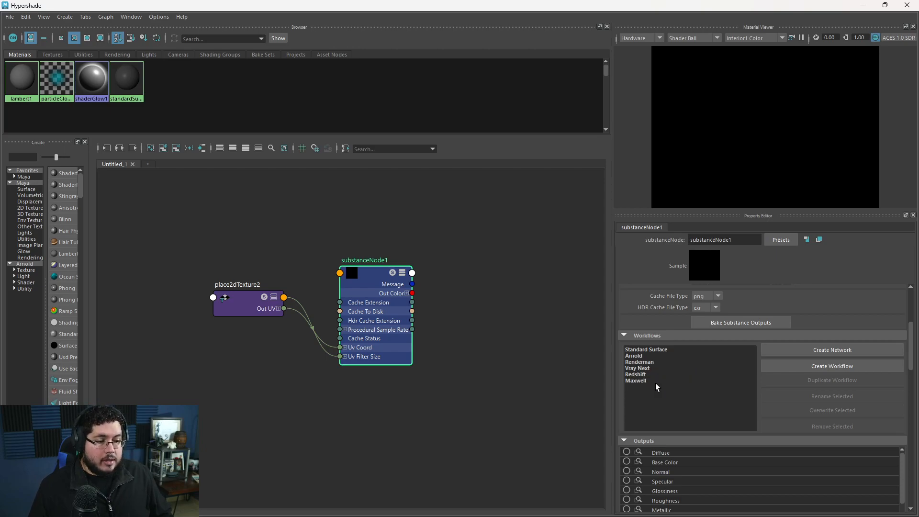
Create a shading network from the Substance node with the Arnold workflow.
left_click(638, 381)
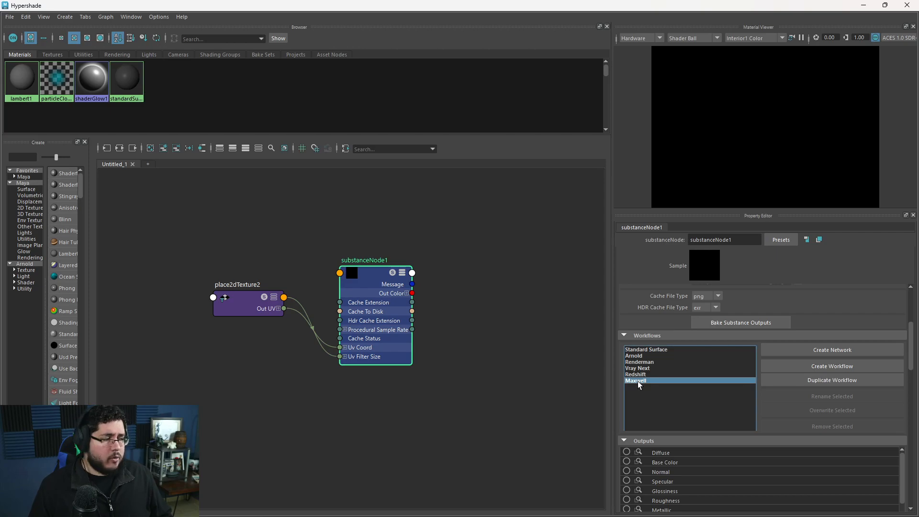
left_click(638, 357)
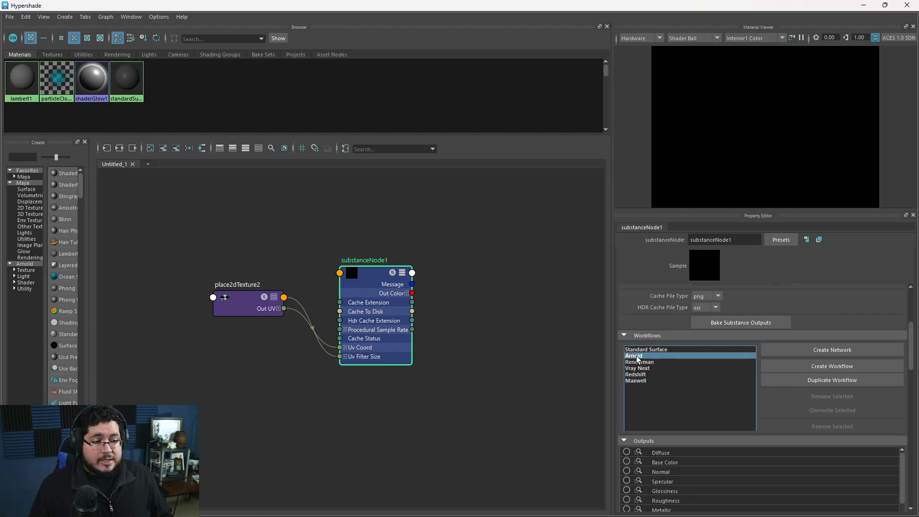
left_click(640, 350)
left_click(642, 356)
left_click(830, 356)
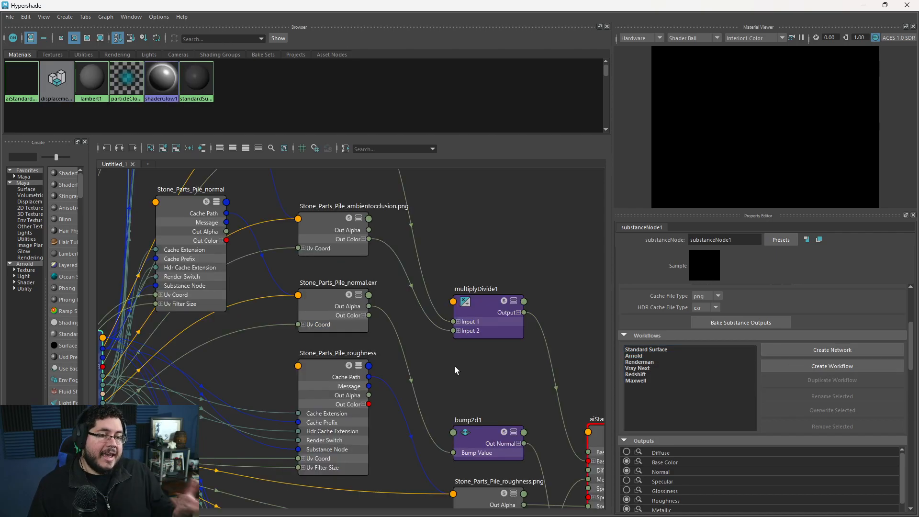
Examine the generated Arnold network, the Substance node's enabled outputs and the stone material on the preview shader ball.
scroll(454, 306, "down", 3)
scroll(360, 337, "up", 2)
scroll(393, 313, "down", 1)
scroll(393, 316, "up", 3)
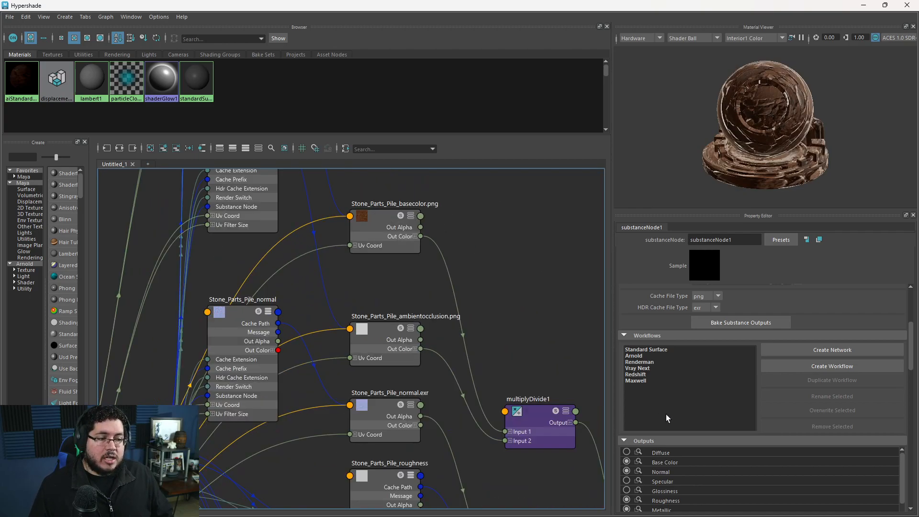
scroll(667, 419, "down", 1)
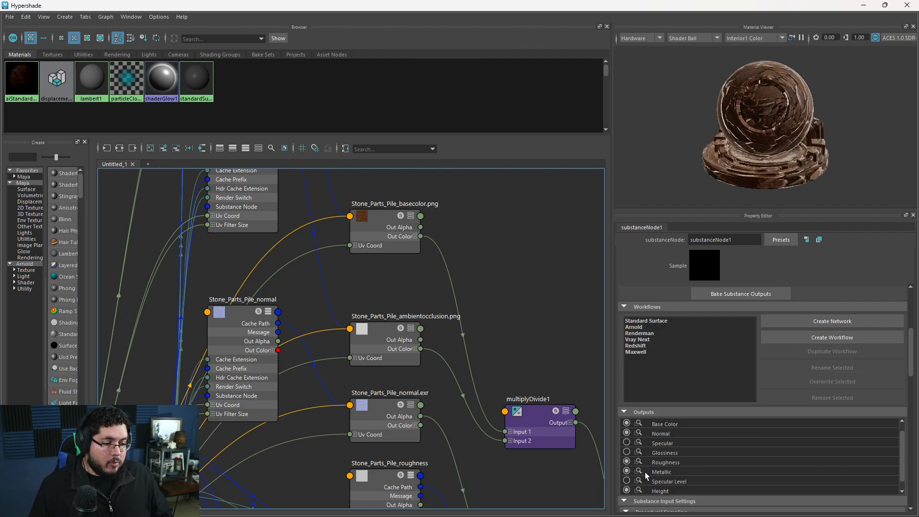
scroll(680, 469, "down", 1)
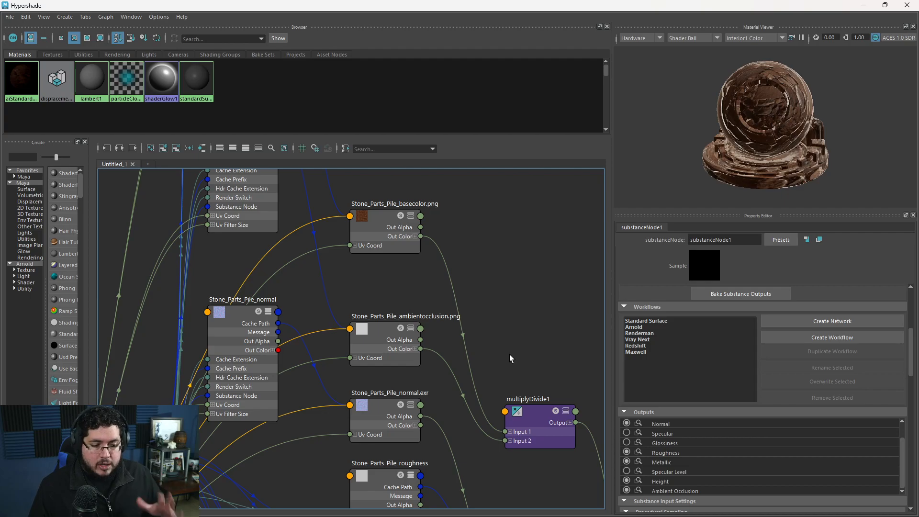
scroll(508, 353, "down", 5)
middle_click_drag(507, 353, 452, 283, "alt")
scroll(453, 282, "up", 3)
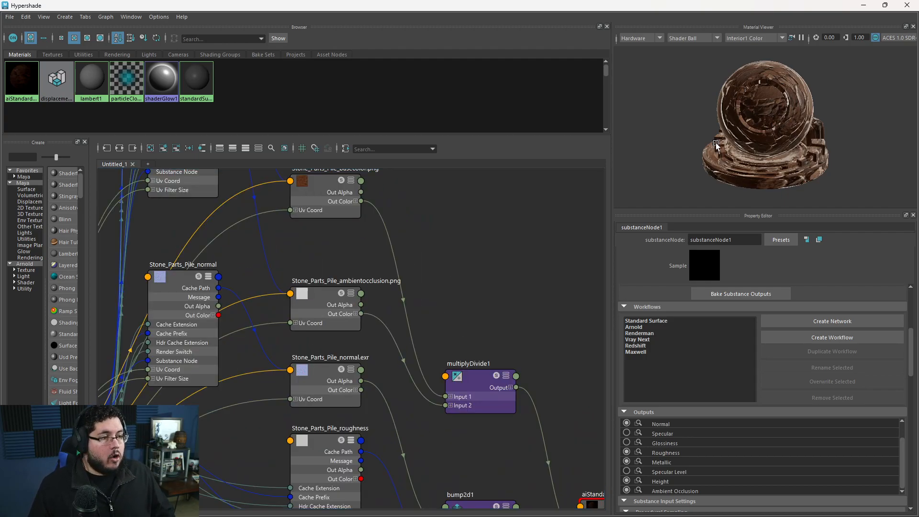
left_click_drag(689, 134, 811, 160, "alt")
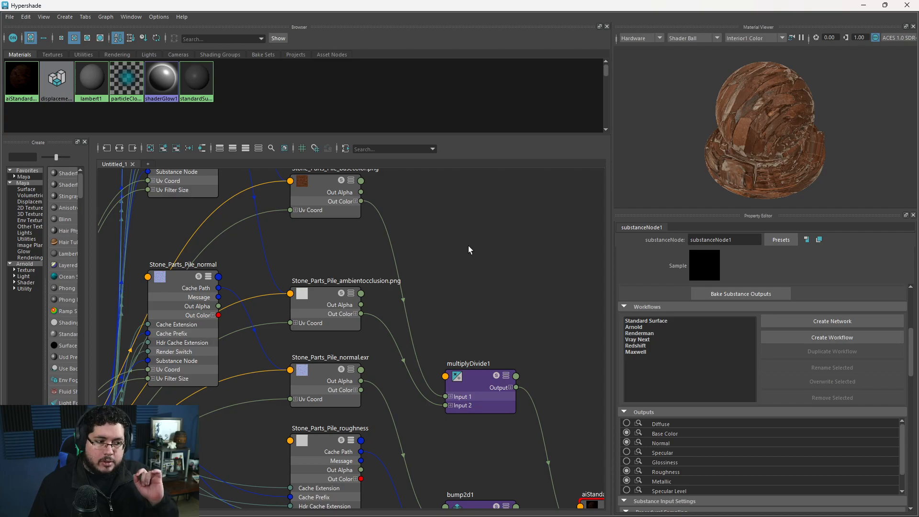
scroll(468, 245, "down", 3)
scroll(444, 297, "up", 3)
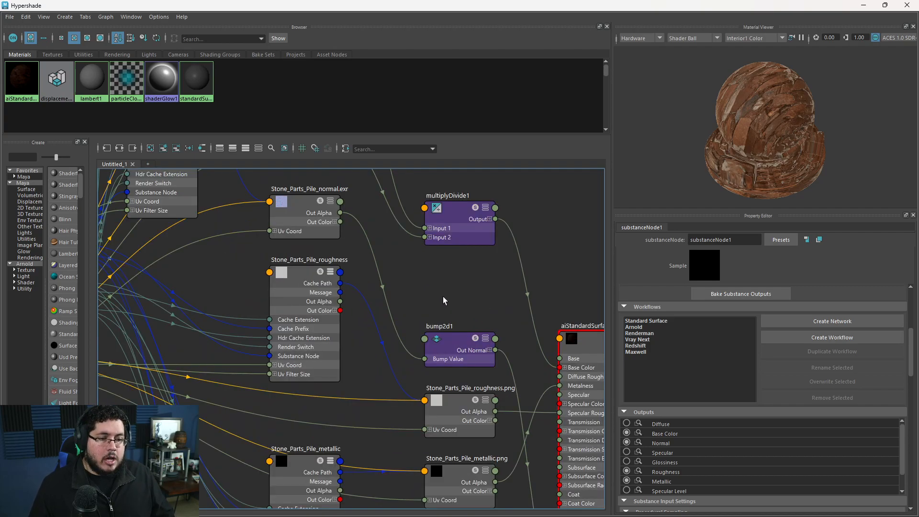
scroll(416, 286, "down", 3)
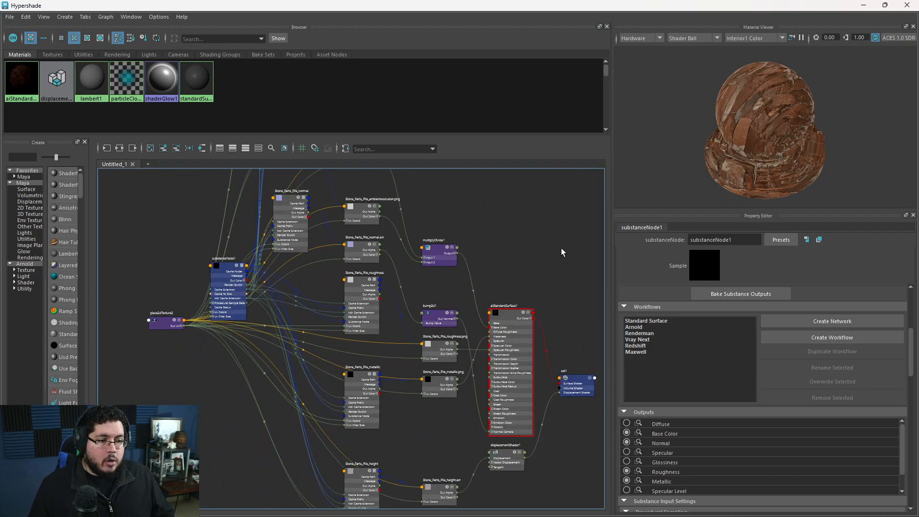
Return to the scene view and turn on textured display to show the stone material on the plane.
left_click(864, 5)
left_click(475, 286)
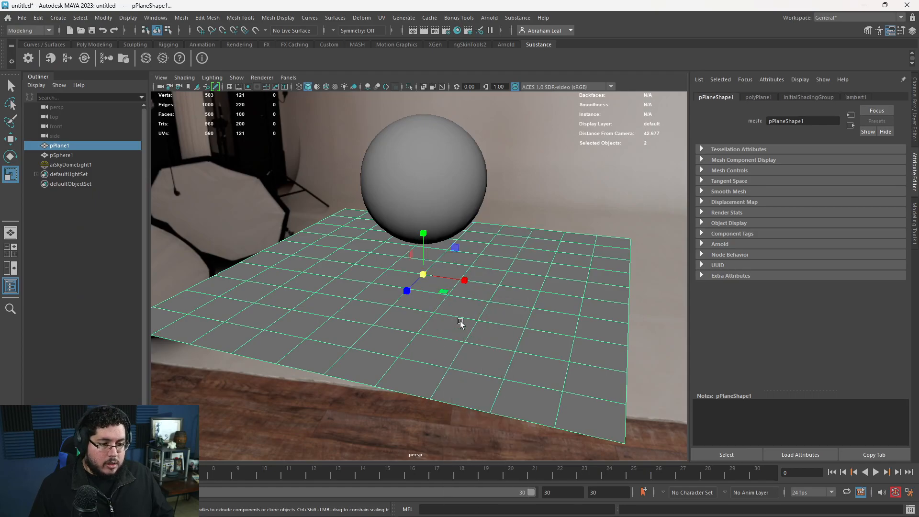
right_click_drag(452, 305, 528, 478)
key("6")
left_click(502, 311)
left_click_drag(503, 311, 506, 272, "alt")
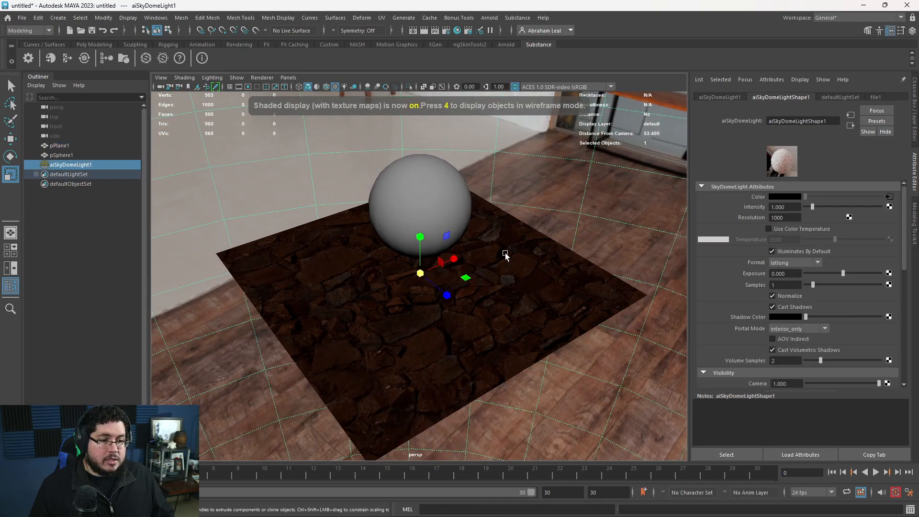
Set the viewport's view transform to Un-tone-mapped (sRGB) and inspect the stone plane from several angles.
left_click(555, 87)
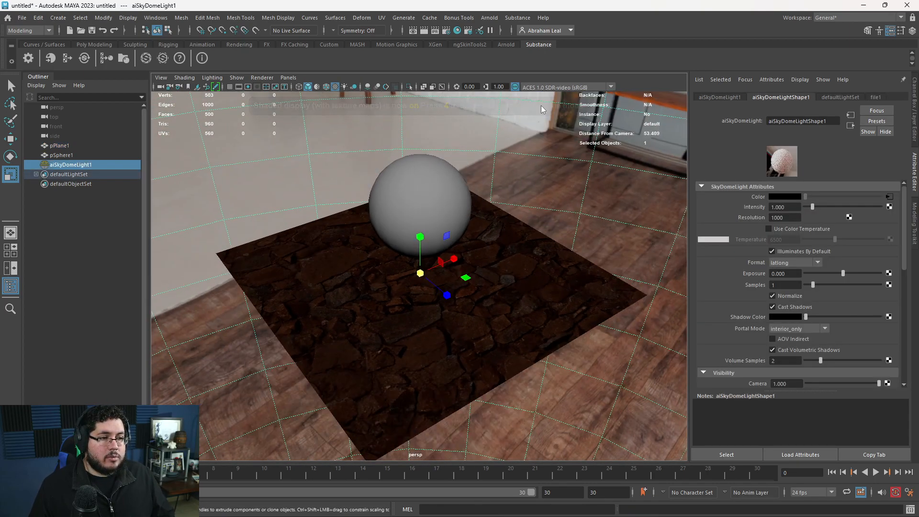
left_click(542, 106)
right_click_drag(481, 213, 502, 335, "alt")
left_click_drag(502, 335, 532, 310, "alt")
right_click_drag(532, 309, 619, 402, "alt")
right_click_drag(440, 337, 521, 393, "alt")
left_click_drag(322, 251, 444, 261, "alt")
right_click_drag(555, 342, 210, 226, "alt")
left_click_drag(268, 234, 425, 266, "alt")
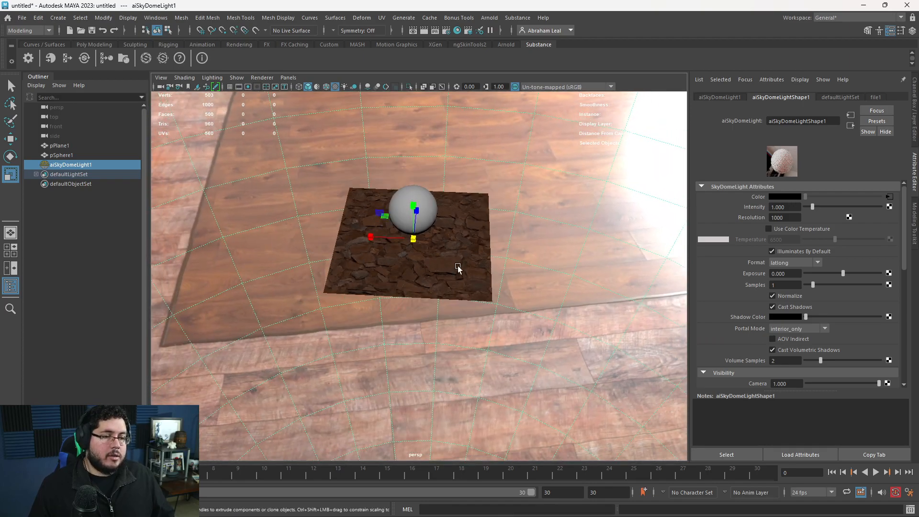
right_click_drag(478, 248, 431, 320, "alt")
Set the Substance node's output width to 2048 in the Hypershade and check the plane's stone detail up close in the viewport.
key("alt+Tab")
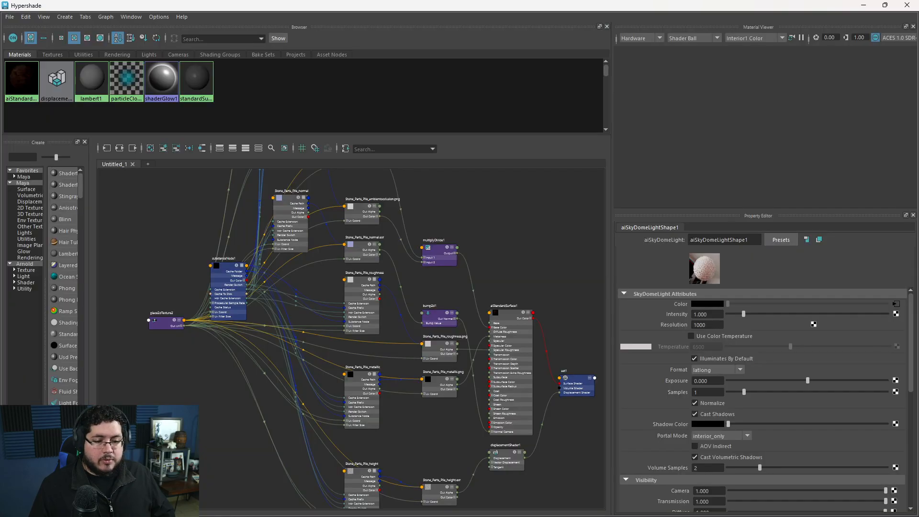
scroll(211, 297, "up", 3)
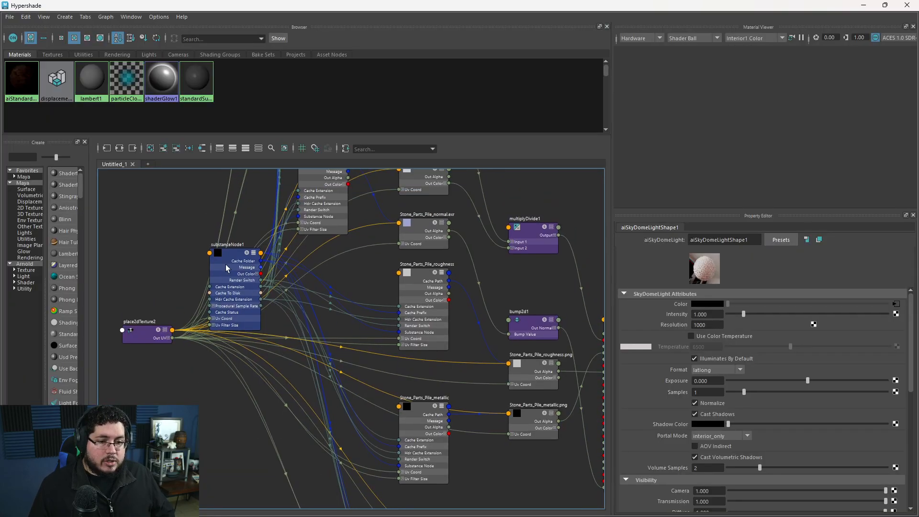
left_click(216, 268)
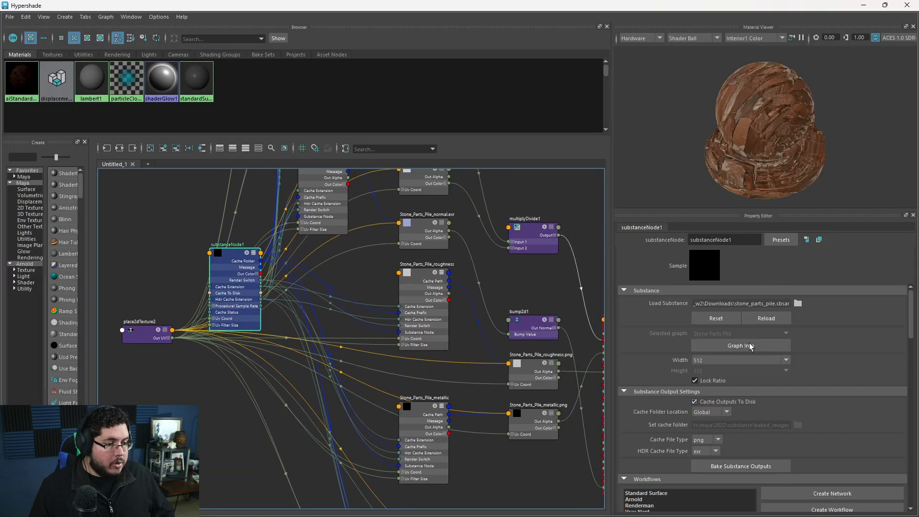
left_click(714, 361)
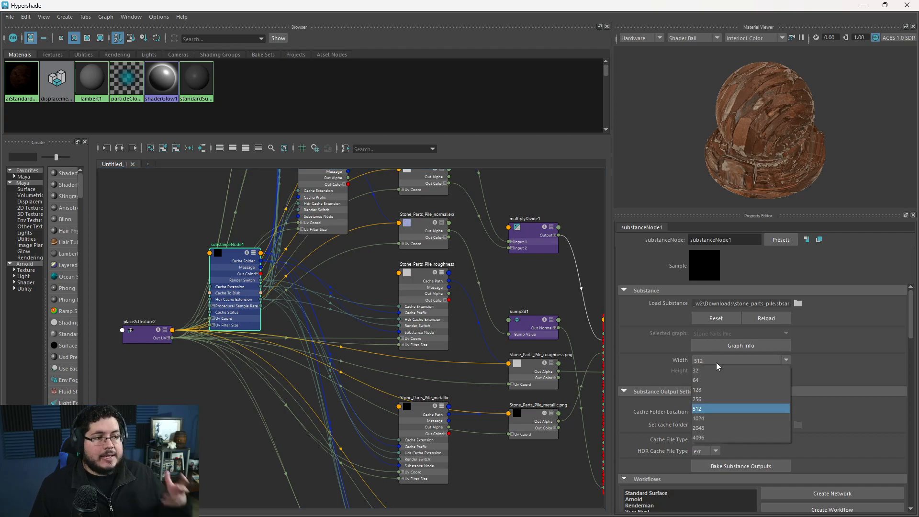
left_click(709, 427)
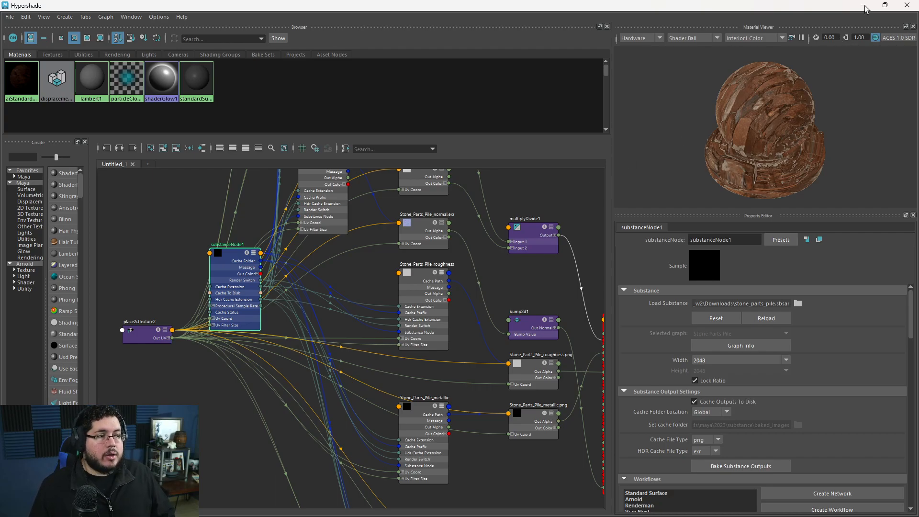
left_click(502, 192)
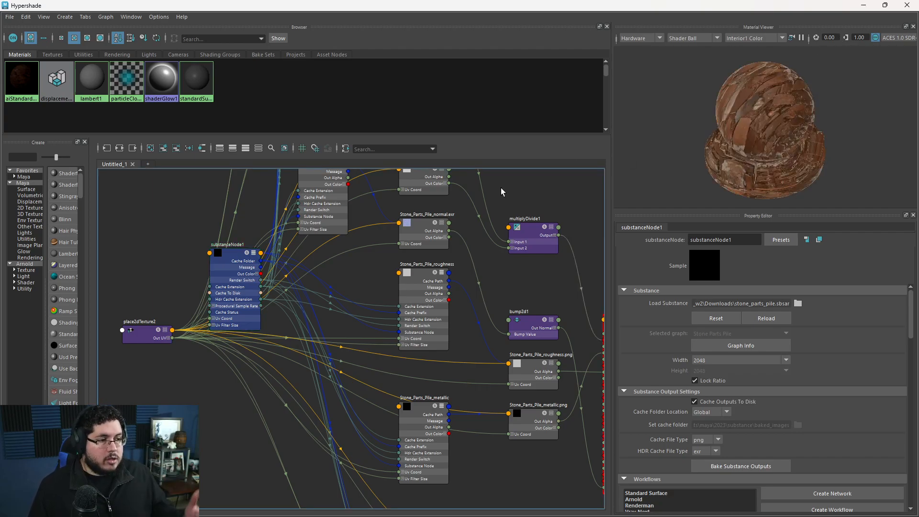
left_click(864, 6)
scroll(421, 288, "up", 10)
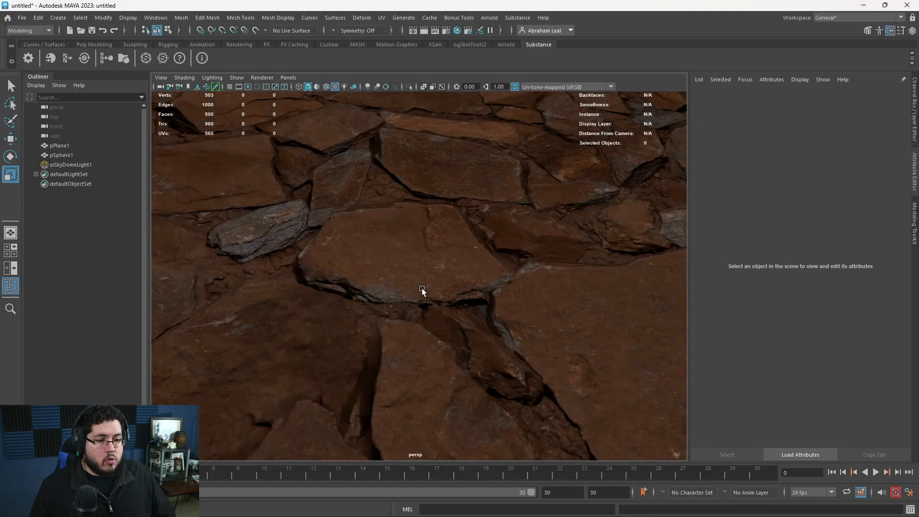
scroll(504, 289, "down", 10)
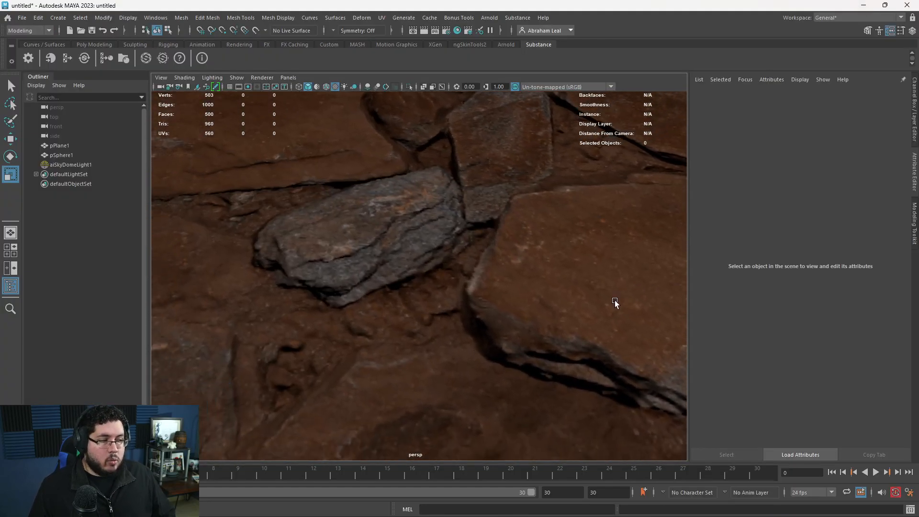
scroll(442, 300, "down", 5)
left_click_drag(441, 298, 420, 289, "alt")
scroll(455, 243, "up", 5)
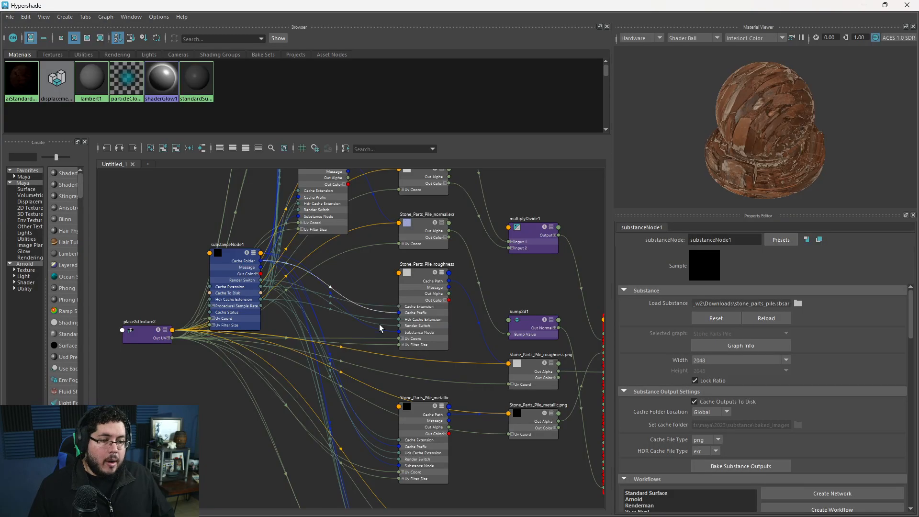
Examine the network's Substance output nodes and linked file textures, including ambient occlusion, base color, normal and roughness.
middle_click_drag(230, 282, 265, 282, "alt")
left_click(265, 283)
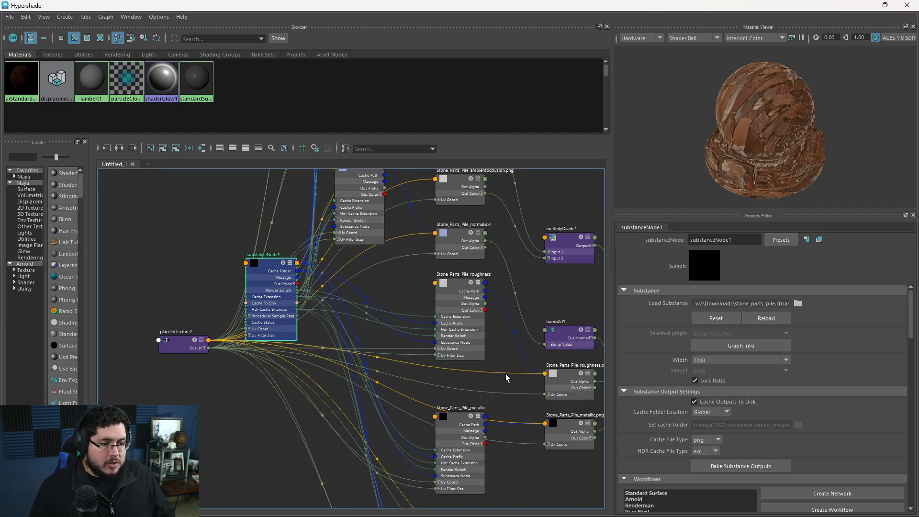
scroll(492, 357, "up", 5)
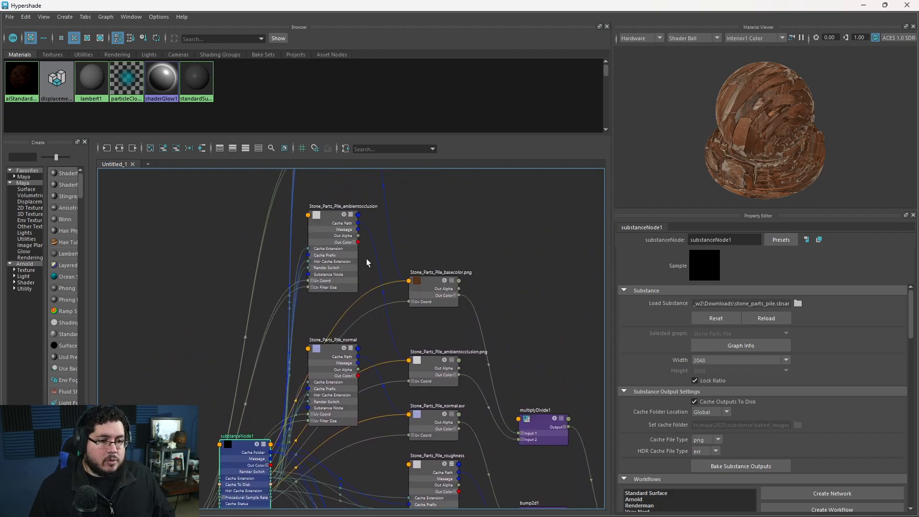
left_click(324, 233)
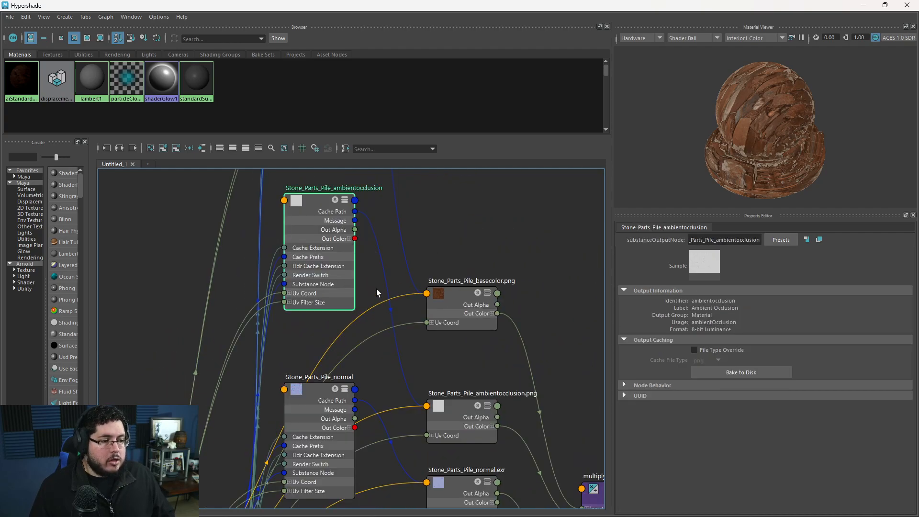
left_click(462, 305)
middle_click_drag(461, 325, 430, 289, "alt")
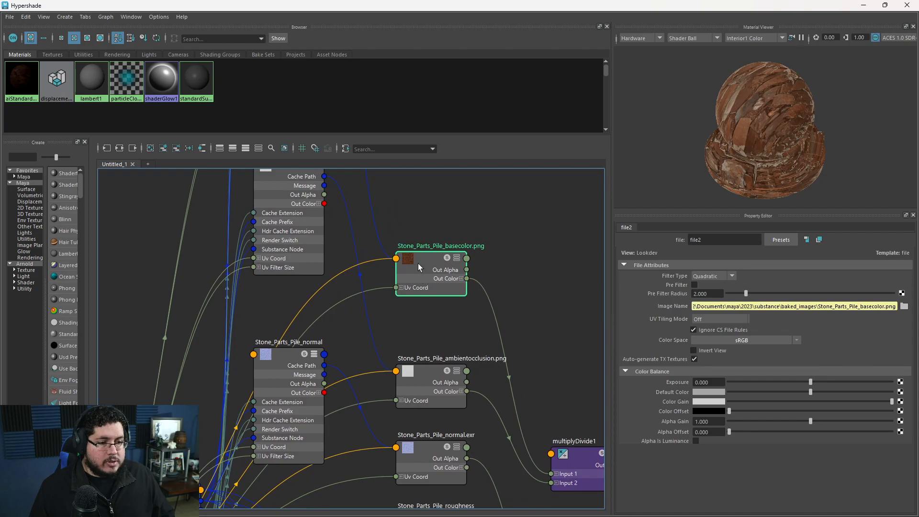
middle_click_drag(452, 380, 413, 311, "alt")
left_click(401, 312)
middle_click_drag(467, 327, 458, 246, "alt")
left_click(391, 317)
middle_click_drag(421, 386, 443, 291, "alt")
left_click(421, 292)
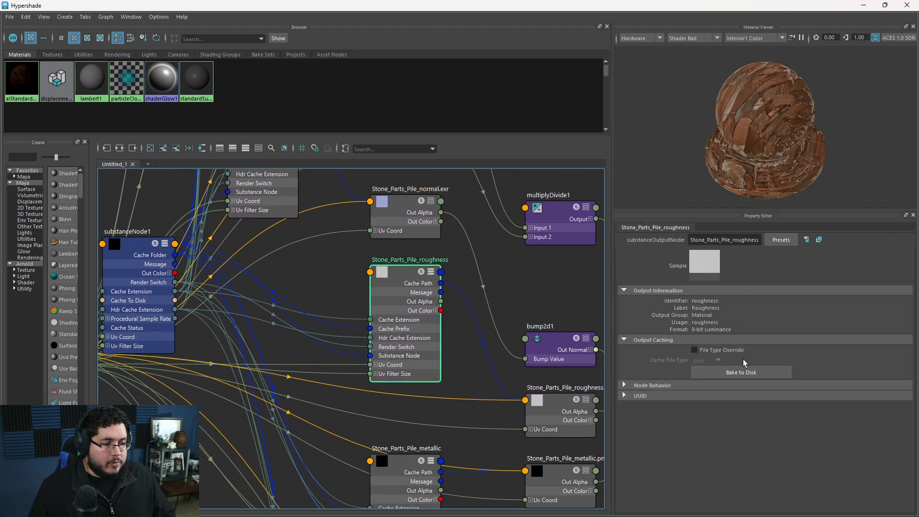
left_click(542, 420)
middle_click_drag(544, 377, 435, 352, "alt")
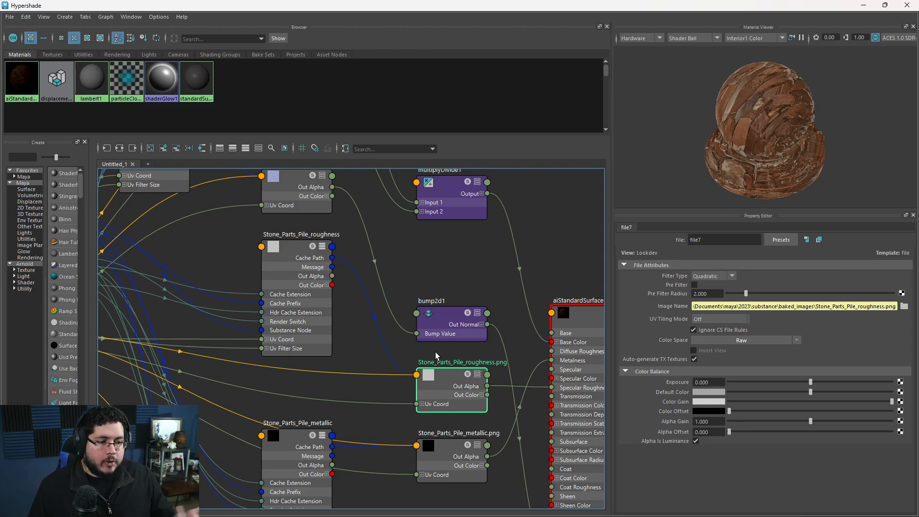
middle_click_drag(504, 339, 479, 276, "alt")
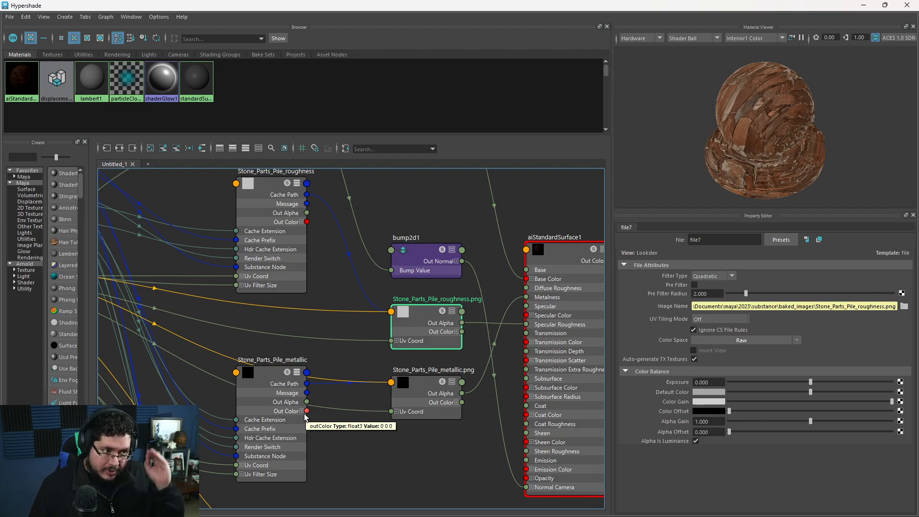
Bake the Substance node's outputs with the Downloads folder as the output directory.
scroll(305, 417, "down", 5)
middle_click_drag(435, 265, 513, 282, "alt")
left_click(331, 292)
scroll(756, 383, "down", 3)
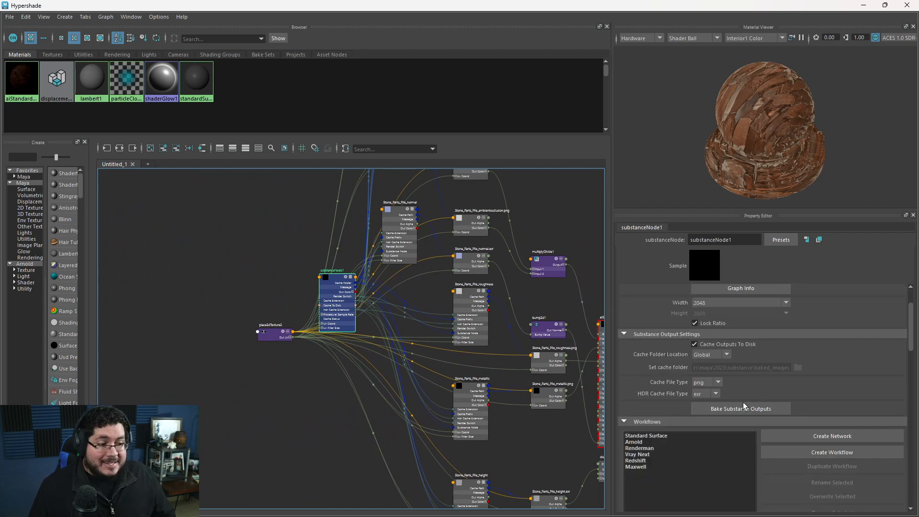
scroll(358, 369, "up", 4)
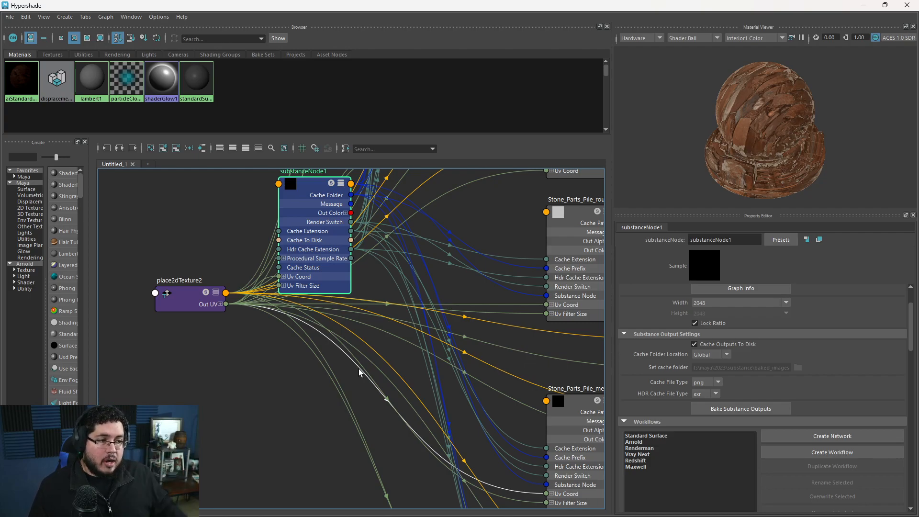
left_click(709, 159)
left_click_drag(683, 156, 735, 164)
scroll(736, 162, "up", 3)
scroll(736, 162, "down", 3)
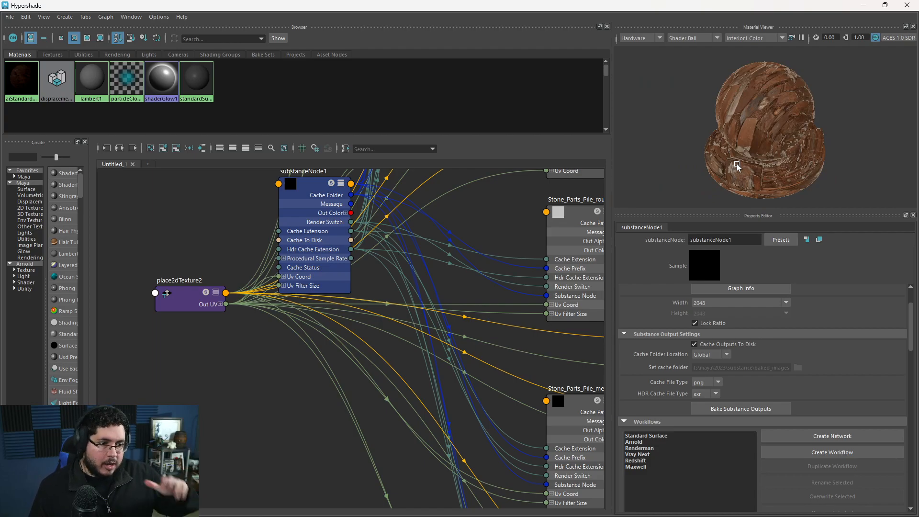
left_click(751, 410)
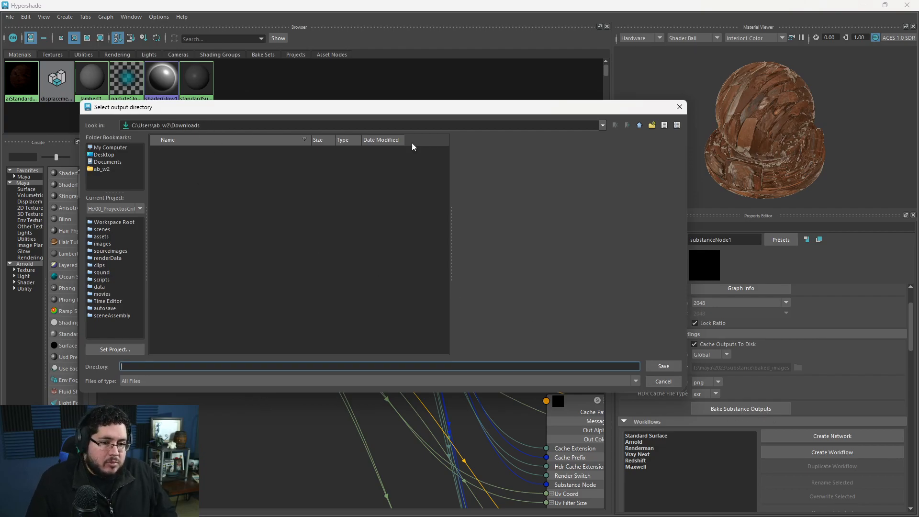
left_click(662, 366)
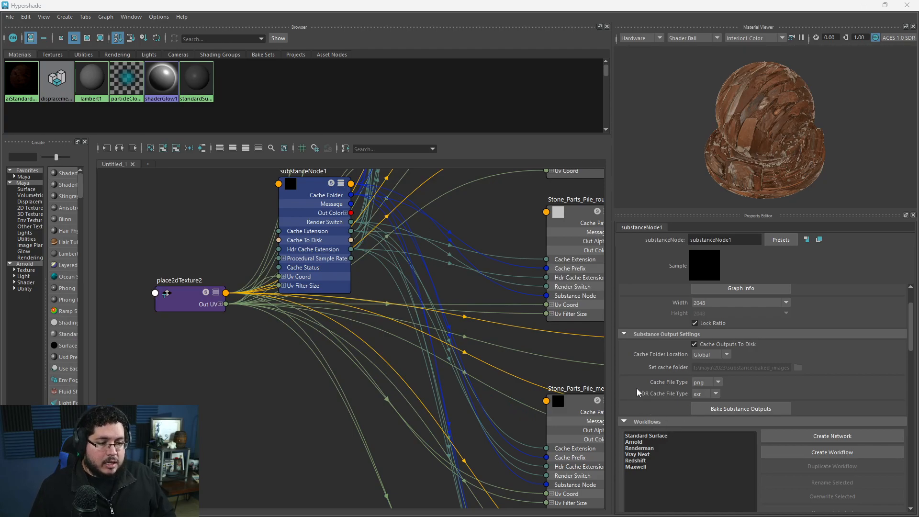
Review the Substance node's cache and bake settings, workflows, active outputs and available presets.
scroll(637, 389, "down", 4)
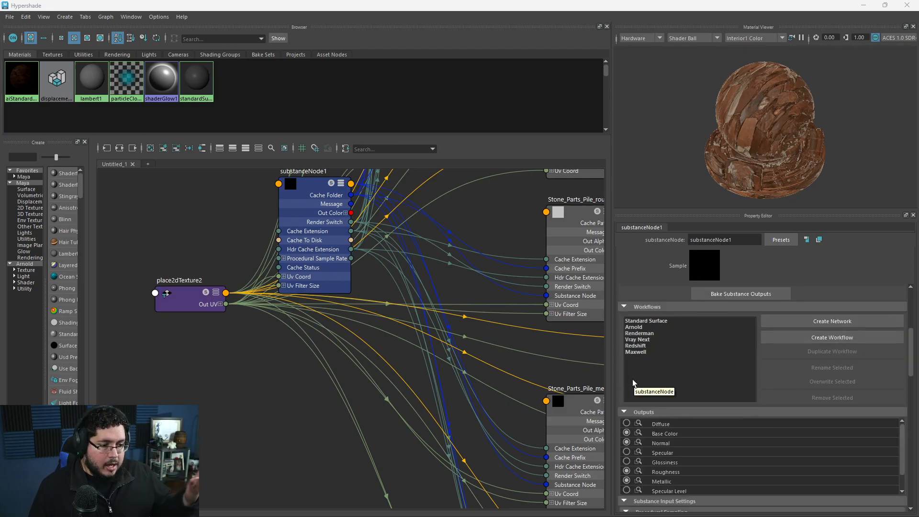
scroll(640, 364, "up", 2)
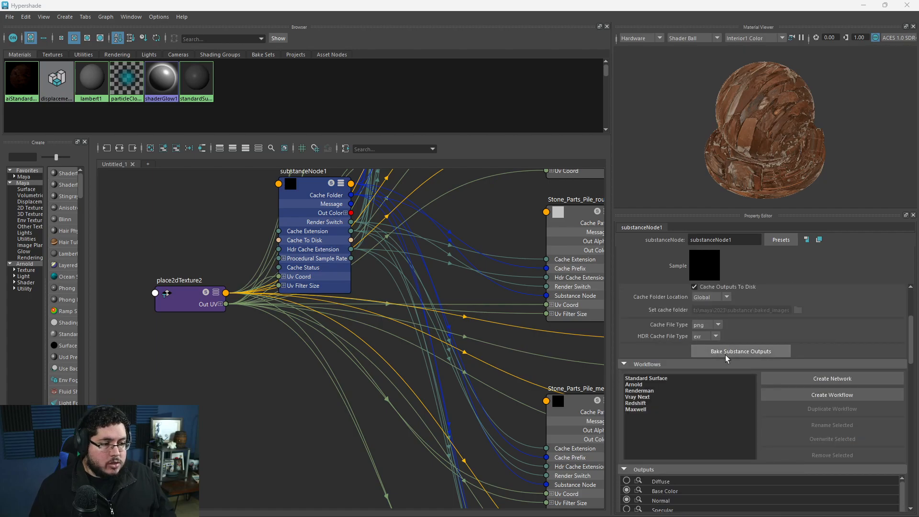
left_click(727, 352)
left_click(651, 366)
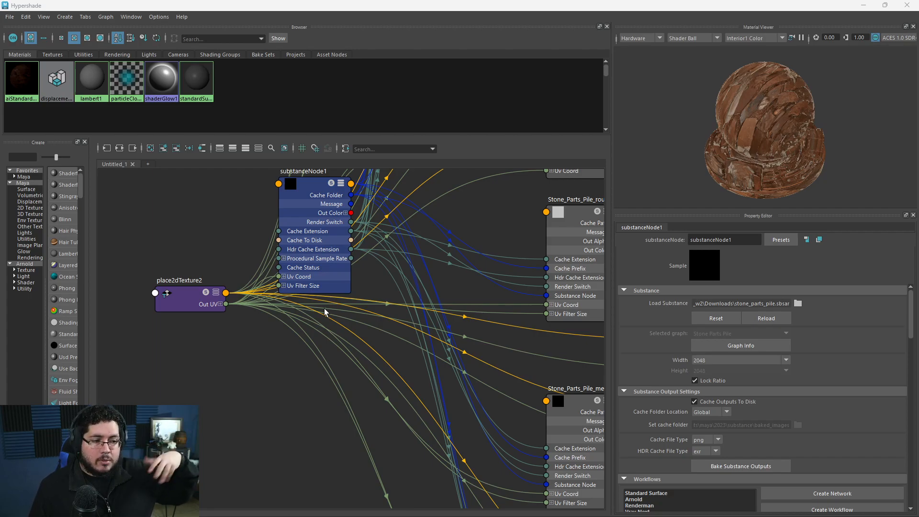
scroll(685, 388, "down", 3)
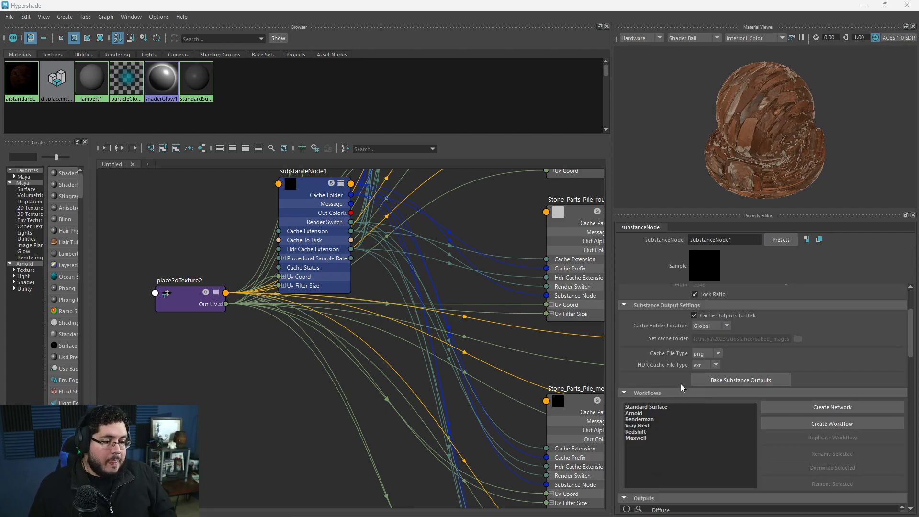
scroll(645, 376, "down", 5)
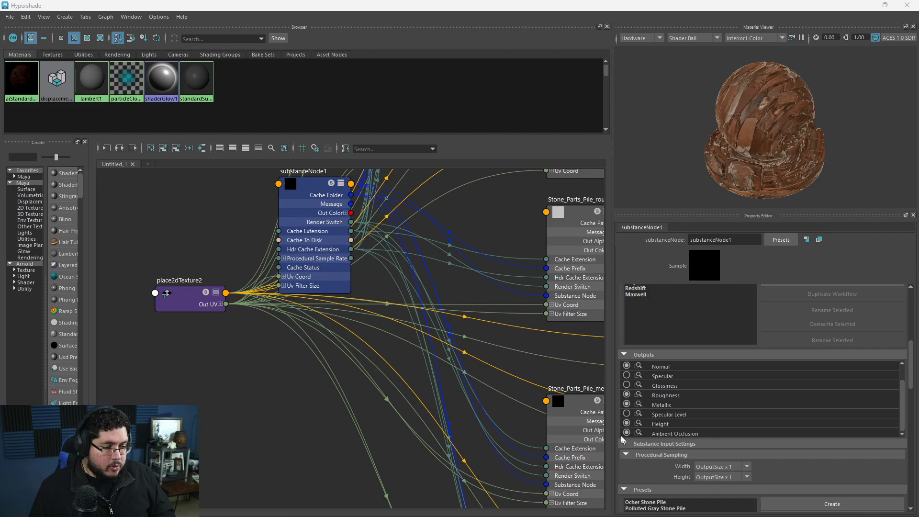
scroll(621, 435, "down", 6)
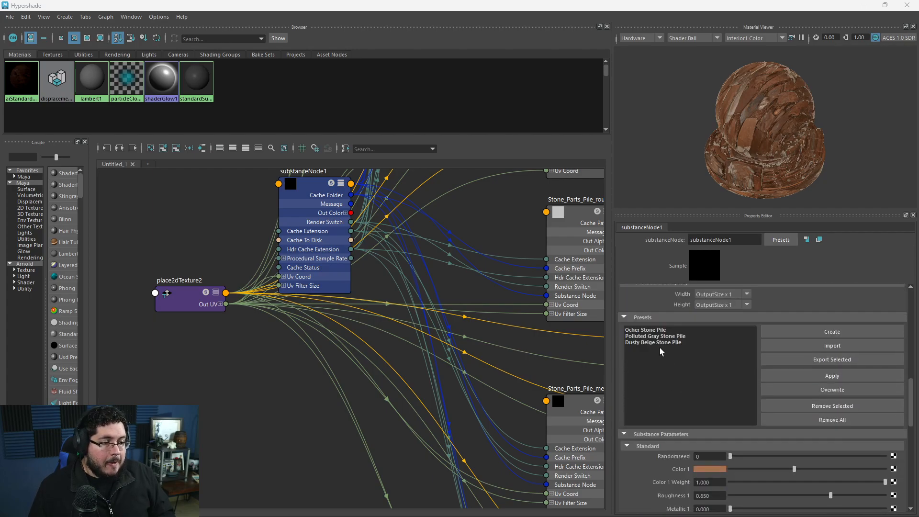
Apply the Polluted Gray Stone Pile preset to the Substance node and check it on the shader ball.
left_click(671, 337)
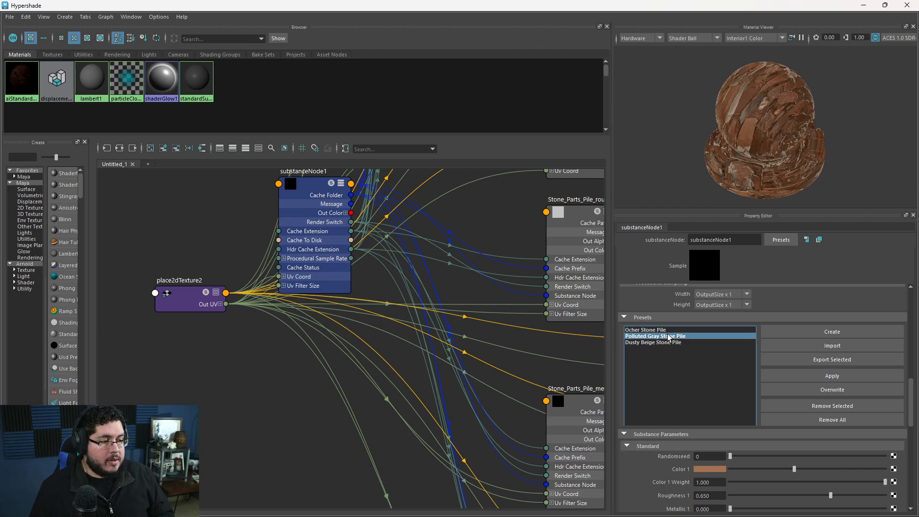
left_click(840, 379)
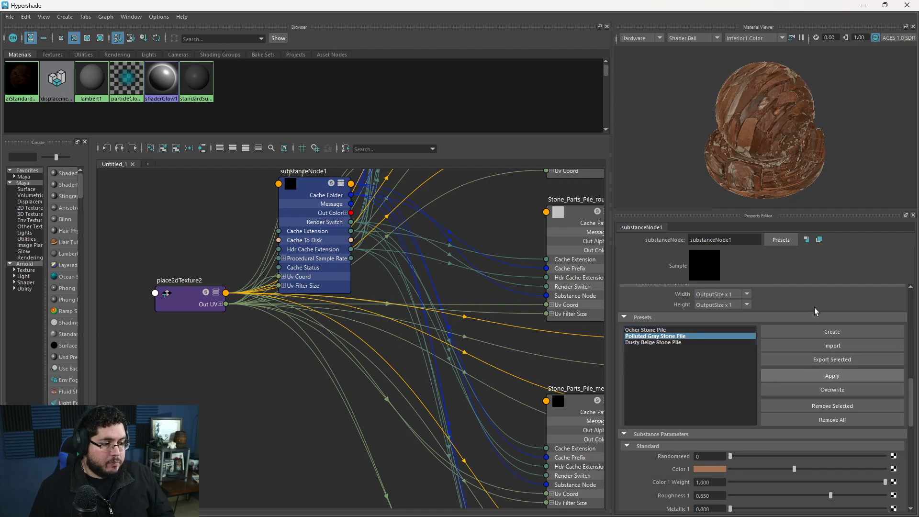
left_click_drag(698, 160, 781, 152, "alt")
Apply the Dusty Beige Stone Pile preset to the Substance node and view the shader ball from another angle.
left_click(658, 343)
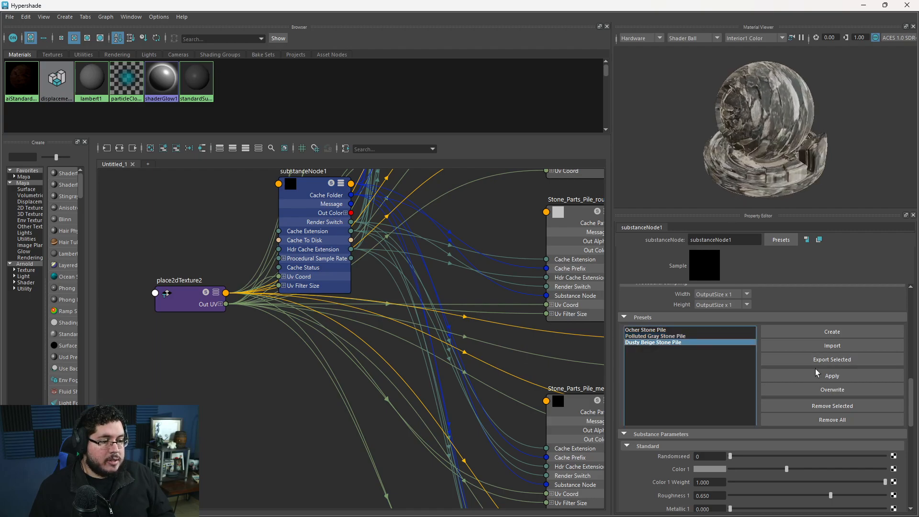
left_click(818, 374)
left_click_drag(645, 144, 771, 130, "alt")
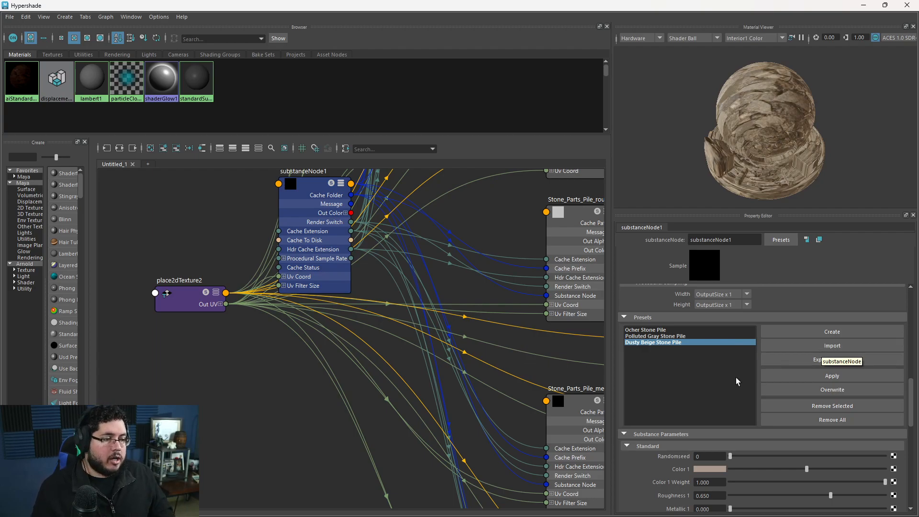
Darken Color 1 to a deep brown and lower Roughness 1 to 0.488 in the Substance parameters.
scroll(732, 383, "down", 1)
scroll(641, 418, "down", 2)
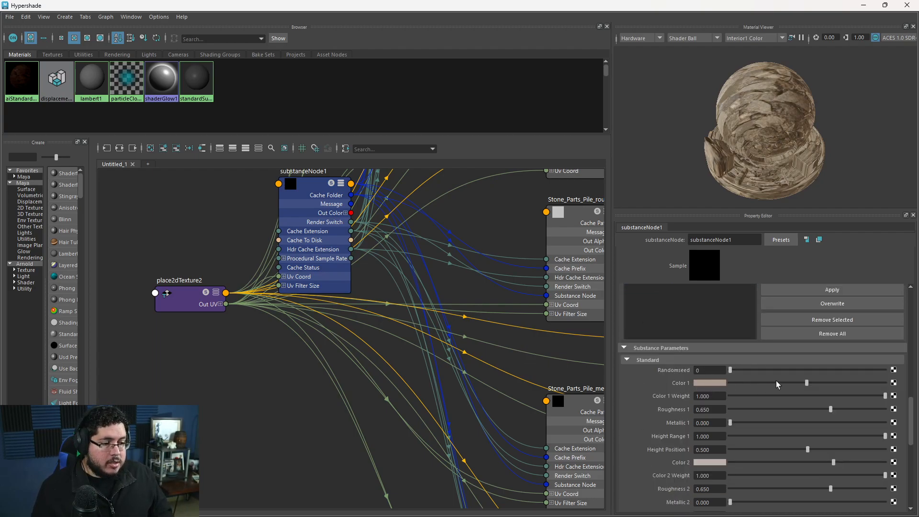
left_click_drag(784, 382, 753, 383)
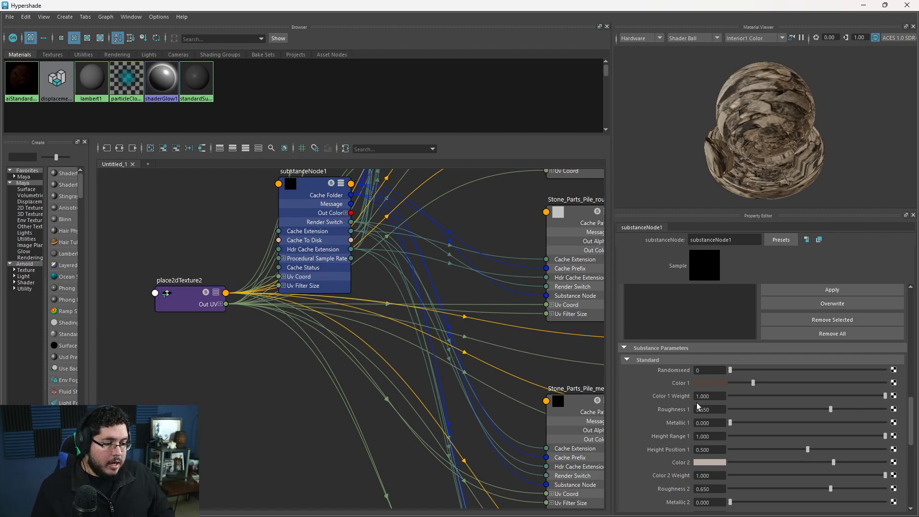
left_click_drag(829, 409, 806, 410)
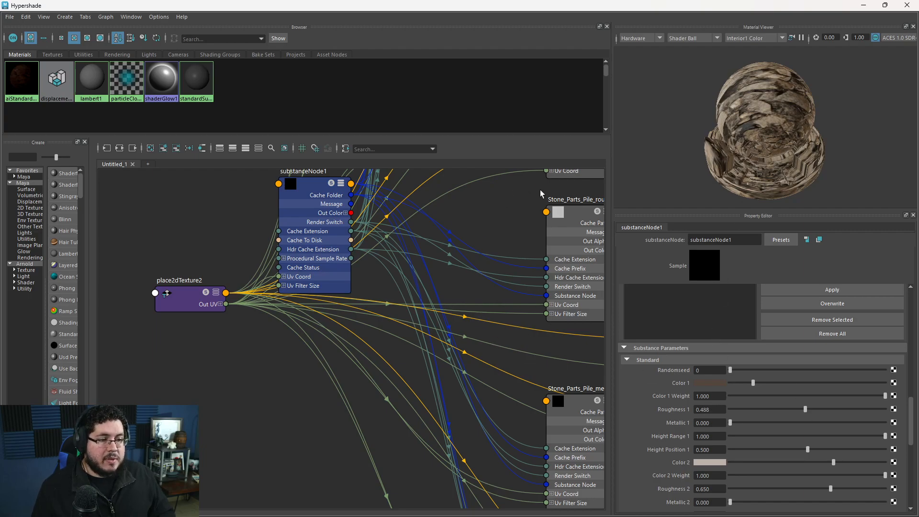
scroll(708, 313, "up", 7)
scroll(903, 363, "up", 7)
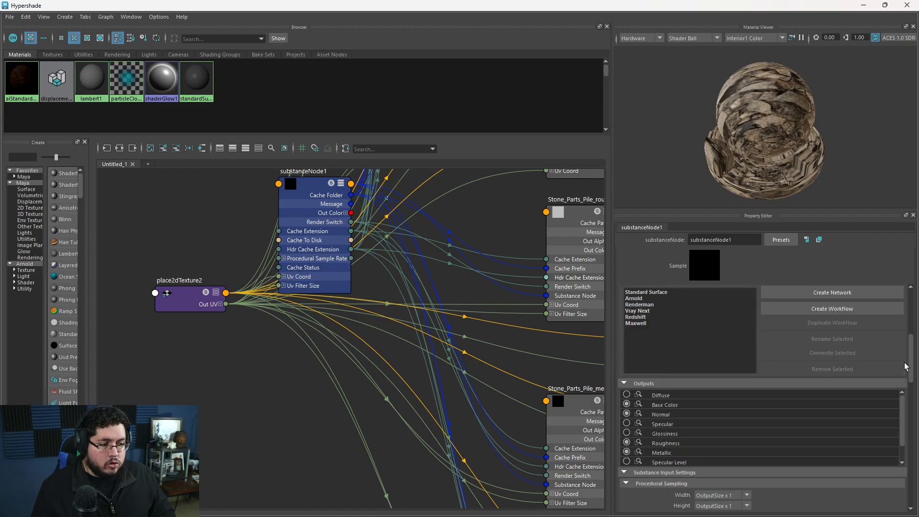
left_click(785, 380)
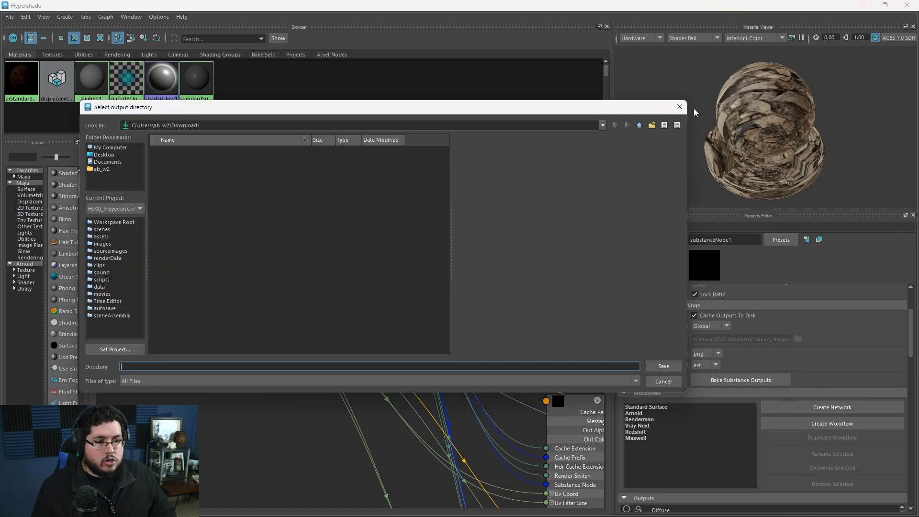
left_click(680, 107)
Inspect the retinted stone plane up close in the viewport and review the Substance node's technical parameters in the Hypershade.
left_click(864, 5)
right_click_drag(536, 242, 478, 211, "alt")
right_click_drag(492, 250, 567, 326, "alt")
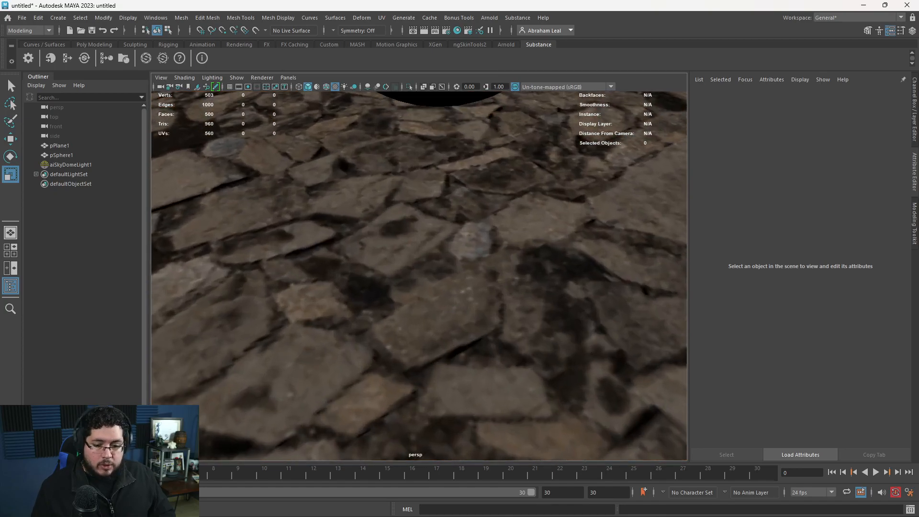
key("alt+Tab")
scroll(711, 307, "up", 3)
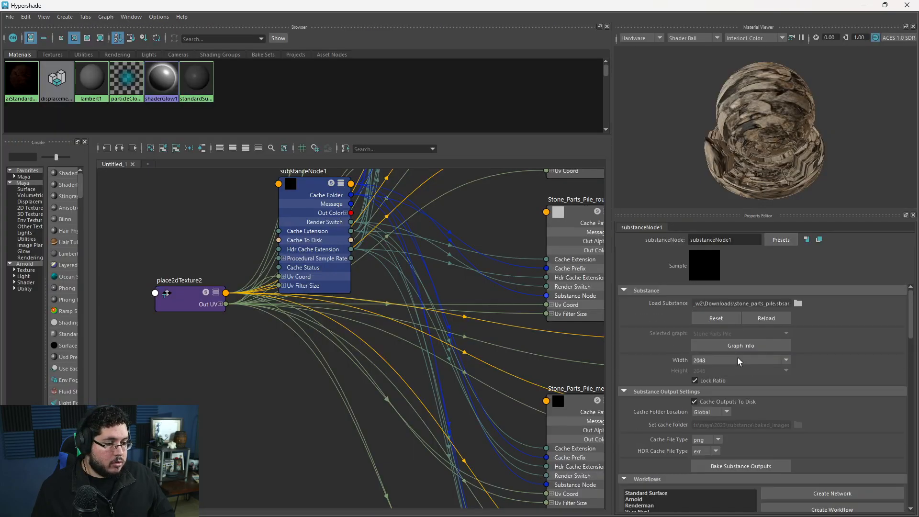
scroll(766, 362, "down", 3)
left_click(821, 367)
scroll(762, 475, "down", 10)
scroll(635, 444, "up", 5)
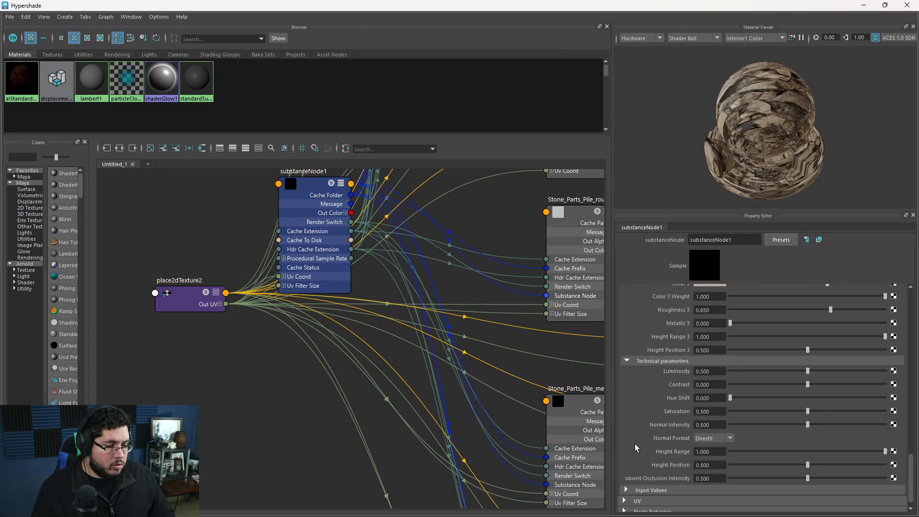
Render the plane and sphere from a wider angle in the Arnold RenderView and inspect the plane's displaced stones up close.
left_click(863, 6)
right_click_drag(520, 269, 417, 251, "alt")
left_click_drag(418, 251, 479, 225, "alt")
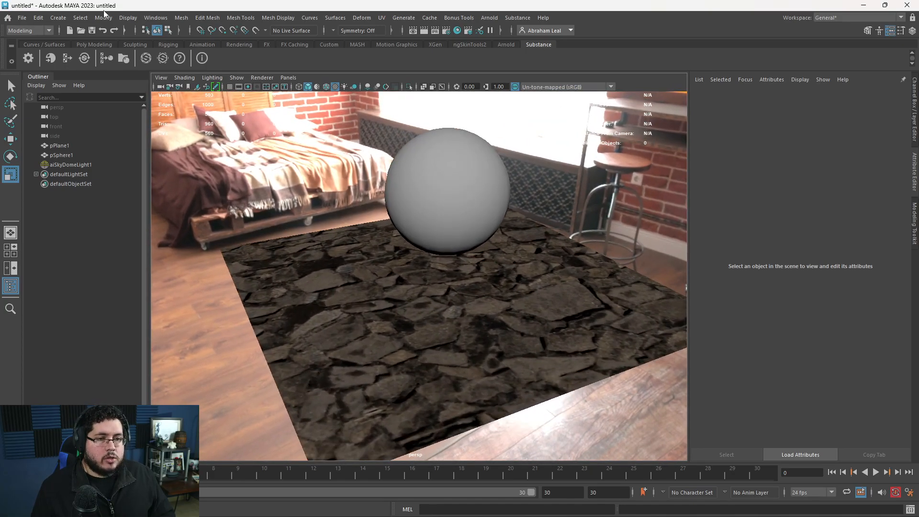
left_click(489, 17)
left_click(504, 46)
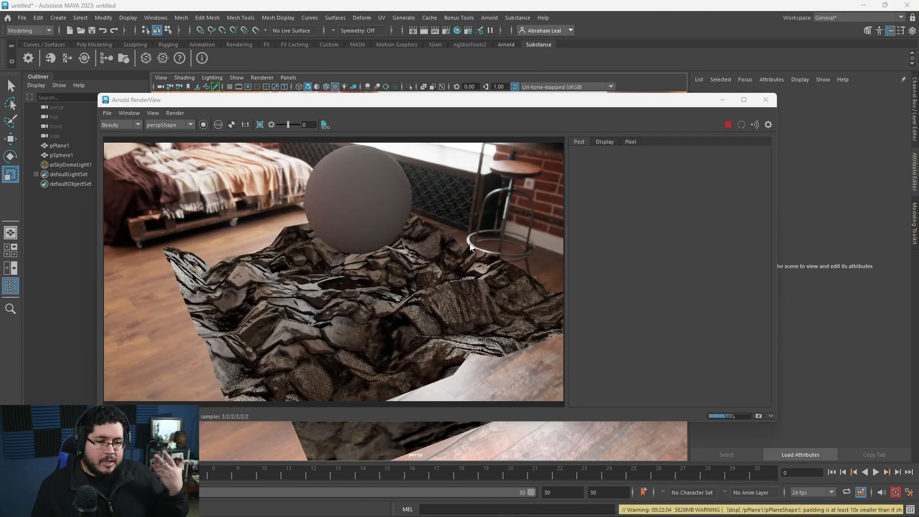
scroll(422, 307, "up", 2)
scroll(433, 305, "down", 2)
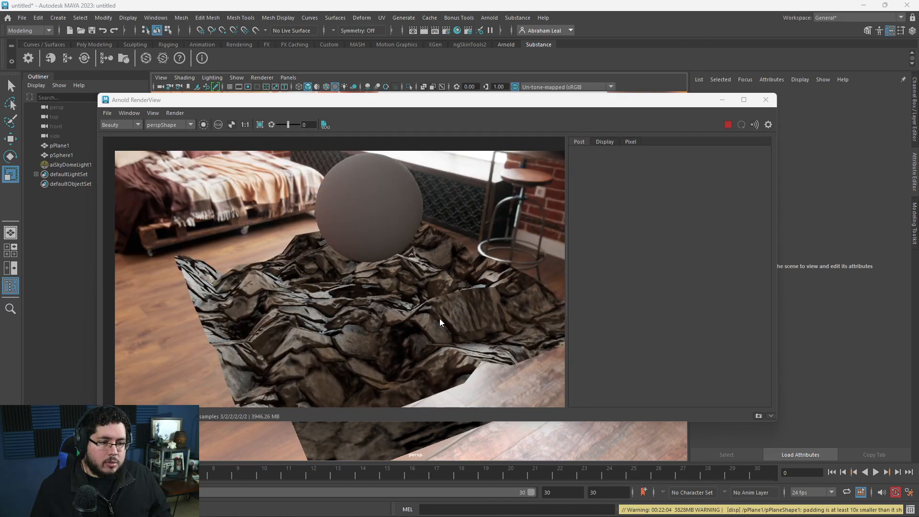
middle_click_drag(424, 287, 424, 266)
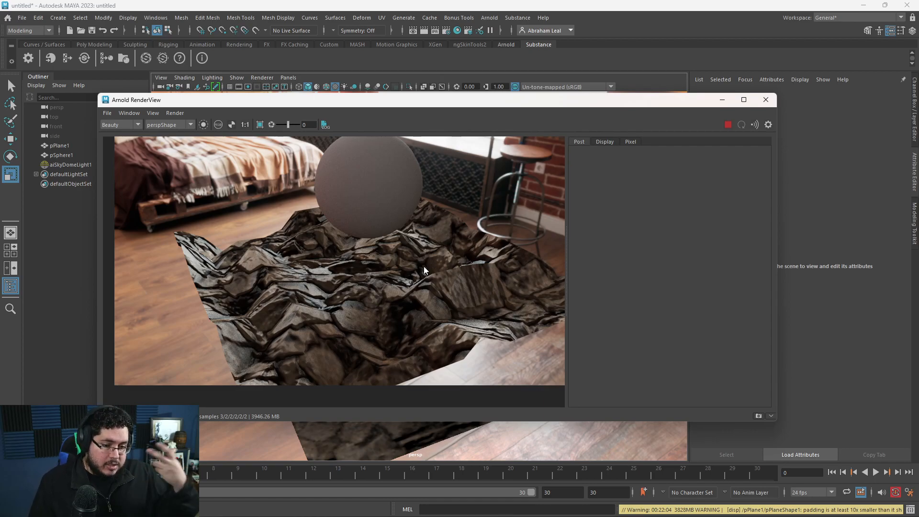
scroll(423, 266, "up", 3)
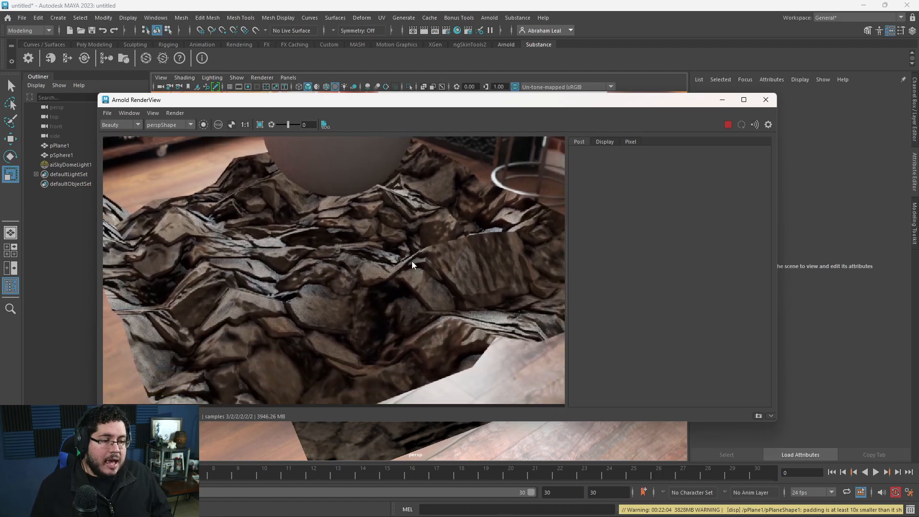
scroll(352, 228, "down", 3)
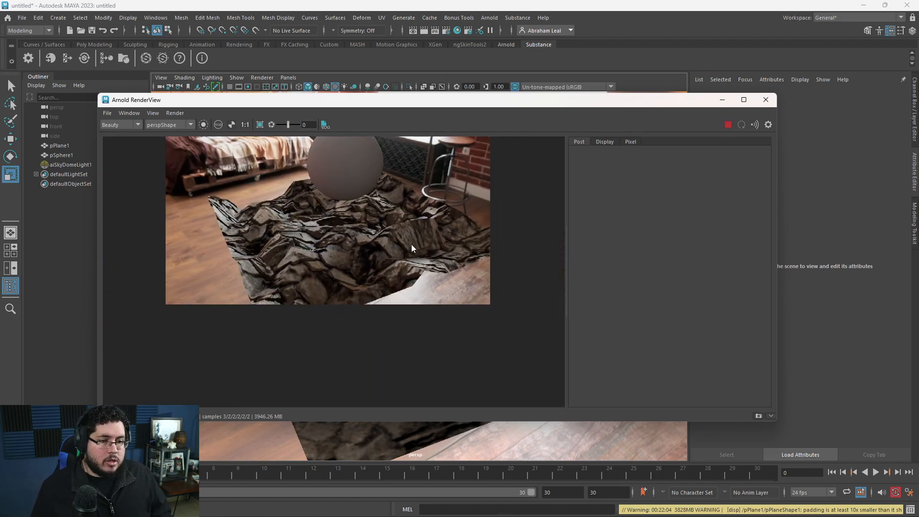
scroll(393, 249, "up", 1)
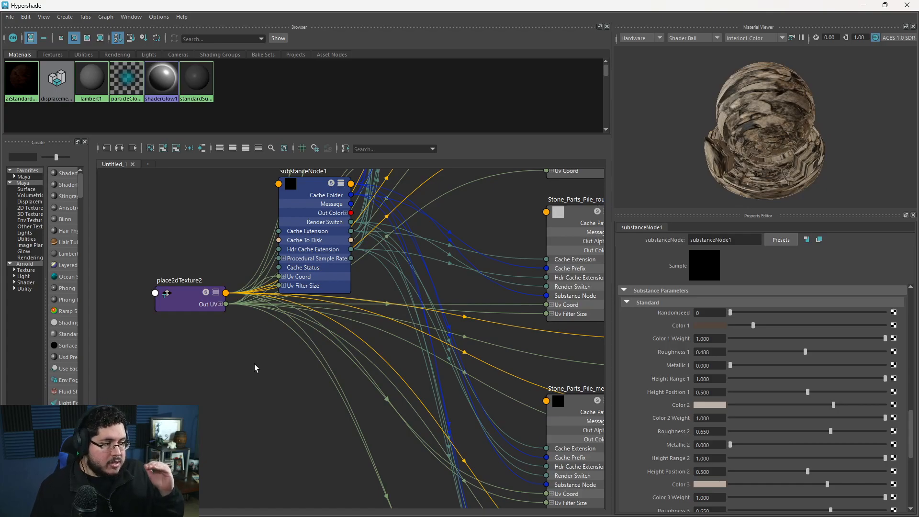
Examine the Substance network in the Hypershade, from the Substance node's outputs to the Arnold surface and displacement shaders.
left_click(323, 226)
middle_click_drag(248, 421, 199, 447)
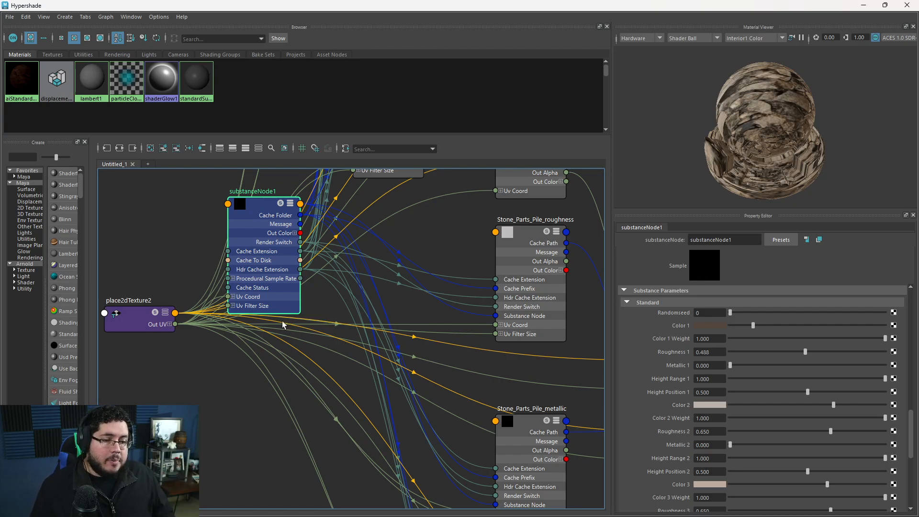
scroll(398, 384, "down", 5)
scroll(343, 336, "up", 4)
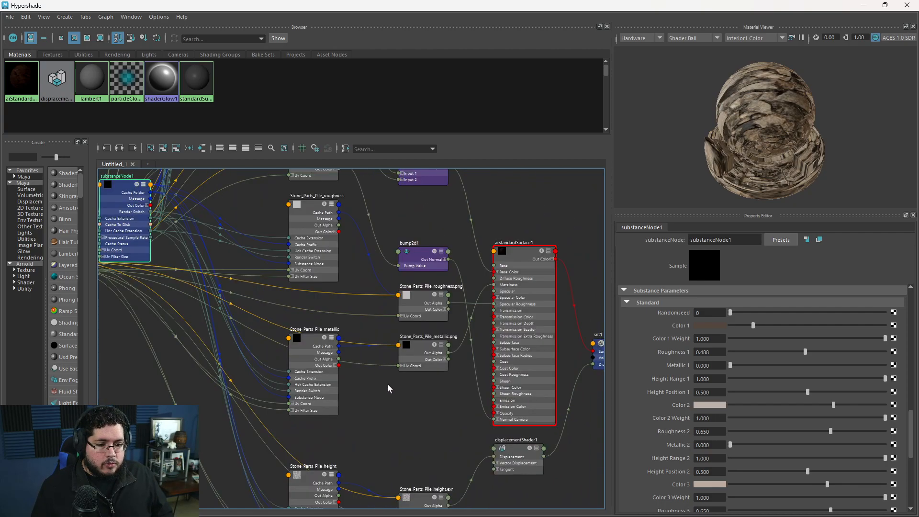
middle_click_drag(230, 328, 366, 378)
scroll(673, 391, "up", 3)
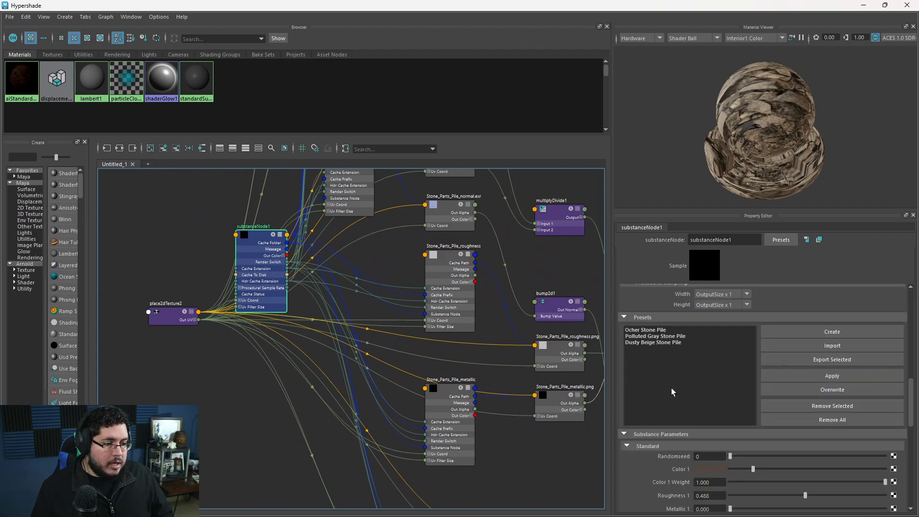
scroll(673, 392, "up", 4)
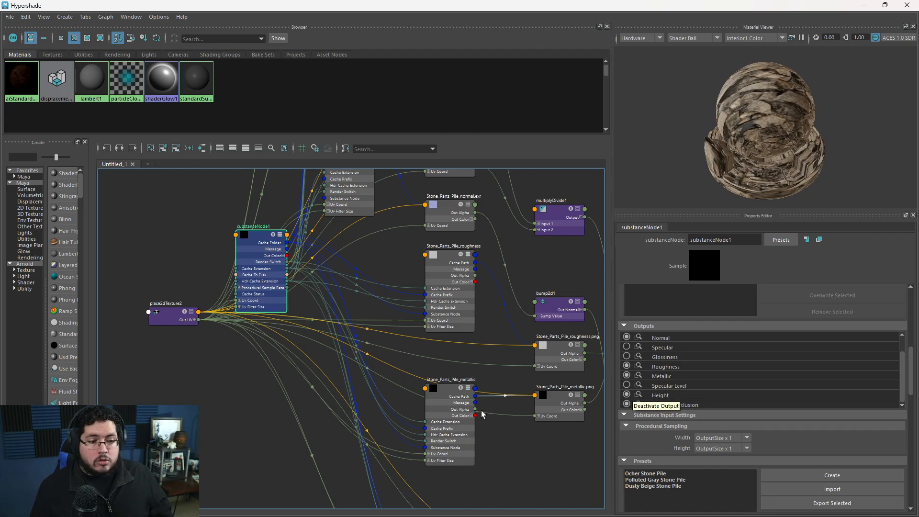
middle_click_drag(564, 459, 436, 395, "alt")
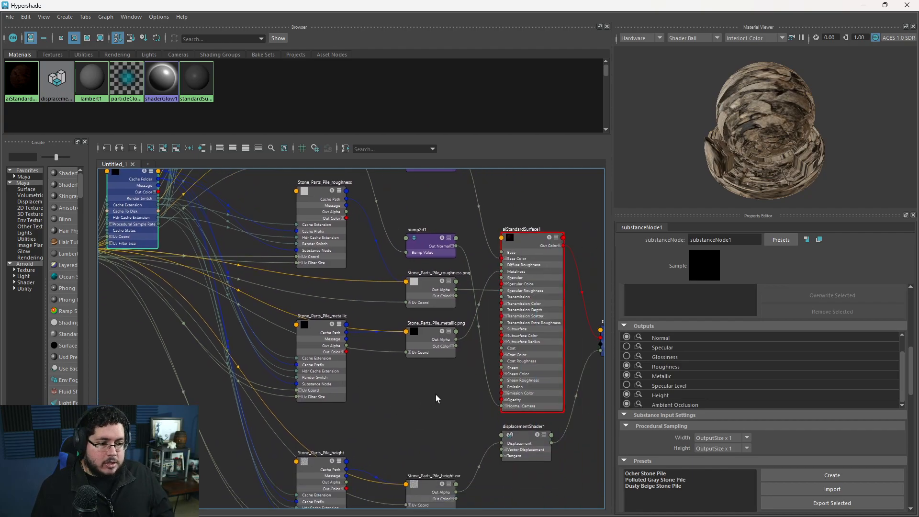
Stop the Arnold render and minimize the Hypershade and RenderView windows to return to the scene.
left_click(860, 6)
left_click(729, 124)
left_click(723, 100)
Set the stone plane's Arnold subdivision type to catclark with 4 iterations.
left_click(475, 303)
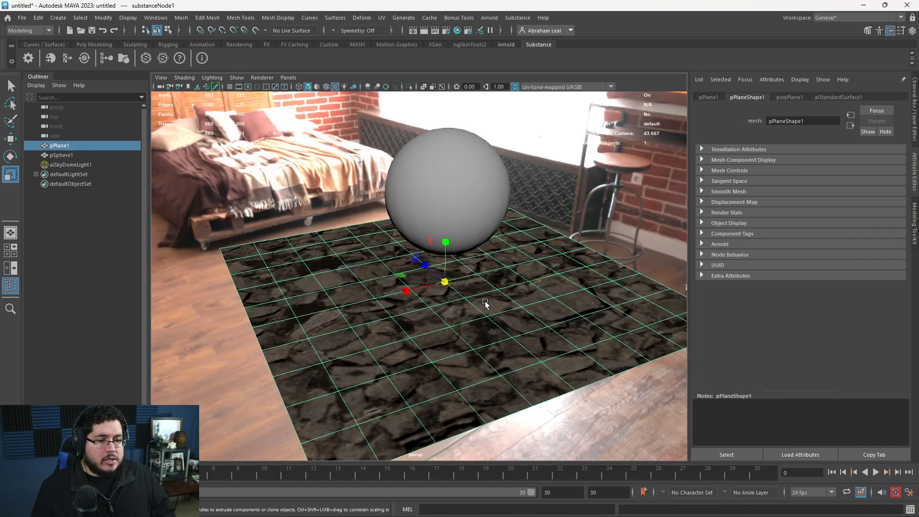
left_click_drag(496, 328, 435, 267, "alt")
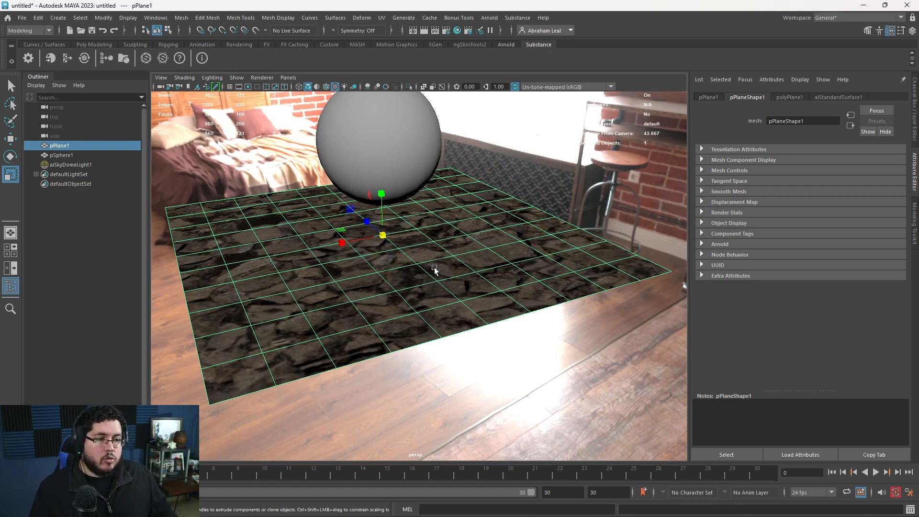
left_click(701, 244)
scroll(709, 280, "down", 5)
scroll(711, 292, "down", 1)
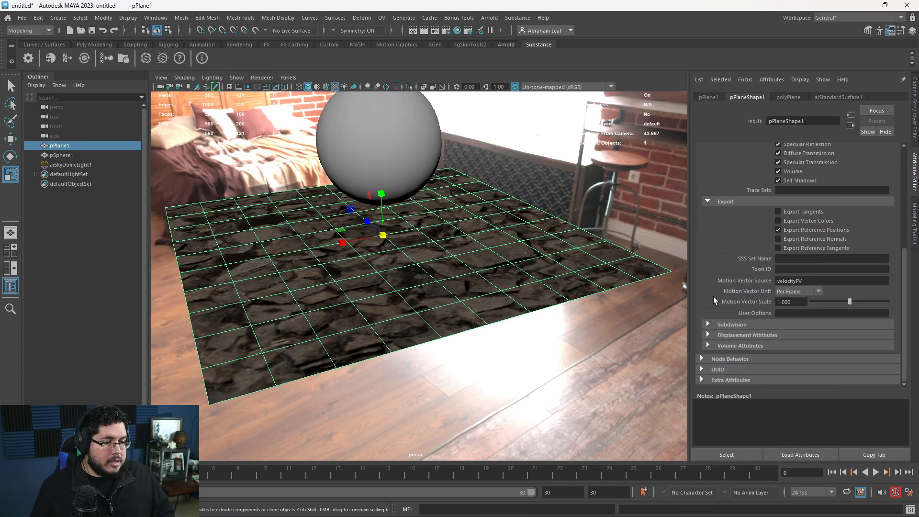
left_click(709, 324)
left_click(796, 336)
left_click(792, 354)
double_click(791, 345)
type("4")
key("Return")
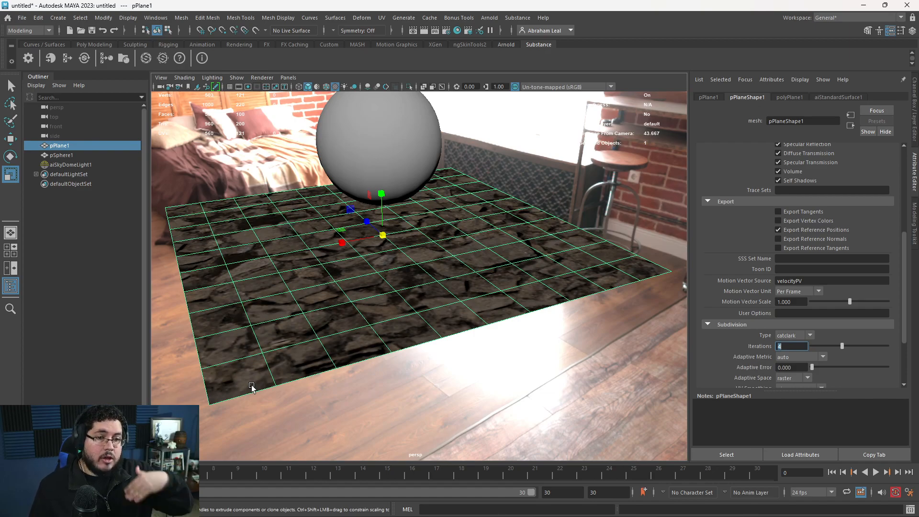
left_click_drag(265, 297, 370, 239, "alt")
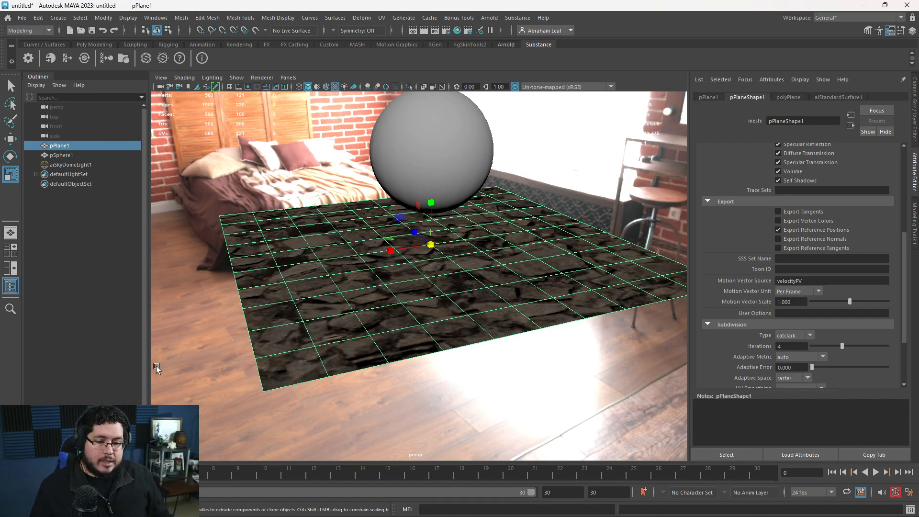
Rerun the Arnold render of the subdivided stone plane and inspect its displacement up close.
key("alt+Tab")
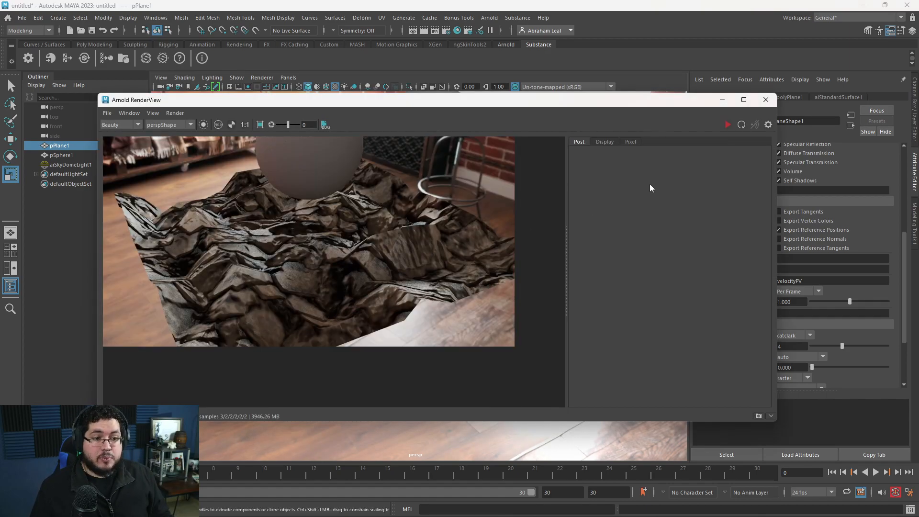
left_click(730, 127)
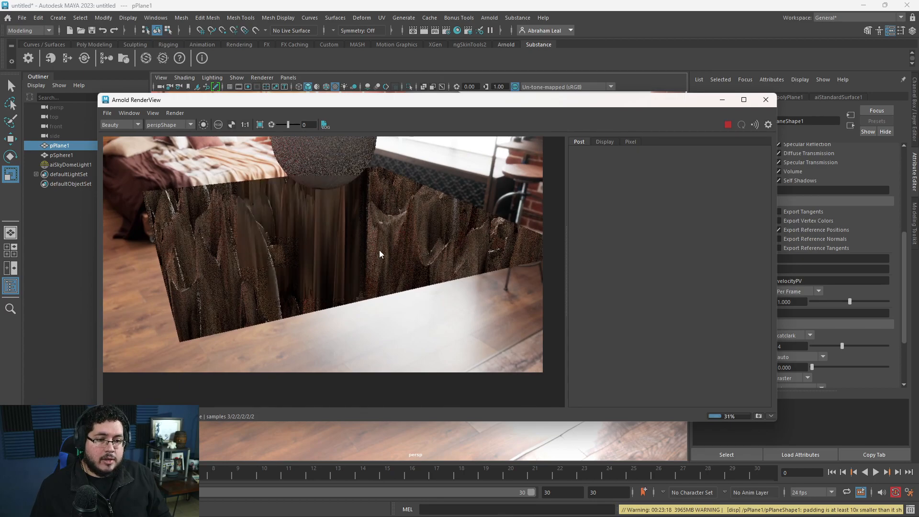
scroll(348, 250, "up", 3)
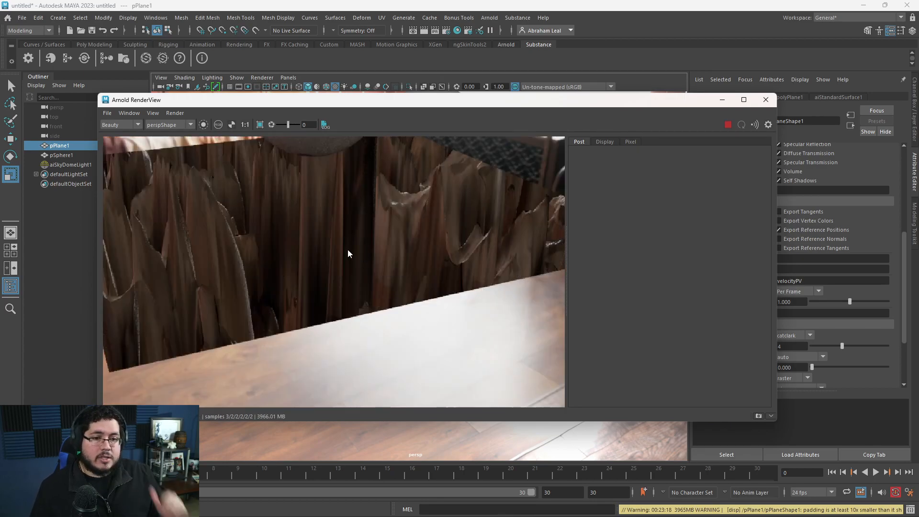
scroll(347, 249, "down", 3)
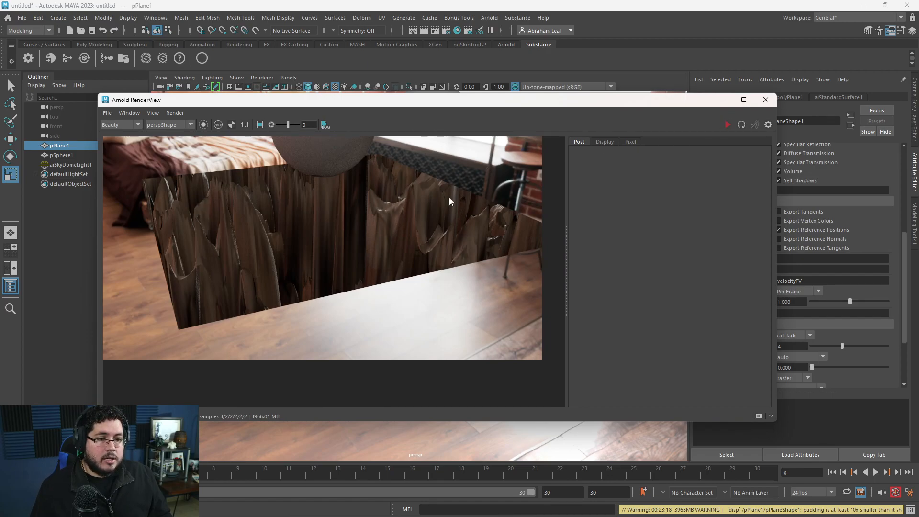
scroll(449, 196, "down", 2)
scroll(420, 196, "up", 1)
left_click(722, 100)
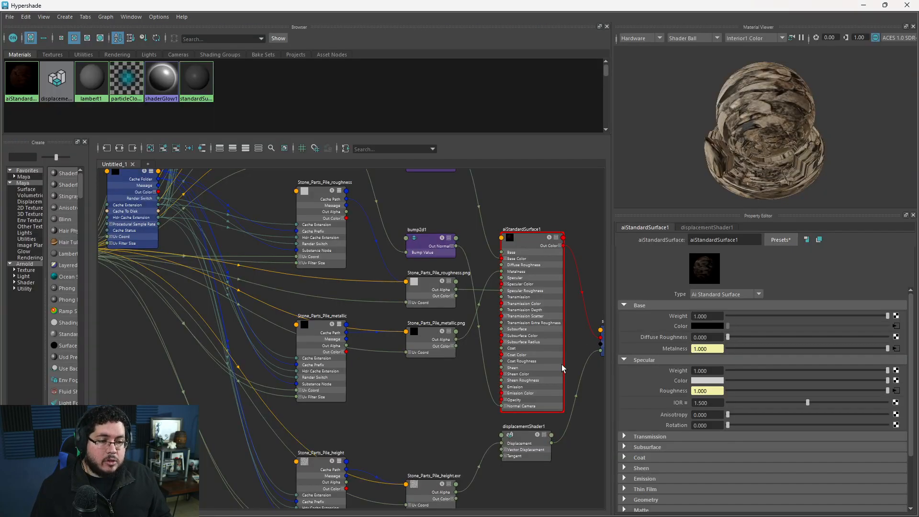
Set the displacement shader's Scale to 0.1 in the stone material's Hypershade network.
scroll(433, 409, "down", 5)
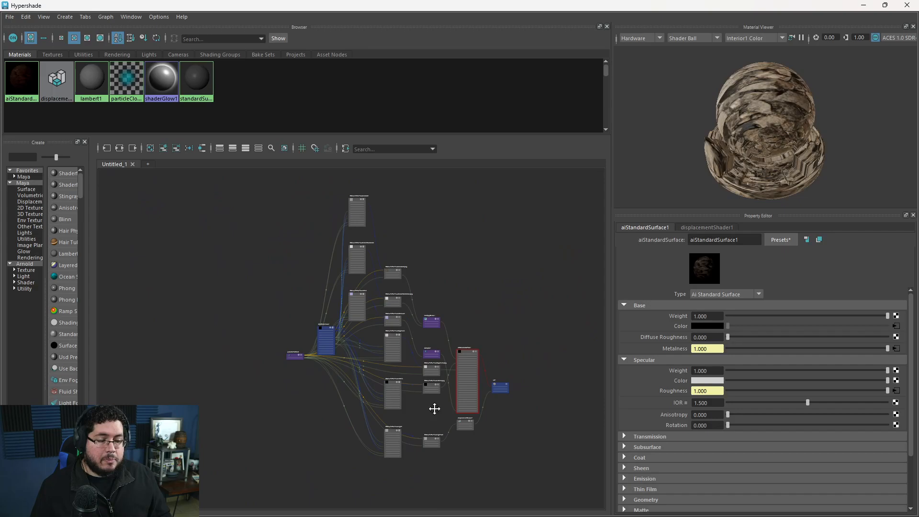
middle_click_drag(433, 408, 401, 306, "alt")
scroll(402, 306, "up", 5)
left_click(490, 383)
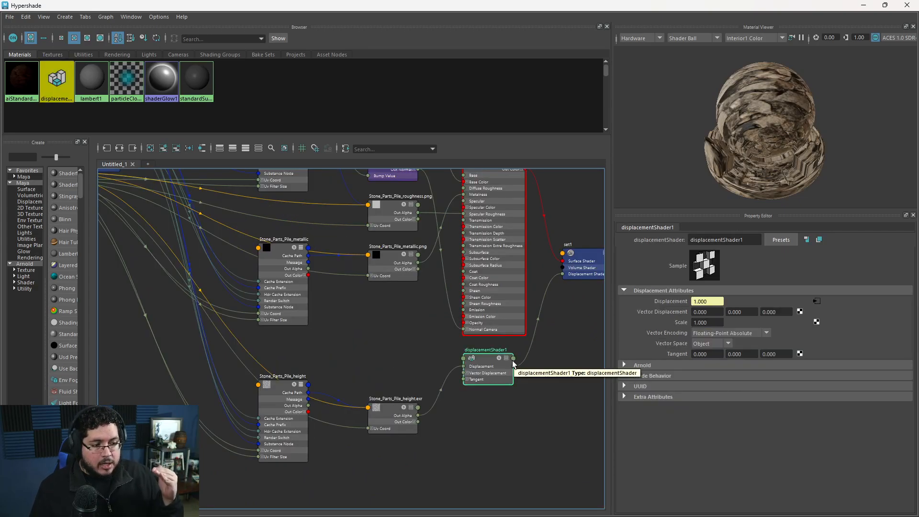
scroll(379, 359, "down", 2)
scroll(417, 368, "up", 2)
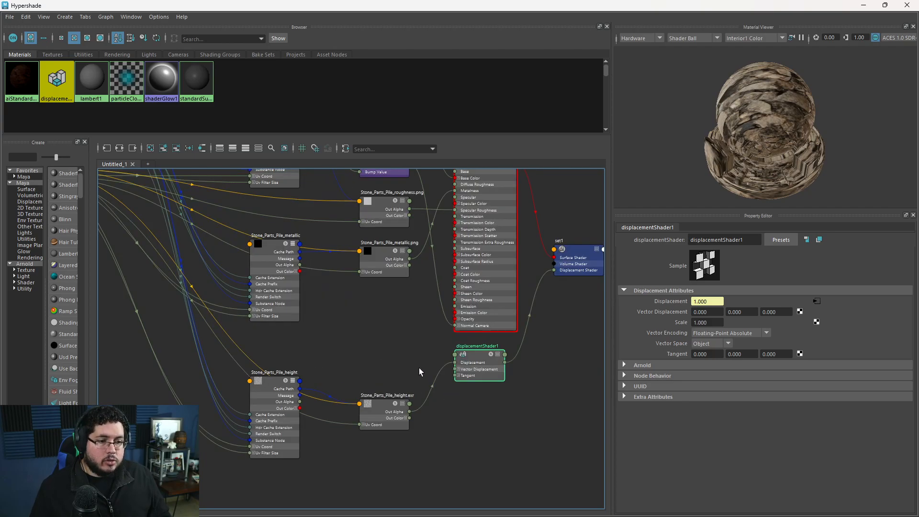
left_click(712, 322)
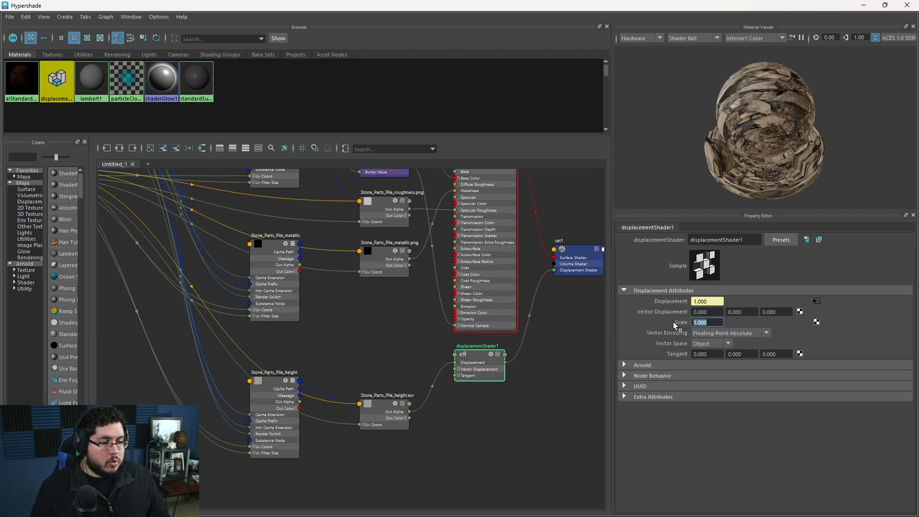
type("0.1")
key("Return")
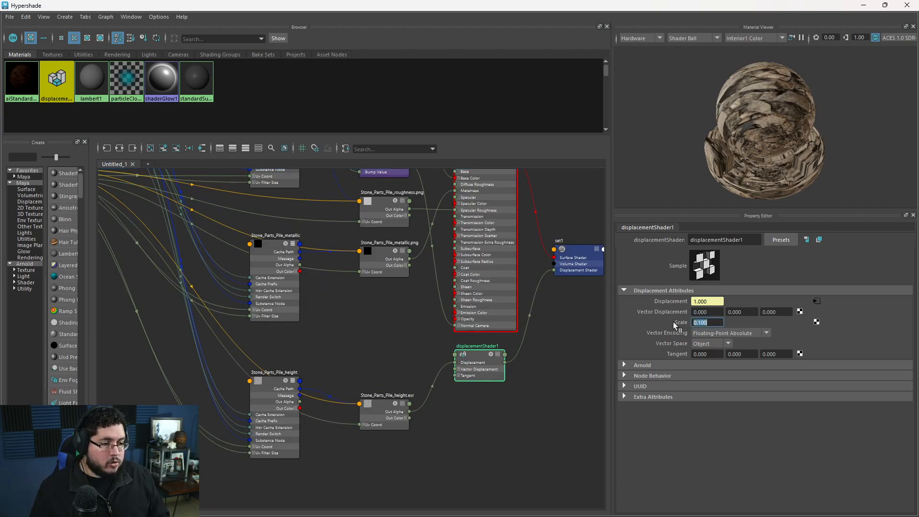
Minimize the Hypershade, open the Arnold RenderView and check how strongly the stone plane is displaced.
left_click(862, 6)
key("alt+Tab")
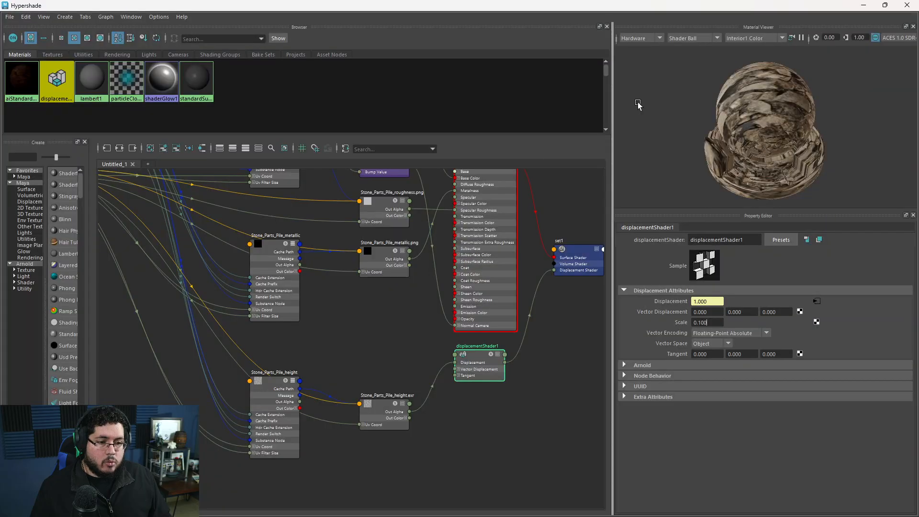
left_click(862, 6)
left_click(484, 19)
left_click(494, 38)
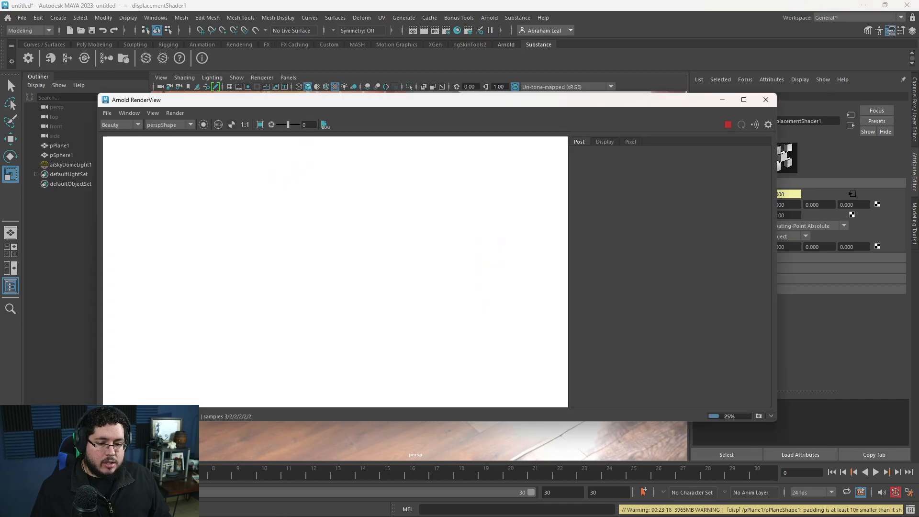
scroll(332, 278, "up", 2)
scroll(331, 278, "down", 1)
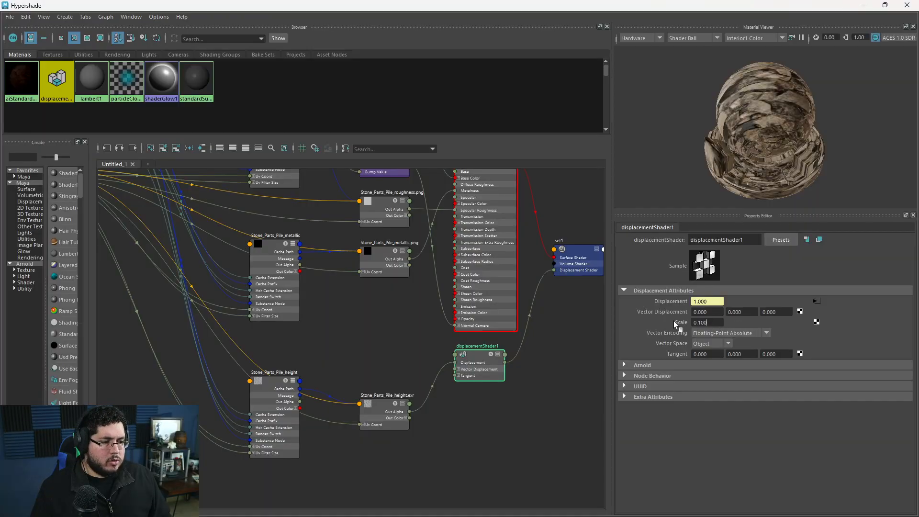
Lower the displacement shader's Scale to 0.01.
left_click_drag(711, 322, 665, 321)
type(".01")
key("Return")
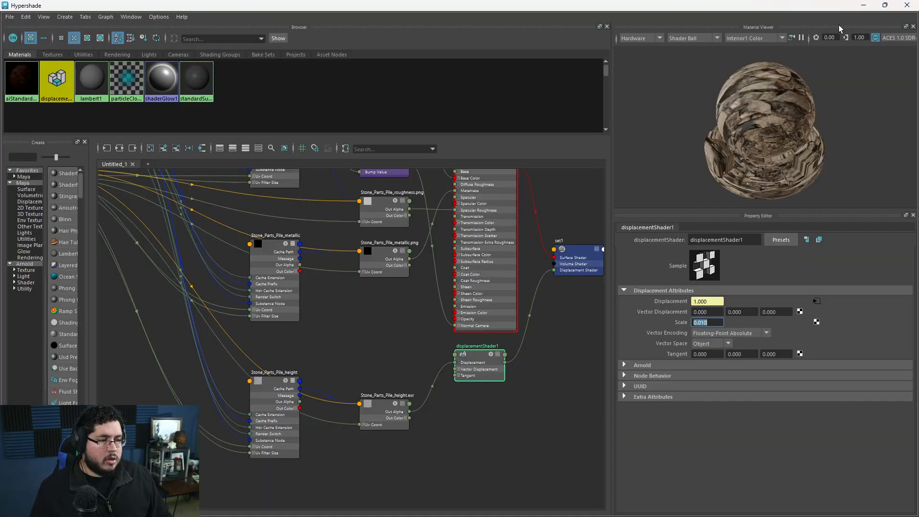
Render the plane with the reduced displacement scale and inspect the stones up close in the Arnold RenderView.
left_click(864, 5)
left_click(728, 125)
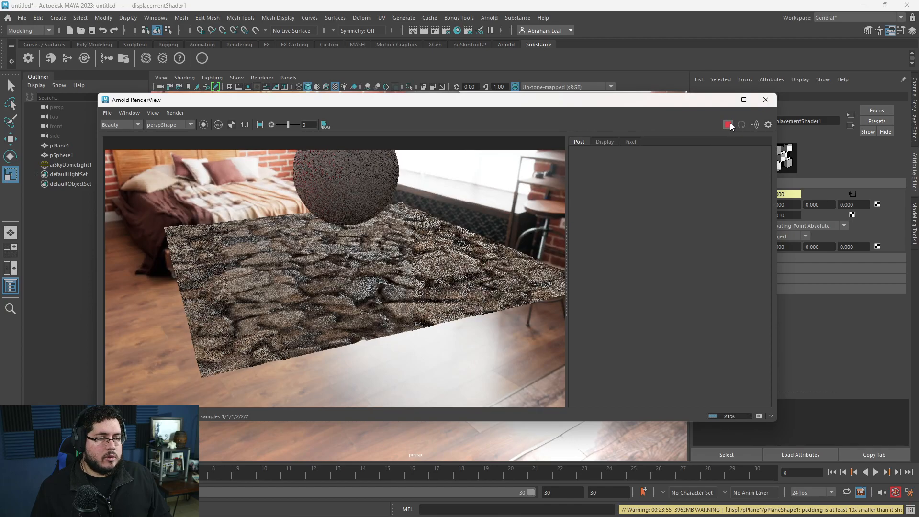
scroll(389, 299, "up", 2)
scroll(388, 299, "up", 2)
scroll(389, 299, "down", 4)
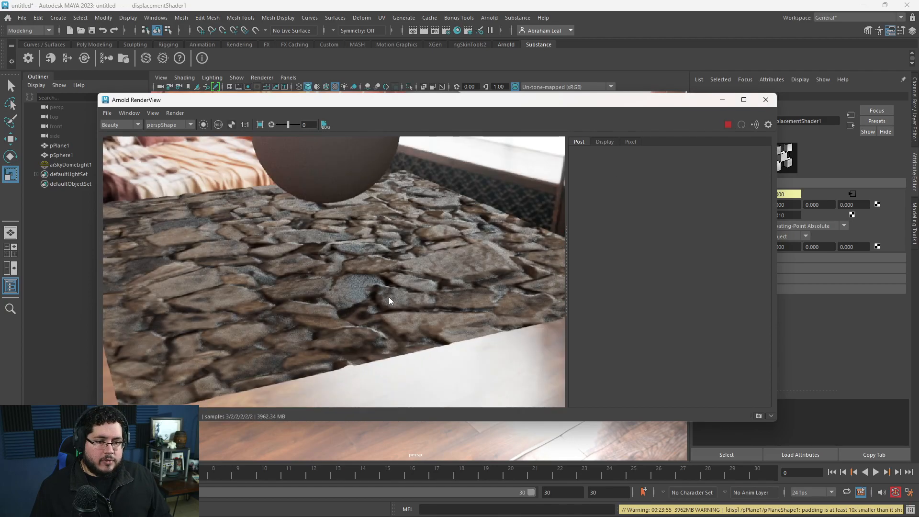
scroll(389, 301, "up", 2)
scroll(388, 301, "down", 2)
left_click(722, 100)
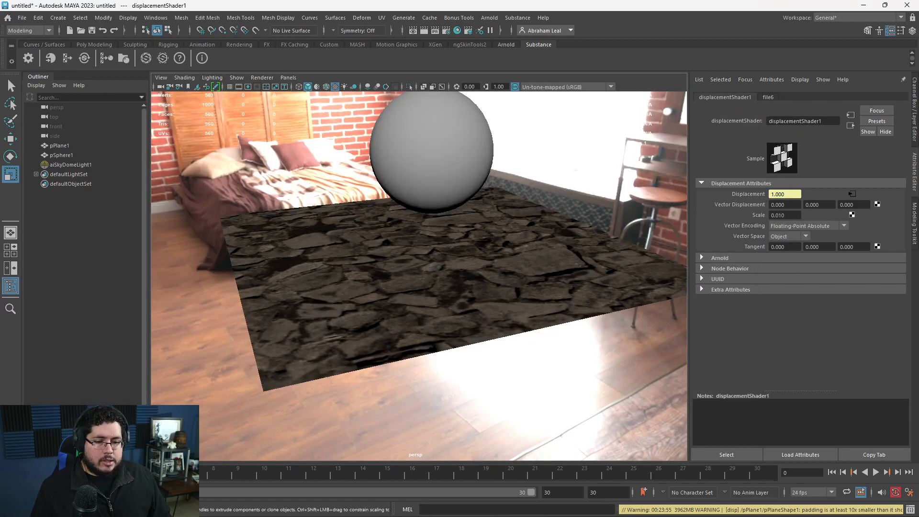
Set the Substance node's output width to 2048 with the ratio locked, and minimize the Hypershade.
key("alt+Tab")
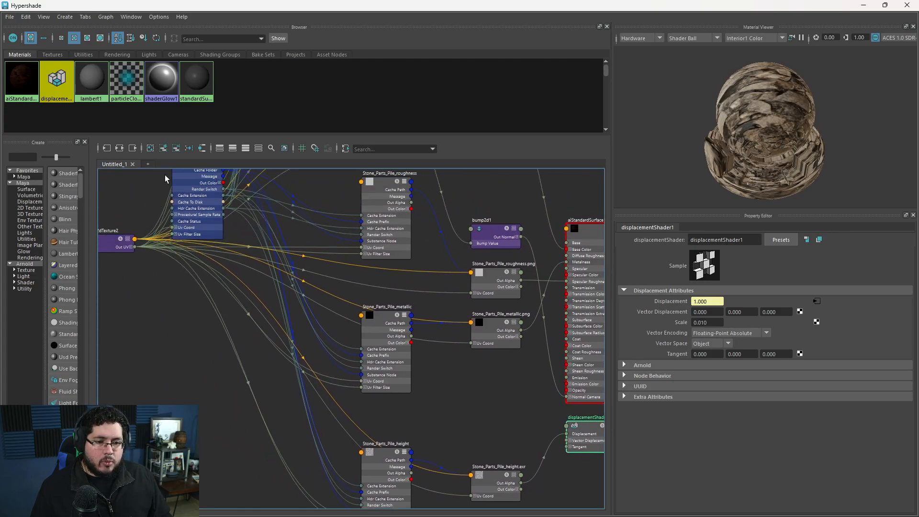
left_click(194, 191)
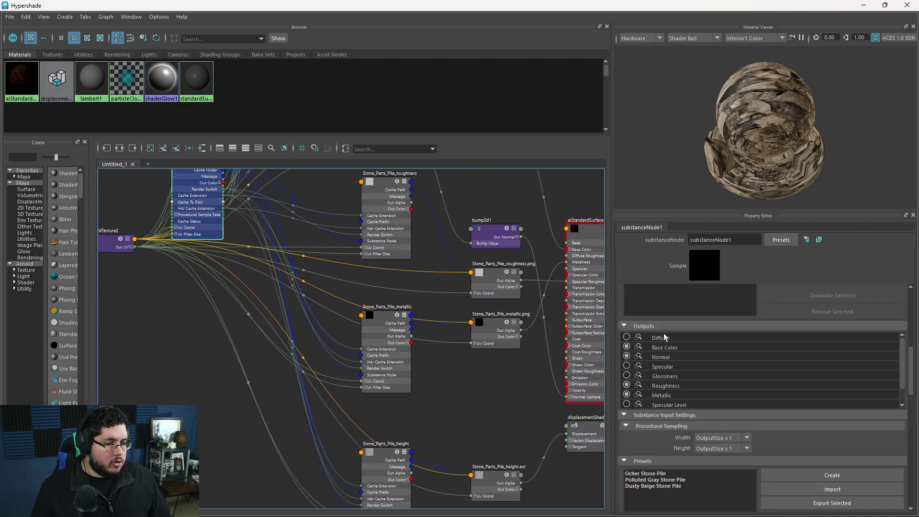
scroll(681, 311, "up", 5)
left_click(694, 303)
left_click(706, 371)
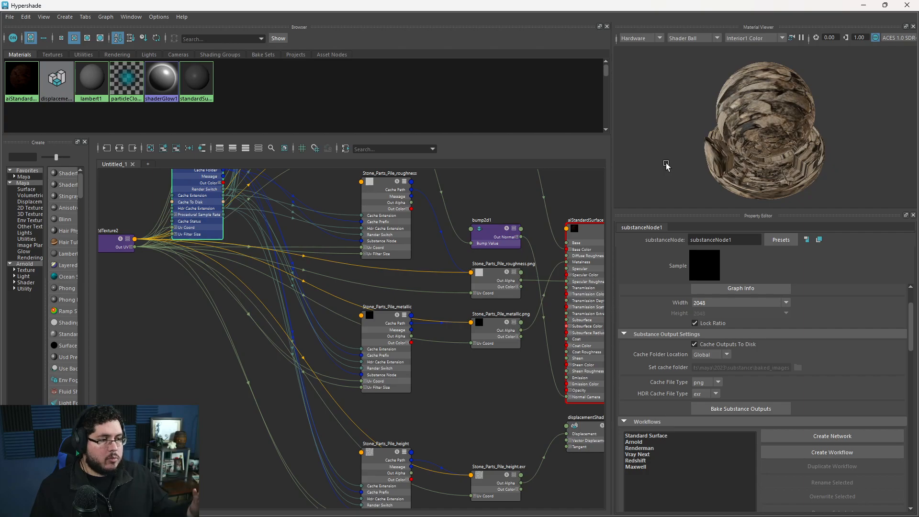
left_click(863, 5)
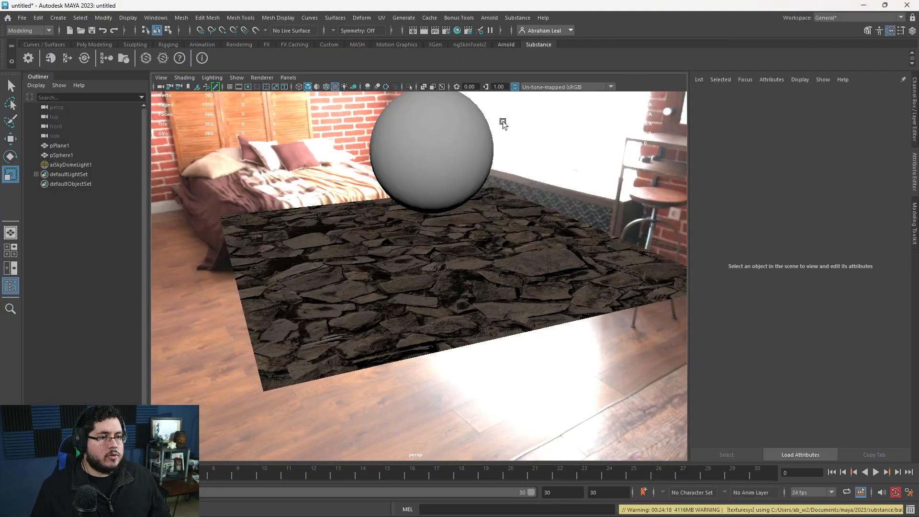
Render the scene with the higher-resolution stone textures and inspect the plane's surface detail.
left_click(52, 510)
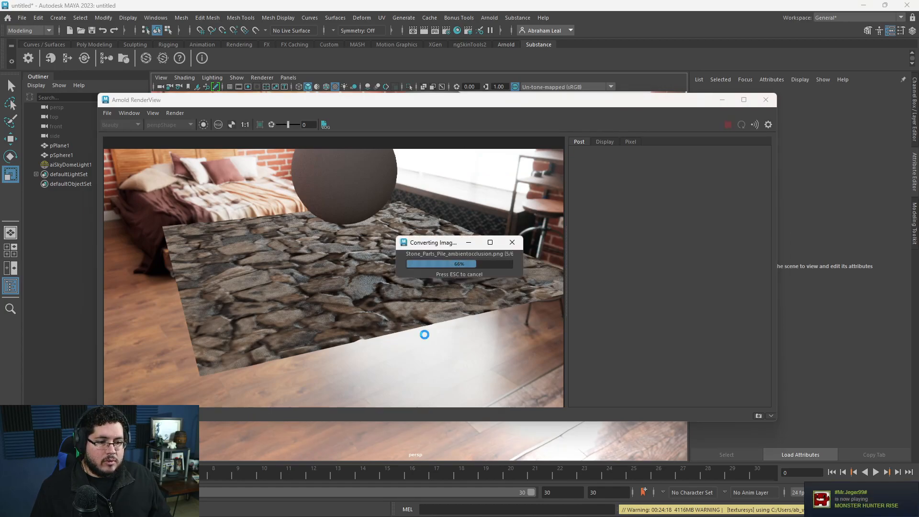
scroll(426, 297, "up", 3)
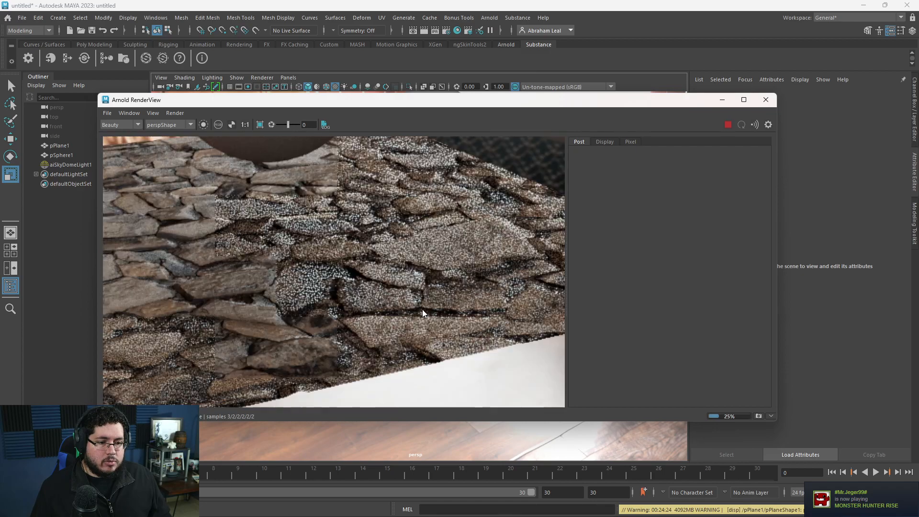
scroll(326, 294, "up", 2)
scroll(360, 252, "down", 5)
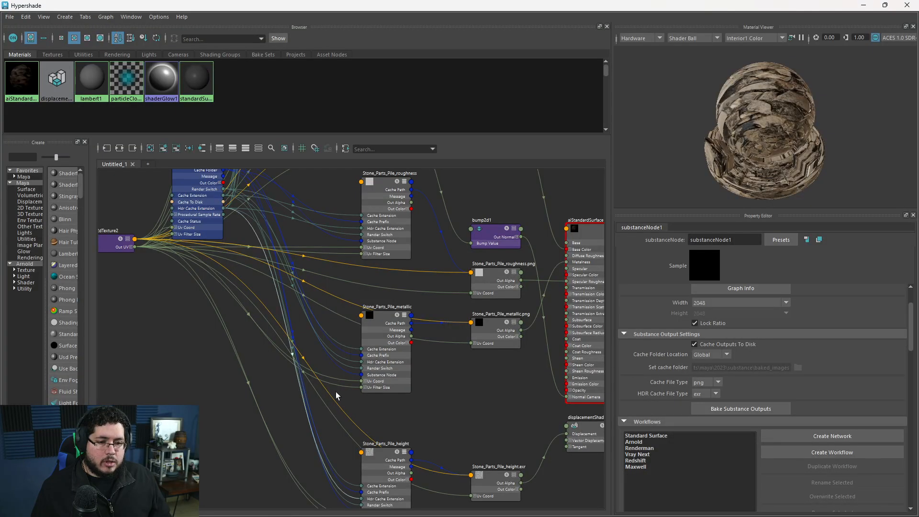
Set the displacement shader's Scale to 0.05 and minimize the Hypershade.
scroll(335, 391, "up", 3)
left_click(499, 385)
left_click_drag(718, 322, 687, 323)
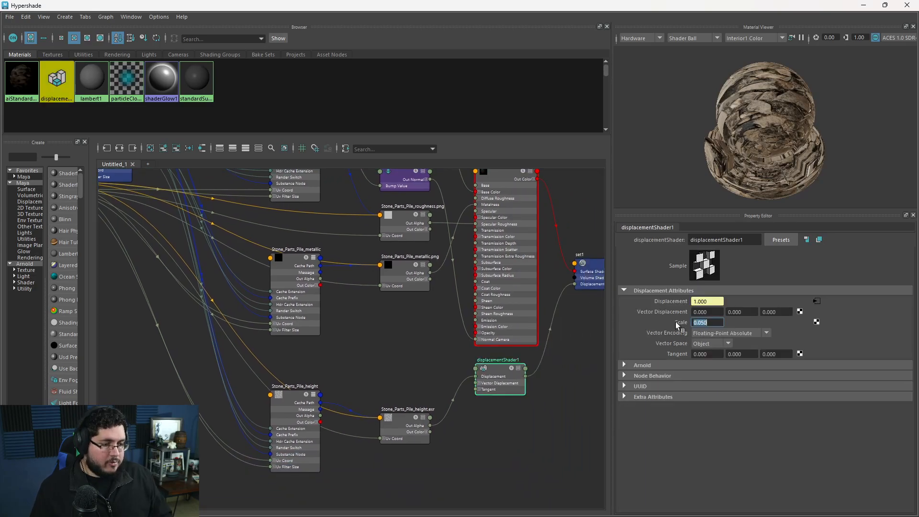
left_click(864, 5)
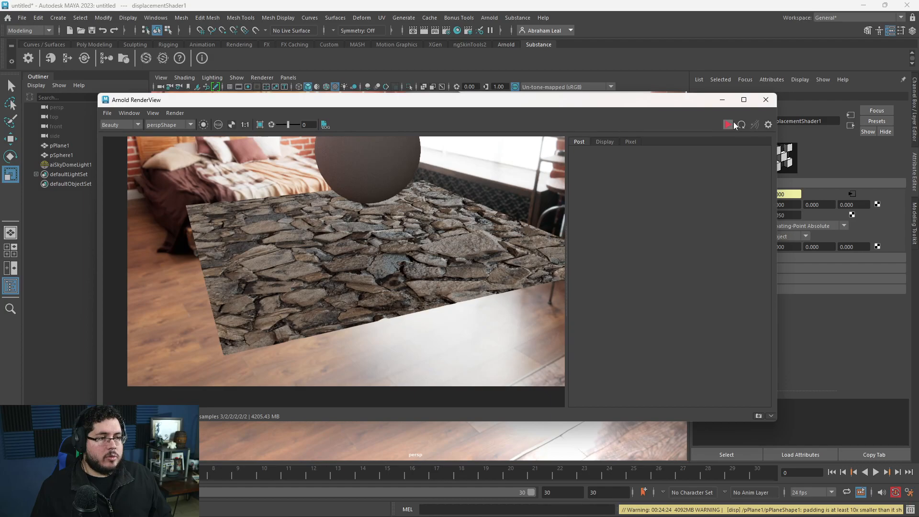
Examine the relief of the displaced stones in the updated Arnold render, both close up and from farther out.
scroll(380, 302, "up", 5)
scroll(393, 288, "down", 5)
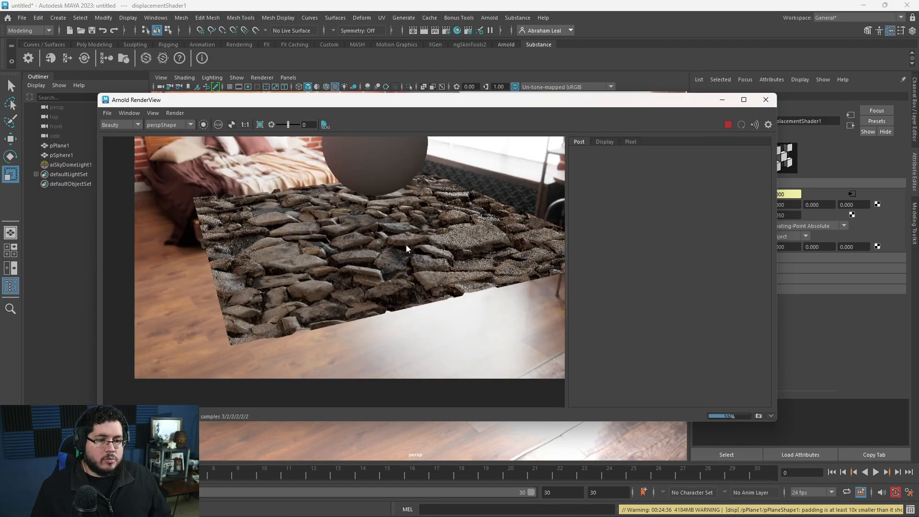
scroll(406, 245, "up", 4)
scroll(406, 245, "down", 4)
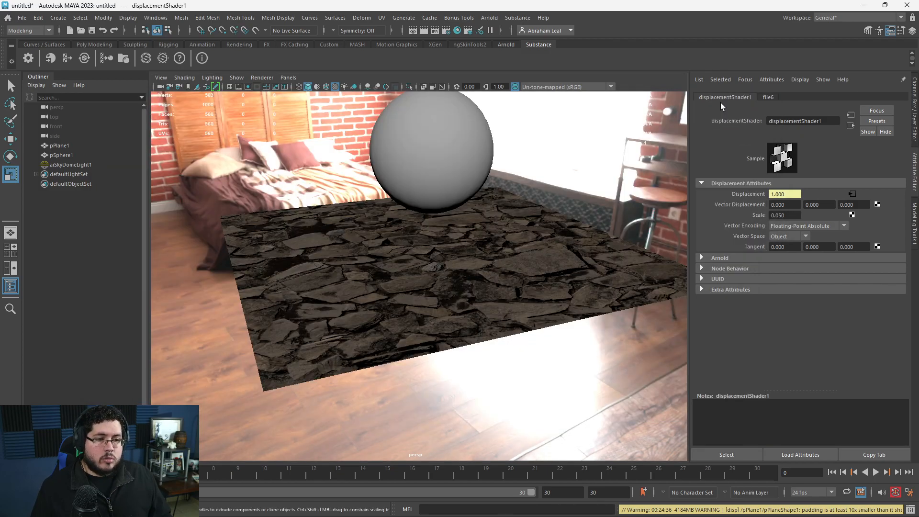
left_click(722, 99)
Render the stone plane from a low angle and then edge-on to examine its displacement height.
left_click_drag(431, 254, 456, 281, "alt")
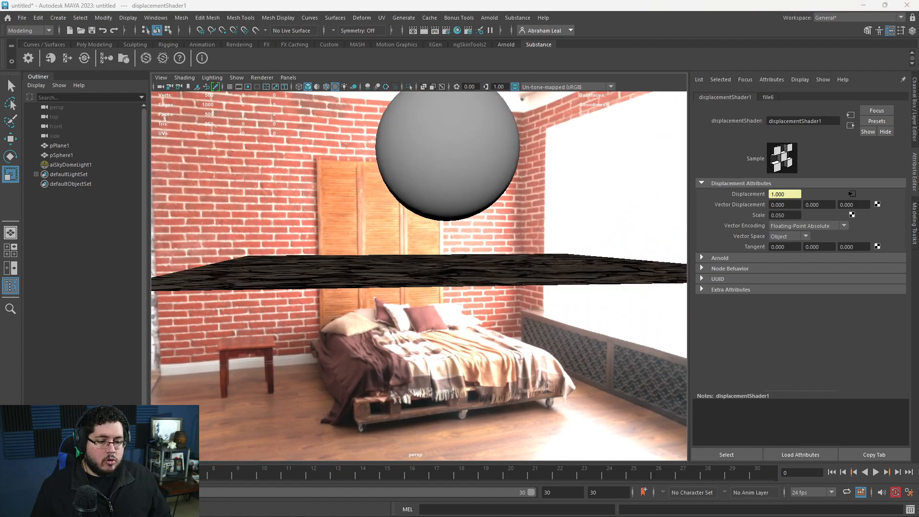
key("alt+Tab")
left_click(730, 126)
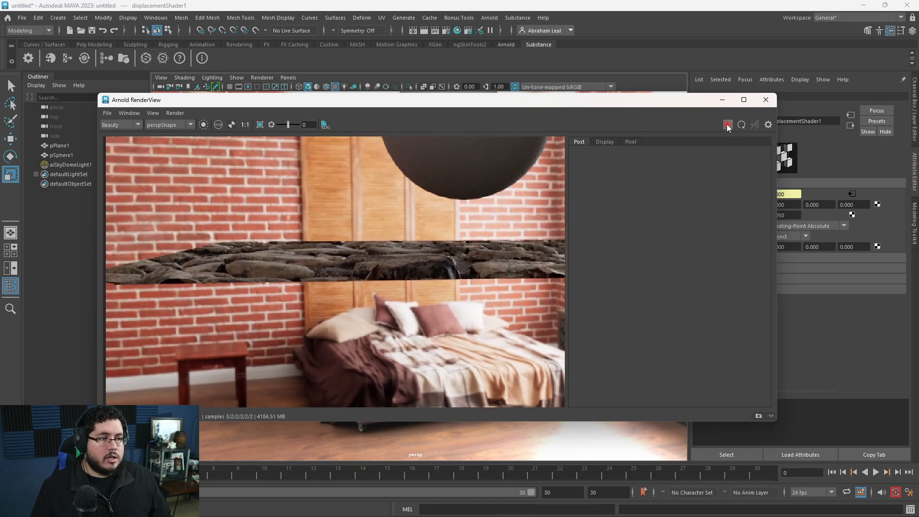
left_click(723, 99)
left_click_drag(576, 199, 484, 263, "alt")
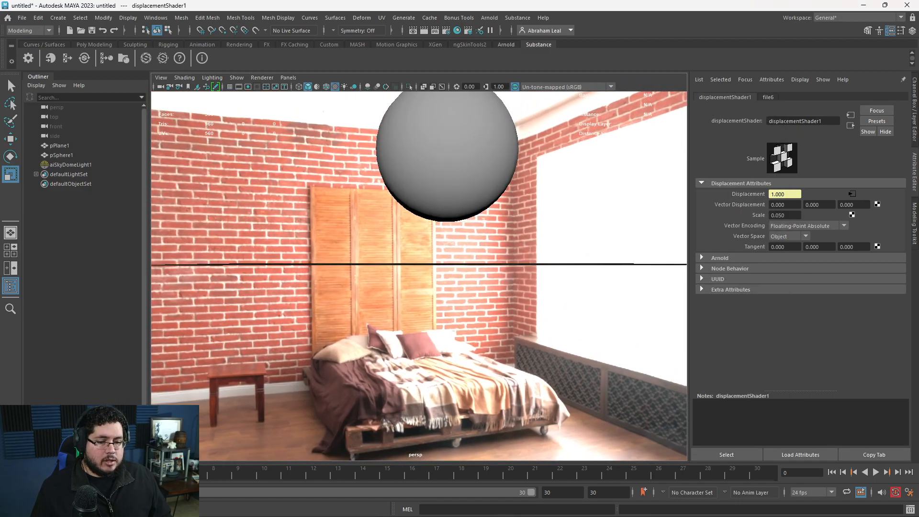
key("alt+Tab")
left_click(730, 126)
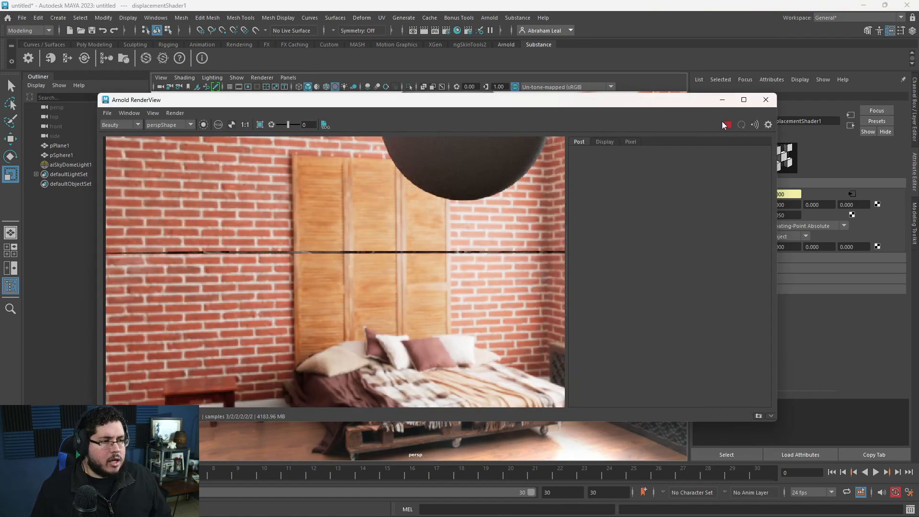
left_click(722, 99)
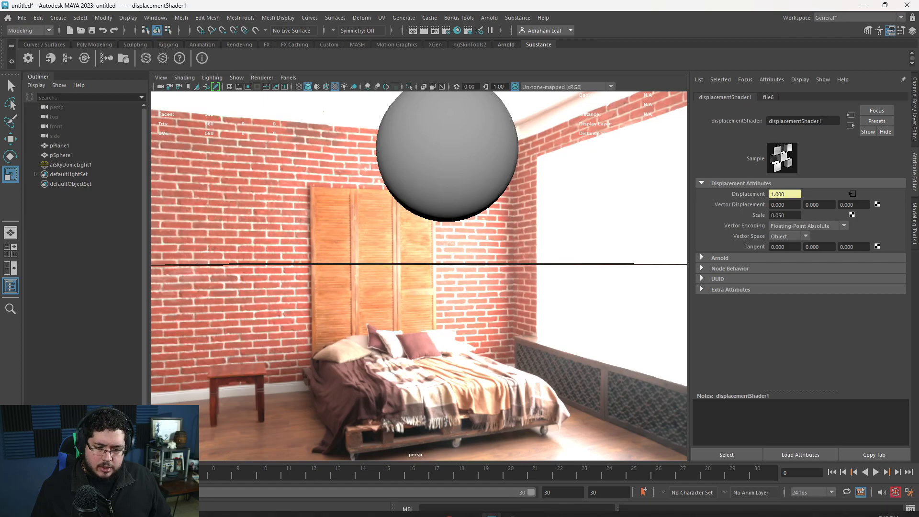
Examine the Stone Parts Pile Substance node's resolution and output settings in the Hypershade.
key("alt+Tab")
key("alt+Tab")
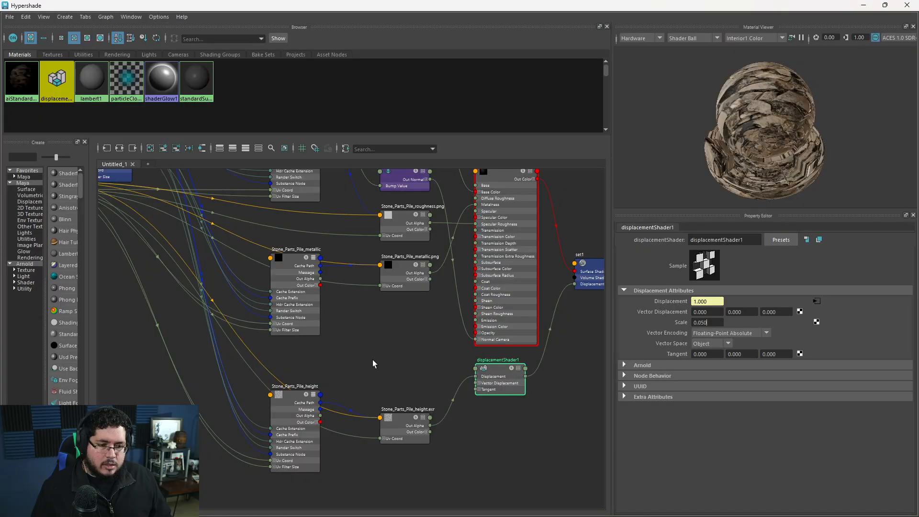
middle_click_drag(358, 334, 361, 375, "alt")
scroll(316, 359, "down", 4)
middle_click_drag(297, 357, 398, 412, "alt")
scroll(383, 402, "up", 6)
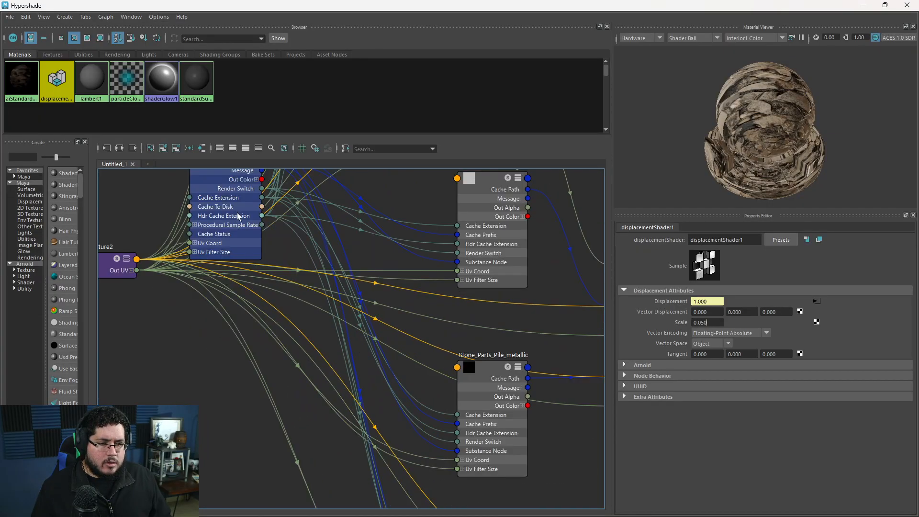
left_click(238, 215)
scroll(713, 369, "up", 2)
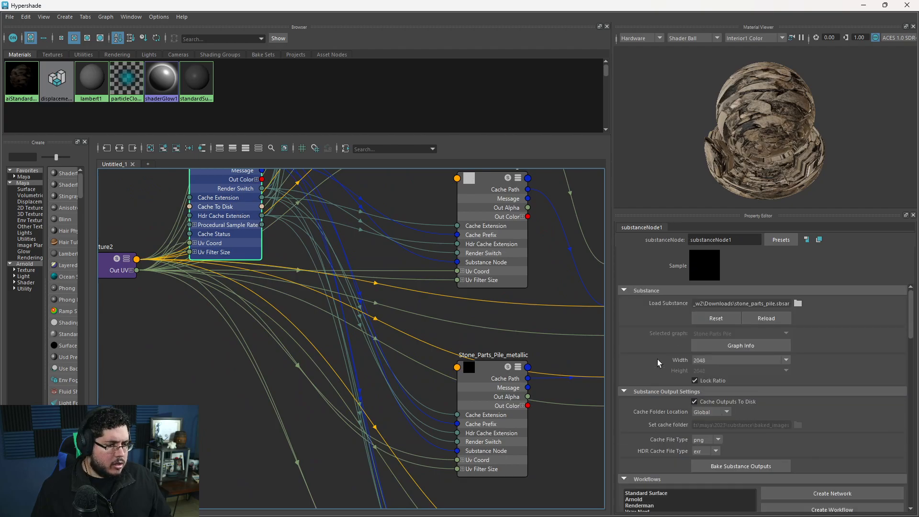
scroll(471, 331, "down", 3)
scroll(437, 308, "down", 3)
scroll(523, 431, "up", 4)
Increase the displacement shader's Scale, minimize the Hypershade and re-render the stone plane edge-on.
left_click(472, 375)
key("Return")
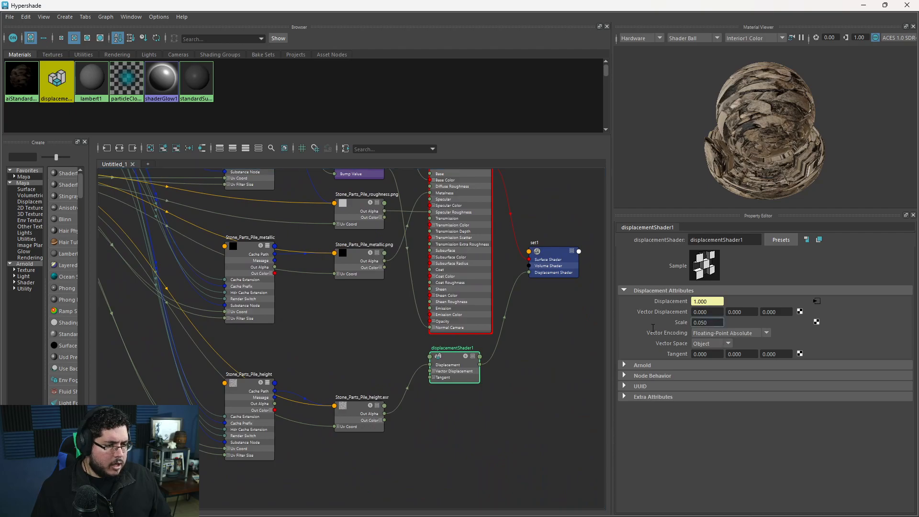
left_click(864, 5)
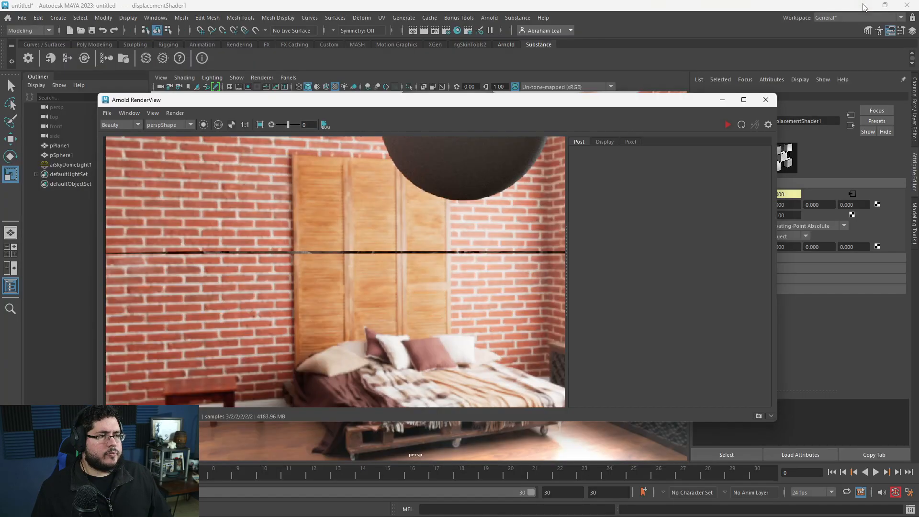
left_click(727, 125)
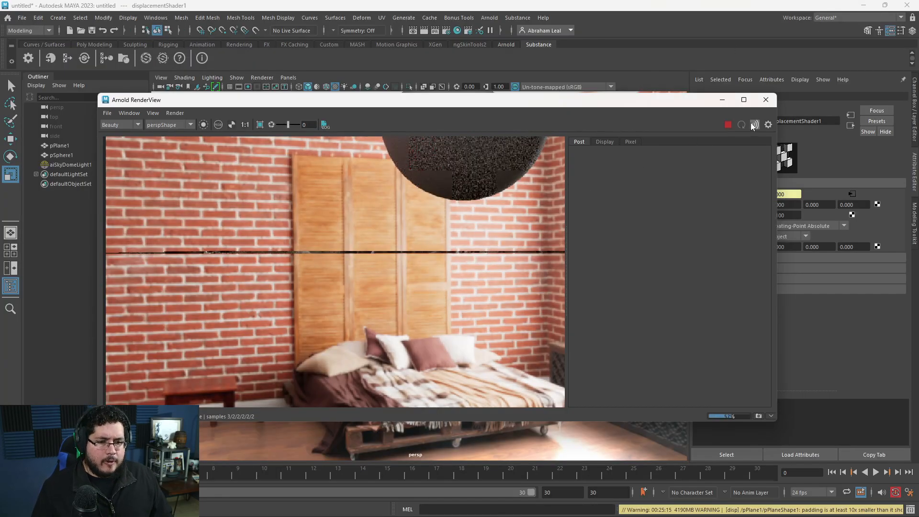
Select the stone plane and set its Arnold subdivision UV Smoothing to smooth.
left_click(766, 100)
left_click_drag(615, 163, 442, 290, "alt")
left_click(442, 290)
left_click_drag(526, 321, 642, 305, "alt")
scroll(641, 305, "down", 3)
scroll(795, 352, "down", 3)
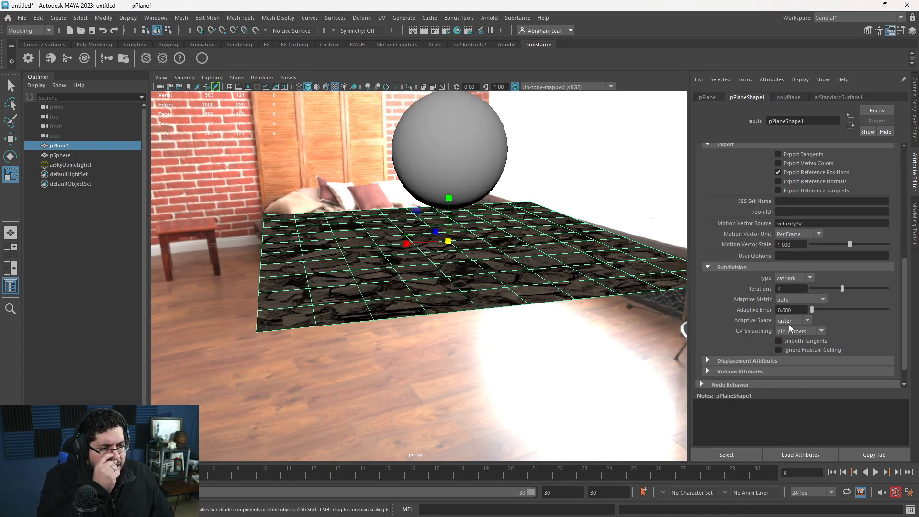
left_click(790, 332)
left_click(790, 370)
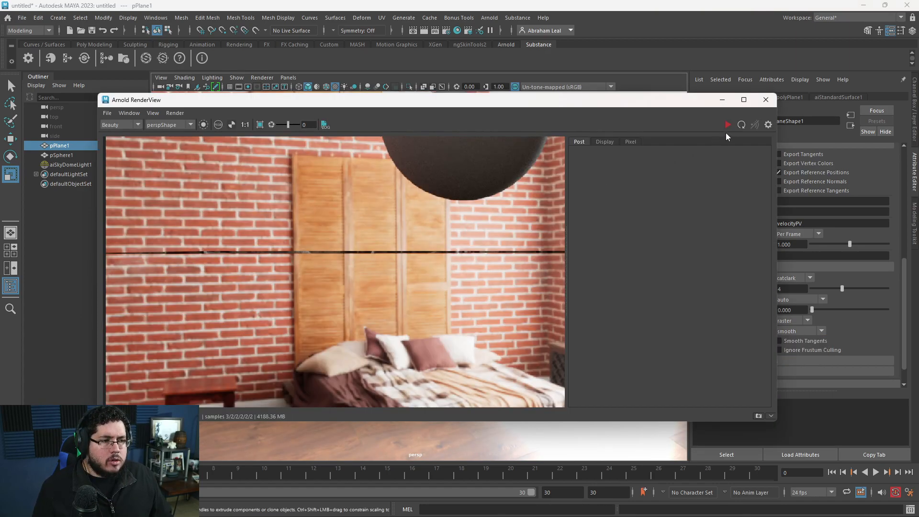
Render the displaced stone plane from an oblique angle and then edge-on to examine its height.
left_click(728, 125)
middle_click_drag(455, 286, 401, 279)
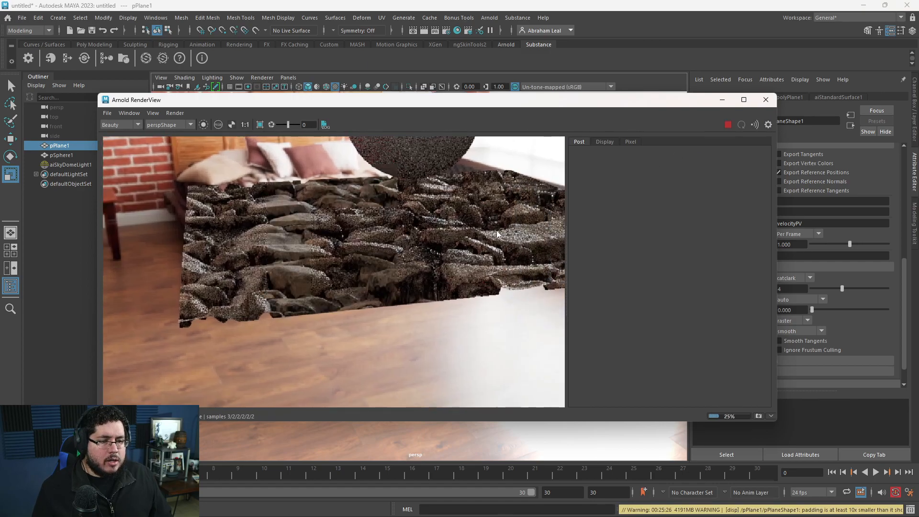
left_click(726, 126)
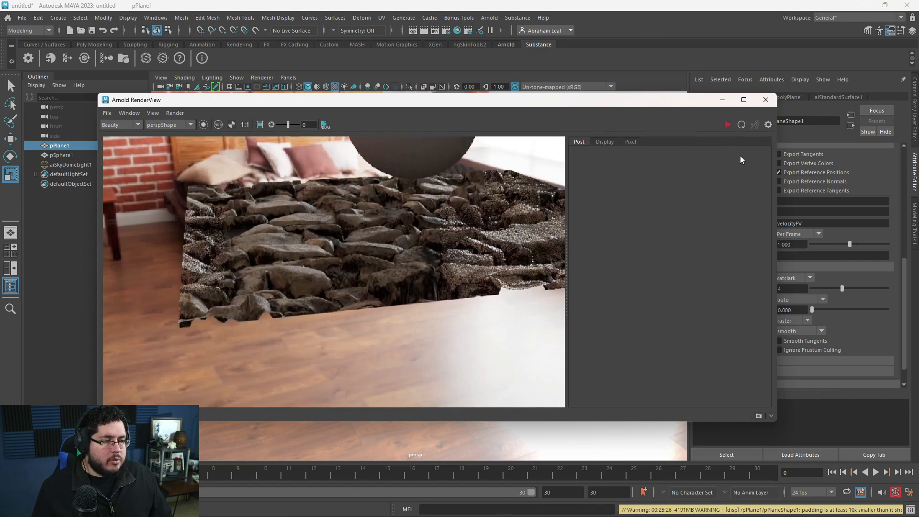
left_click(723, 100)
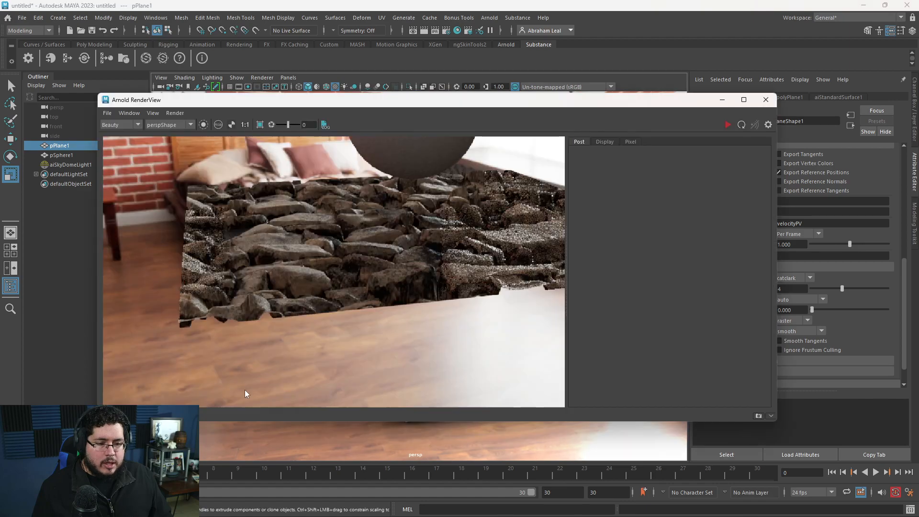
left_click(728, 125)
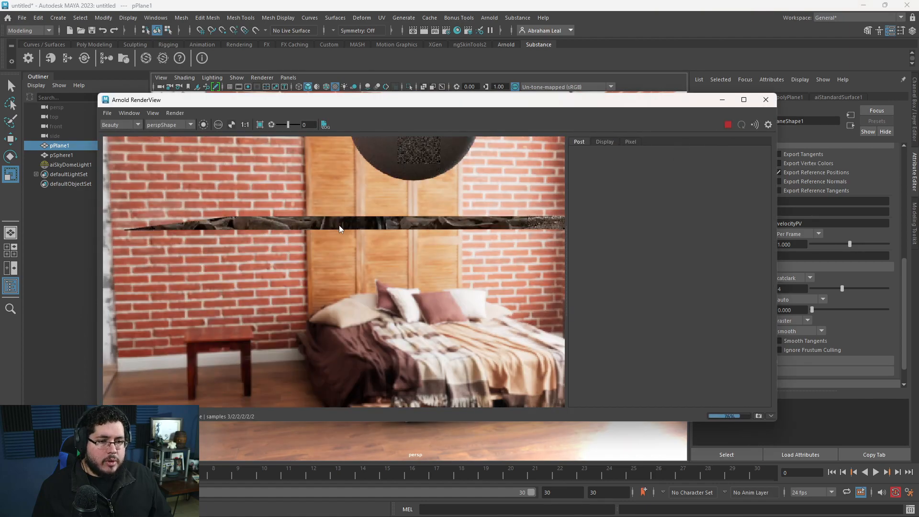
left_click(728, 125)
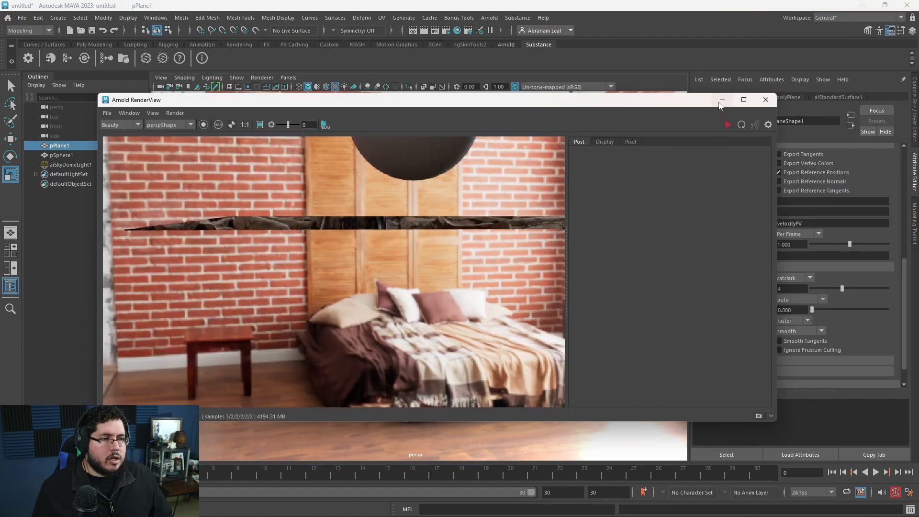
Render the stones from a higher viewpoint, examine them close up and farther out, and minimize the render window.
left_click(722, 101)
left_click_drag(564, 201, 472, 268, "alt")
left_click(43, 509)
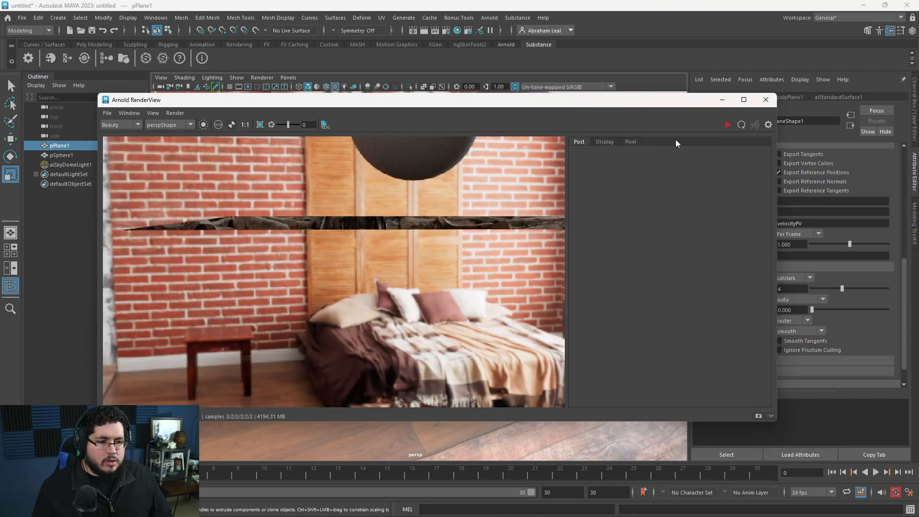
left_click(727, 125)
scroll(419, 309, "up", 2)
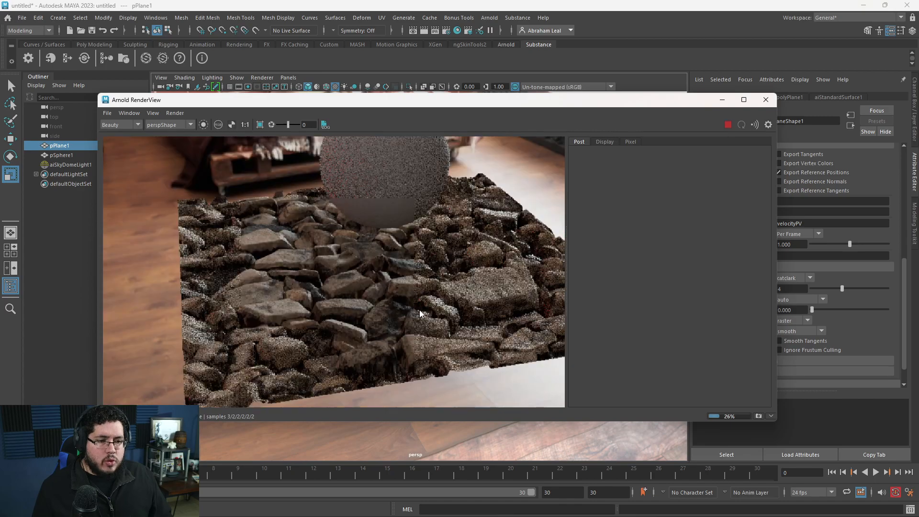
scroll(419, 314, "down", 4)
scroll(414, 292, "up", 5)
scroll(412, 278, "down", 1)
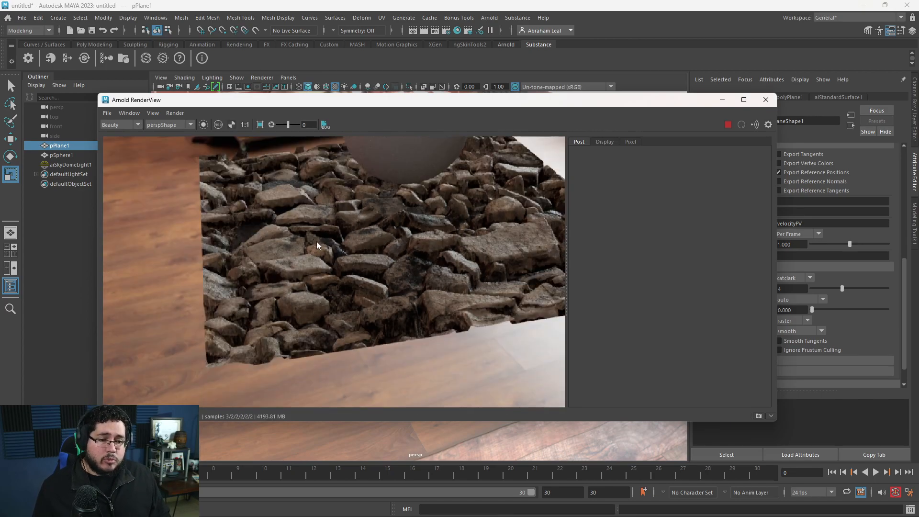
left_click(722, 99)
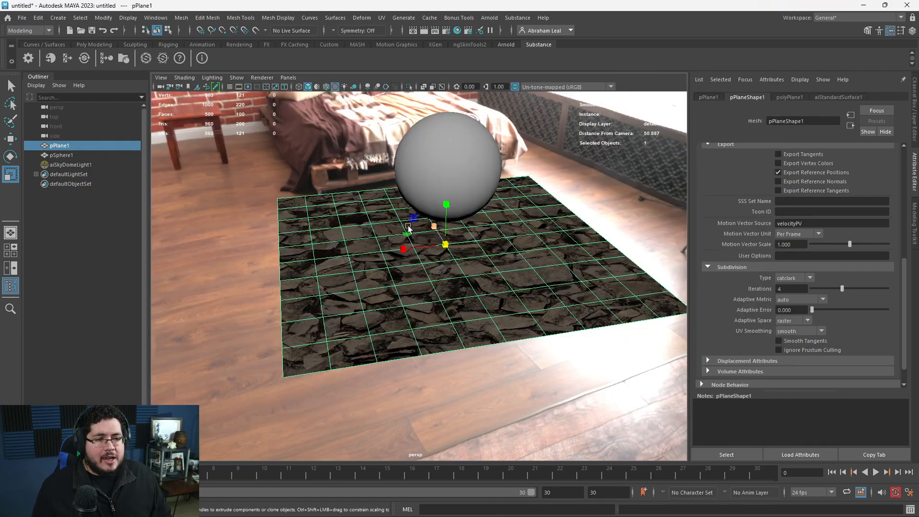
left_click(214, 208)
left_click(94, 44)
left_click(112, 58)
left_click_drag(453, 246, 584, 248)
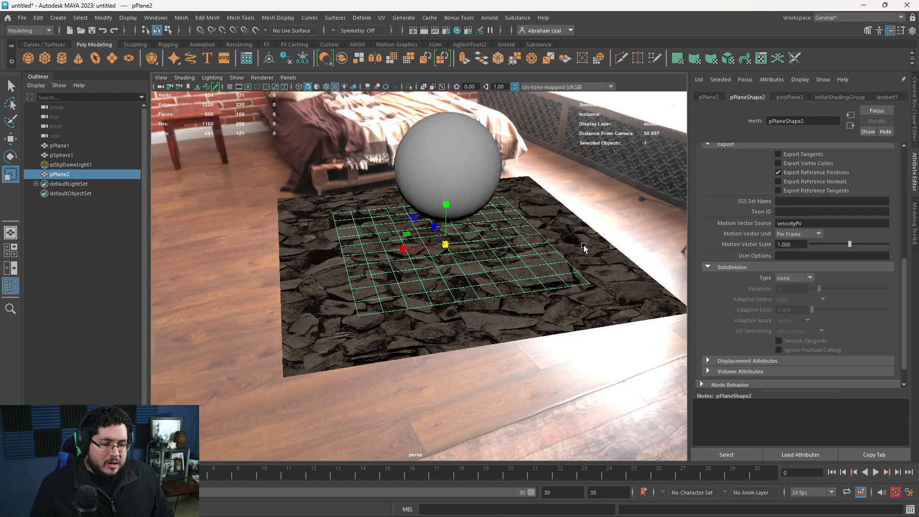
key("Delete")
Create a polygon disc at the center of the stone plane and scale it up to cover the middle of the stones.
left_click(129, 58)
left_click_drag(445, 245, 599, 245)
key("w")
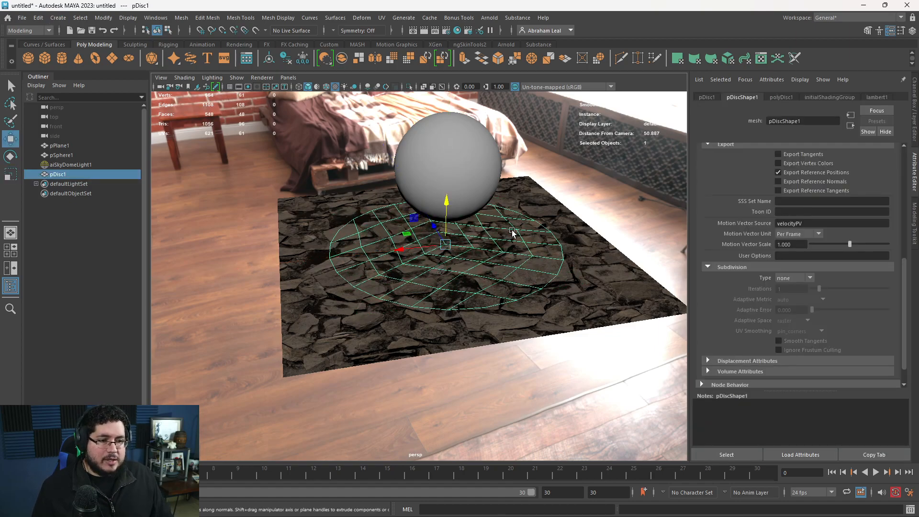
Isolate the disc in the viewport and assign it a new aiStandardSurface material.
left_click(409, 87)
right_click_drag(410, 261, 410, 477)
left_click(331, 252)
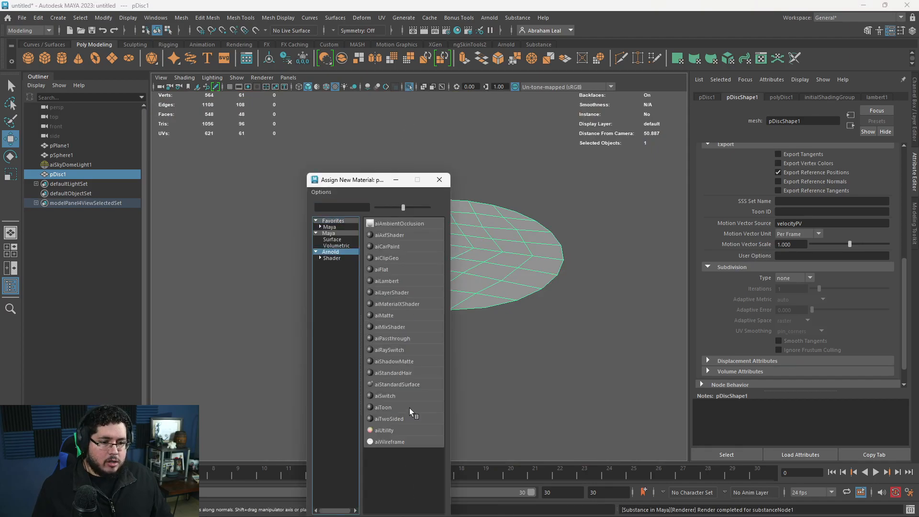
left_click(396, 385)
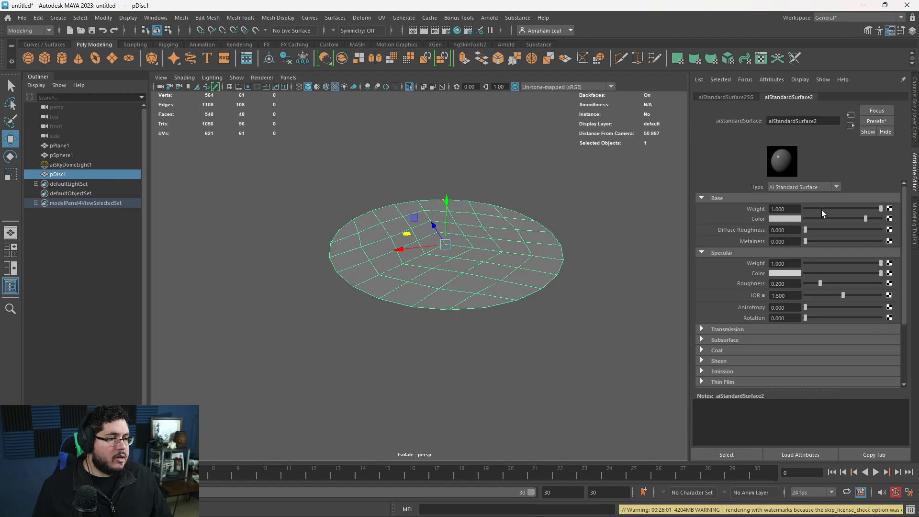
Set the disc material's Base Weight to 0 and its Transmission Weight to 1.
left_click_drag(821, 209, 796, 211)
left_click(733, 328)
left_click_drag(806, 340, 883, 340)
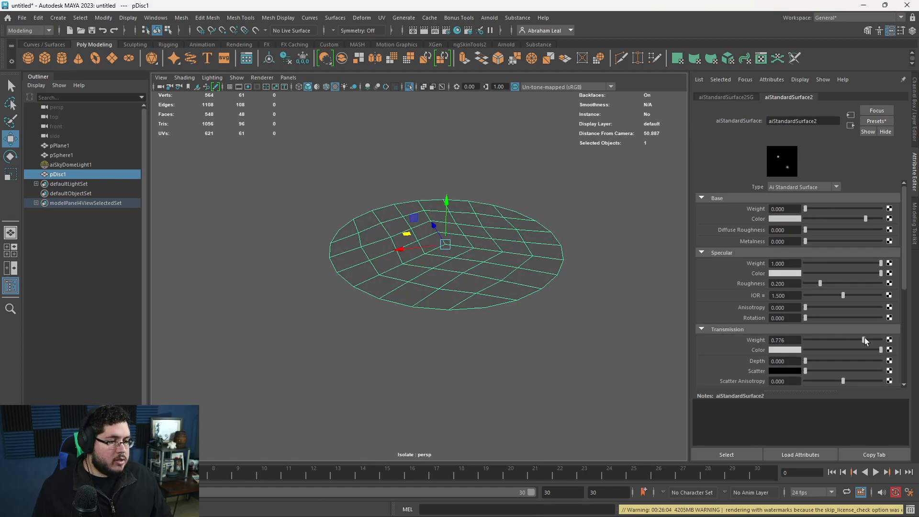
Render the transmissive disc among the stones and move the render window clear of the material attributes.
key("alt+Tab")
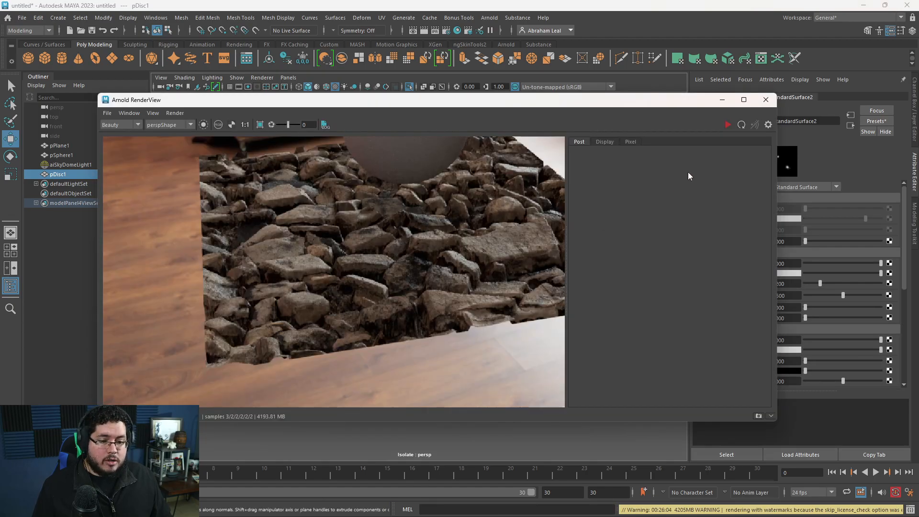
left_click(728, 125)
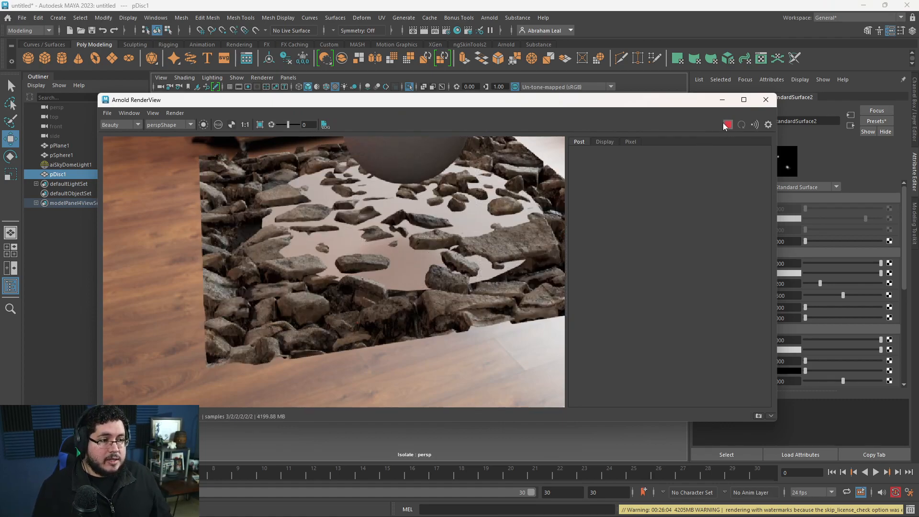
left_click_drag(685, 104, 578, 108)
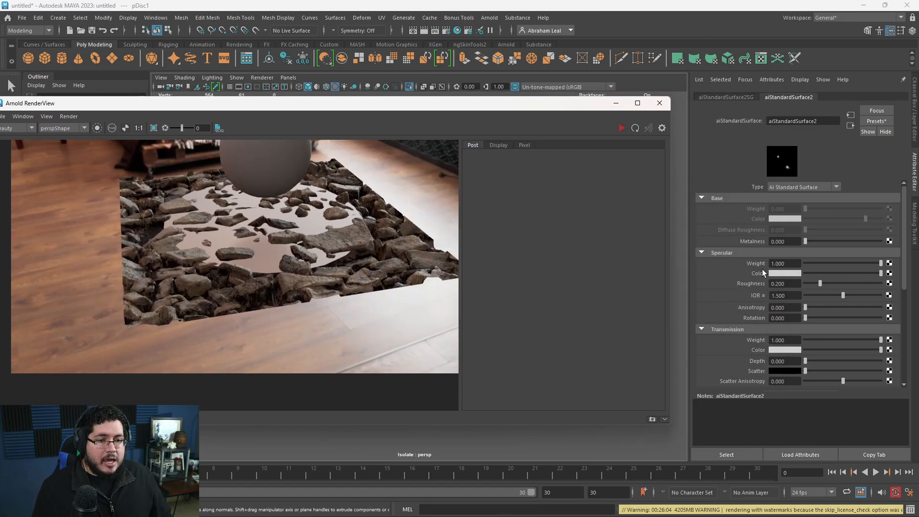
Set the disc material's Specular Roughness to 0 and re-render the scene.
left_click_drag(817, 280, 806, 282)
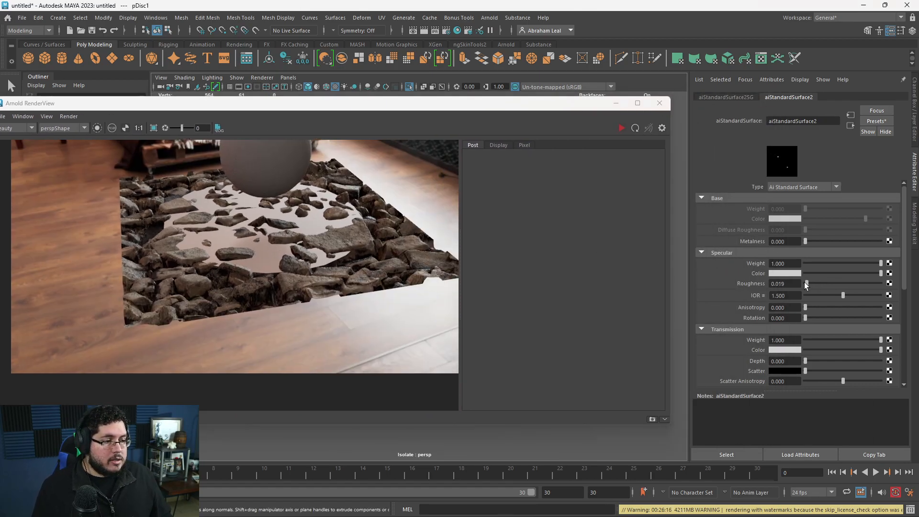
left_click(622, 128)
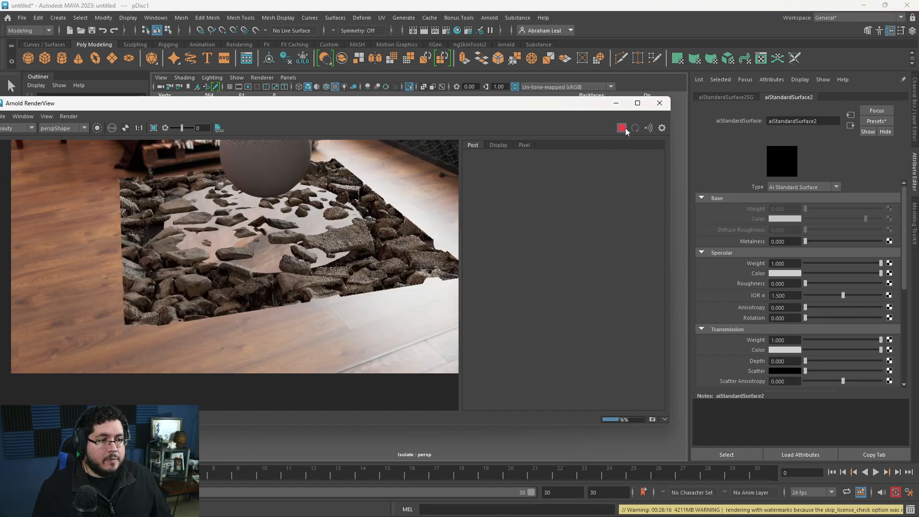
left_click(616, 103)
Turn off the disc's viewport isolation and render the water surface from a lower angle to inspect it.
left_click(410, 87)
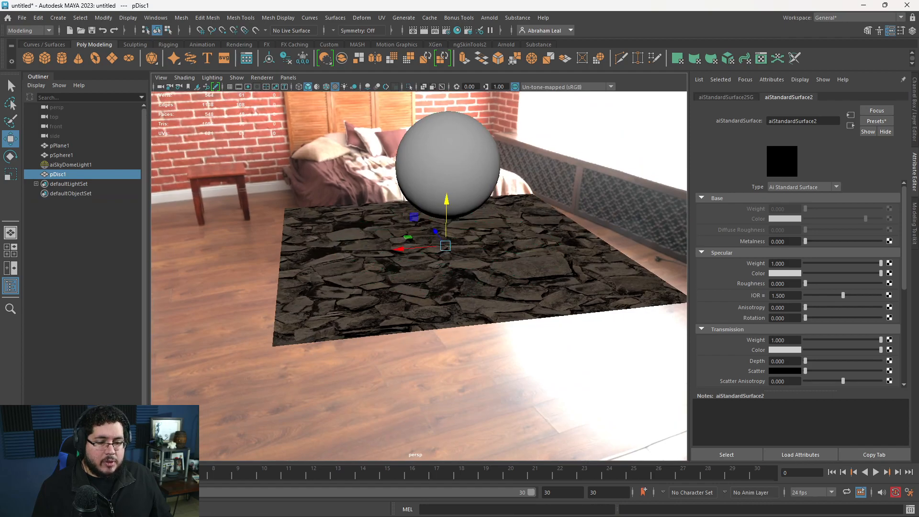
key("alt+Tab")
left_click(621, 129)
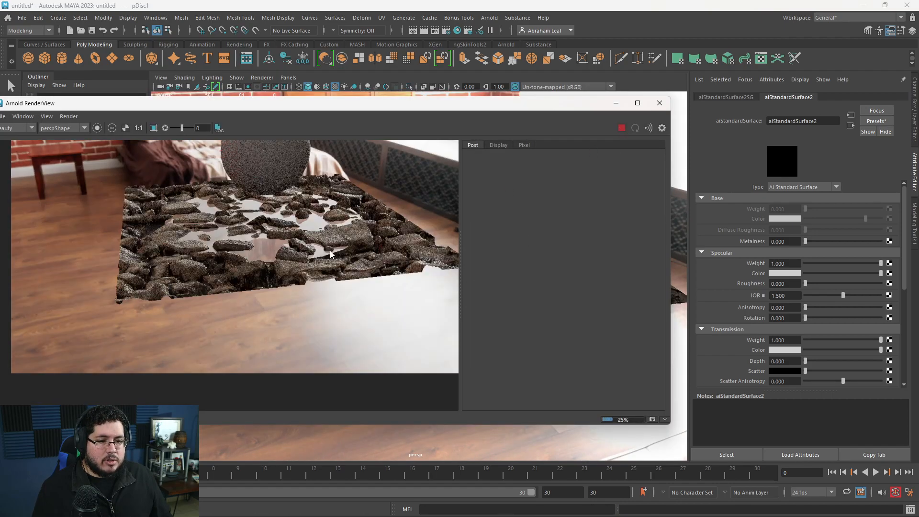
scroll(284, 265, "up", 4)
scroll(331, 223, "down", 5)
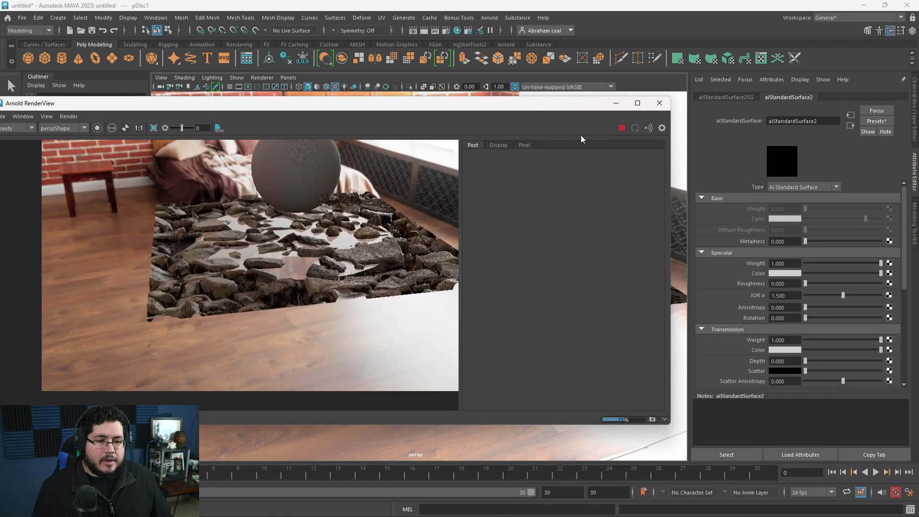
Scale the disc up uniformly until it extends past the sides of the stone plane.
key("alt+Tab")
key("r")
left_click_drag(443, 249, 601, 259)
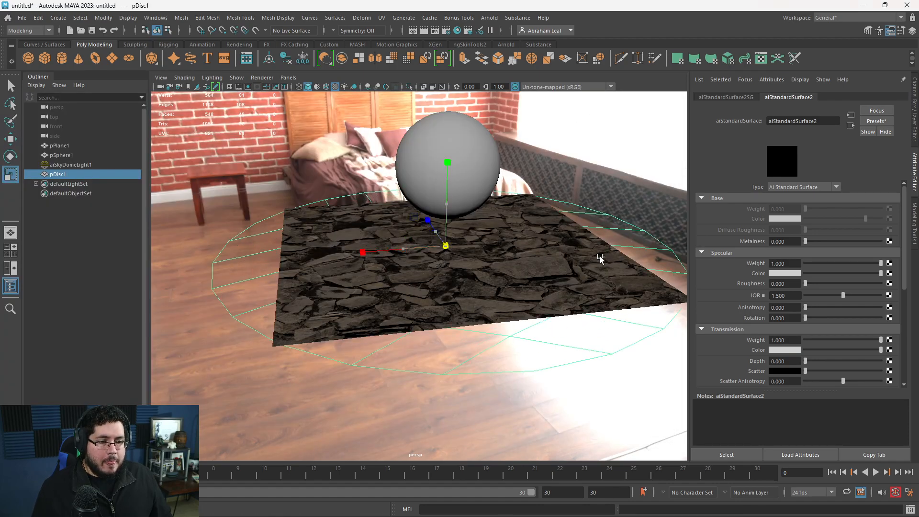
left_click_drag(444, 253, 325, 274)
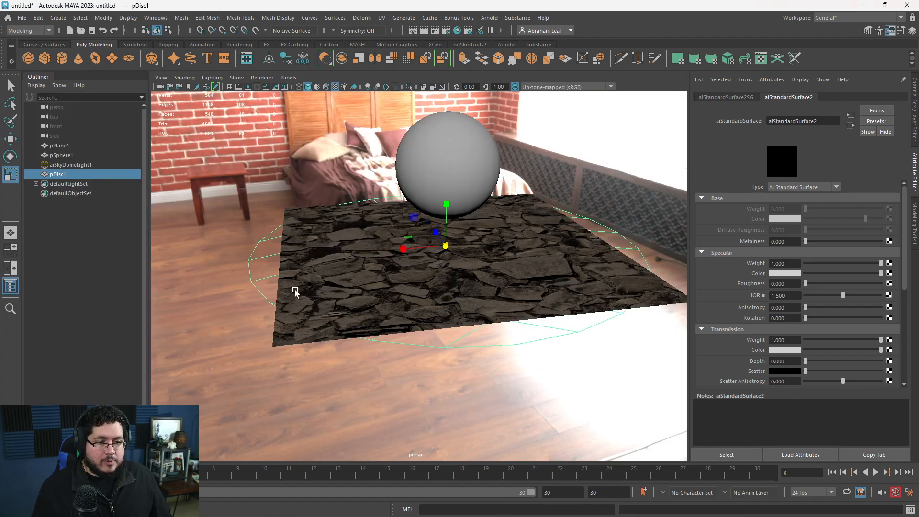
Render the enlarged water disc and examine the stones emerging from it, close up and farther out.
key("alt+Tab")
left_click(622, 127)
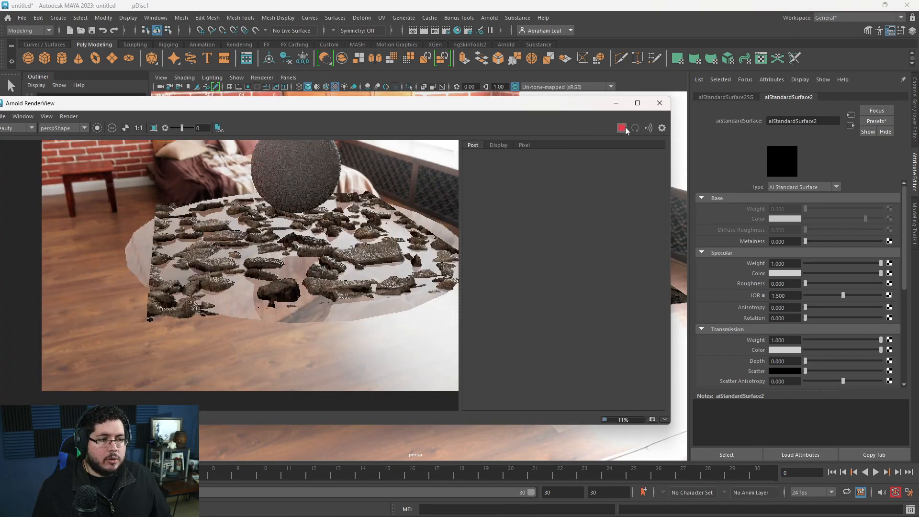
scroll(306, 259, "up", 3)
scroll(225, 263, "down", 3)
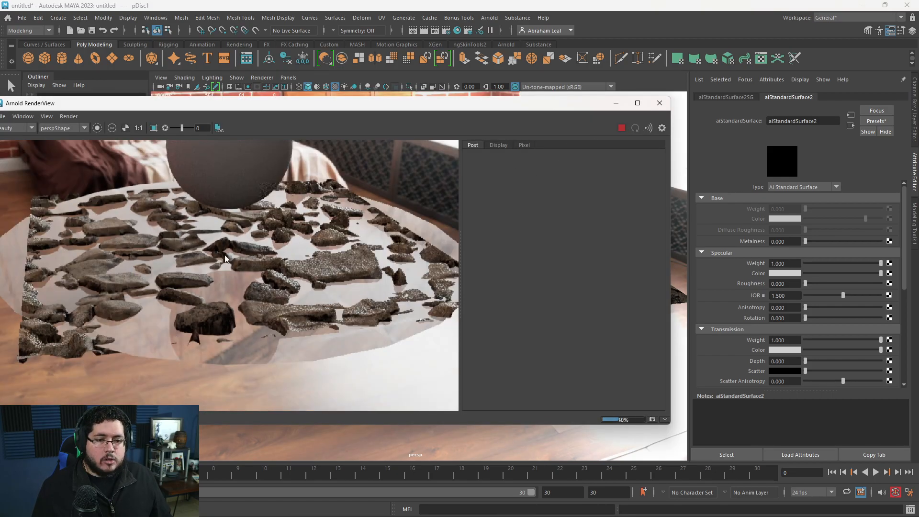
scroll(286, 259, "down", 3)
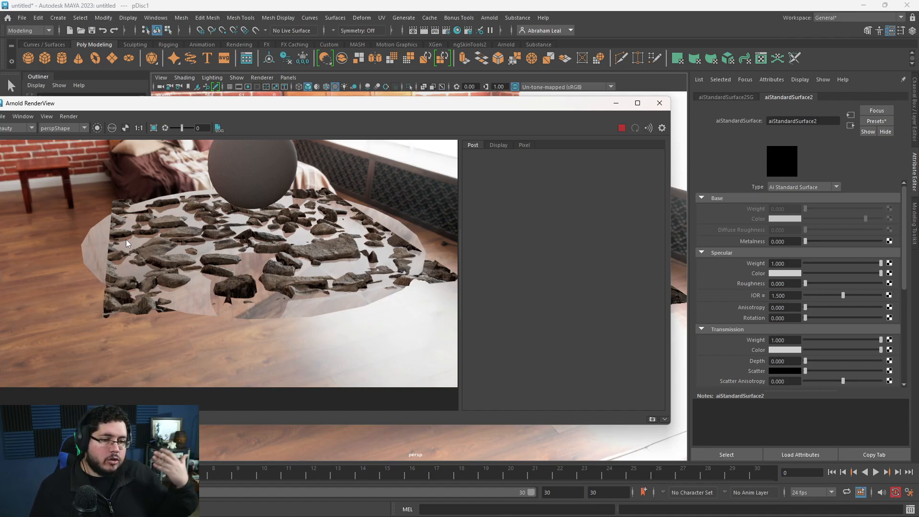
Look through the exported substanceNode1 texture maps in the Downloads folder of File Explorer, then return to Maya.
key("super")
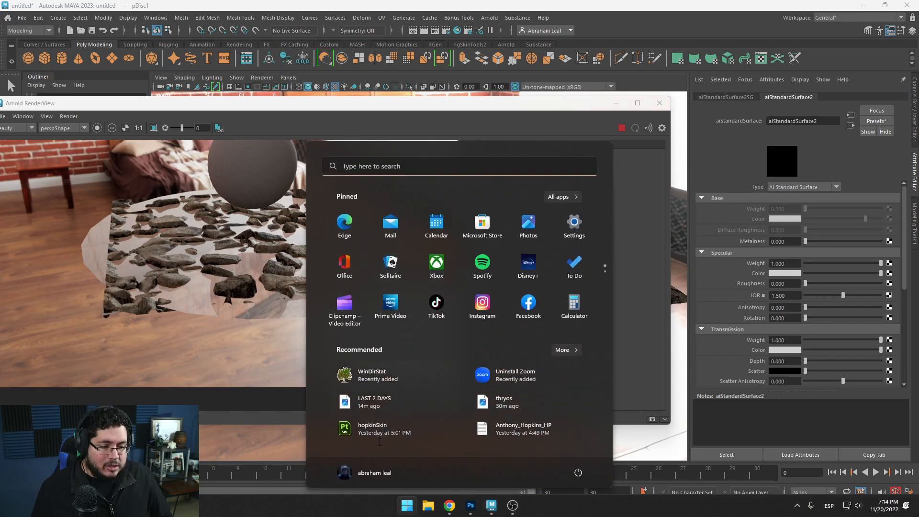
left_click(427, 509)
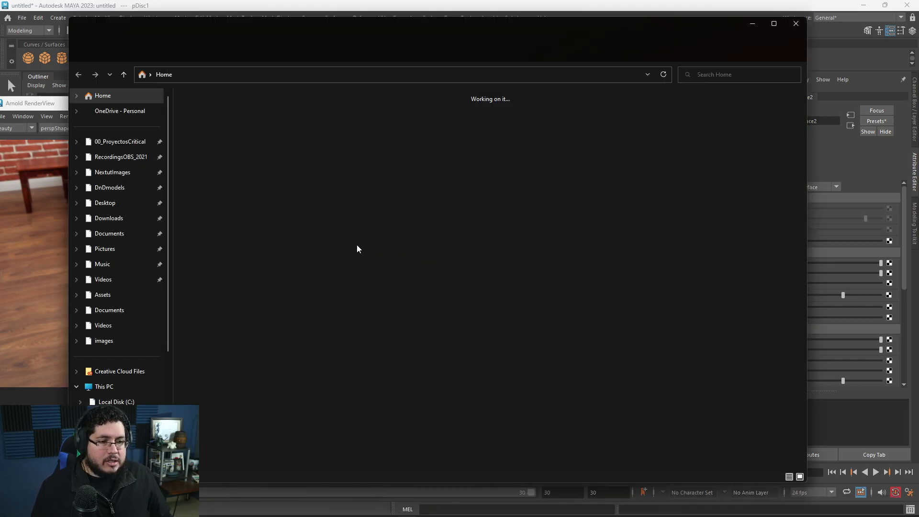
left_click(109, 218)
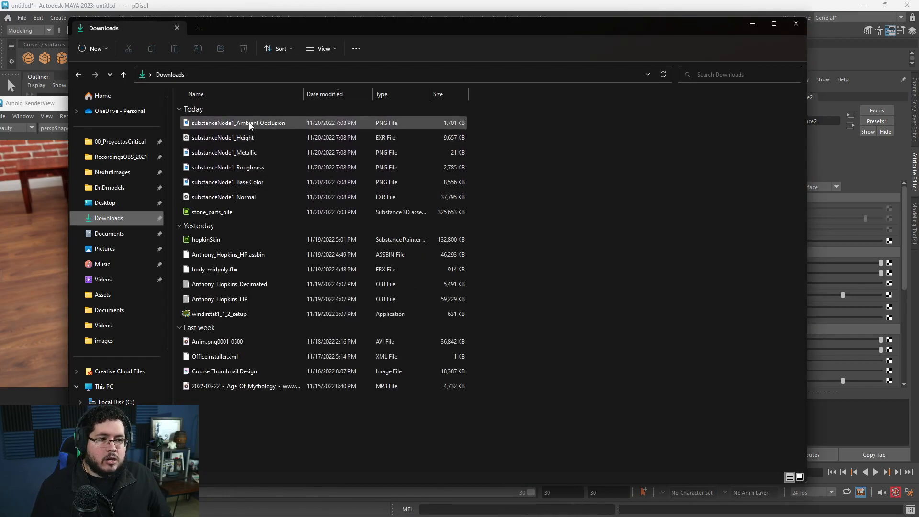
left_click(751, 26)
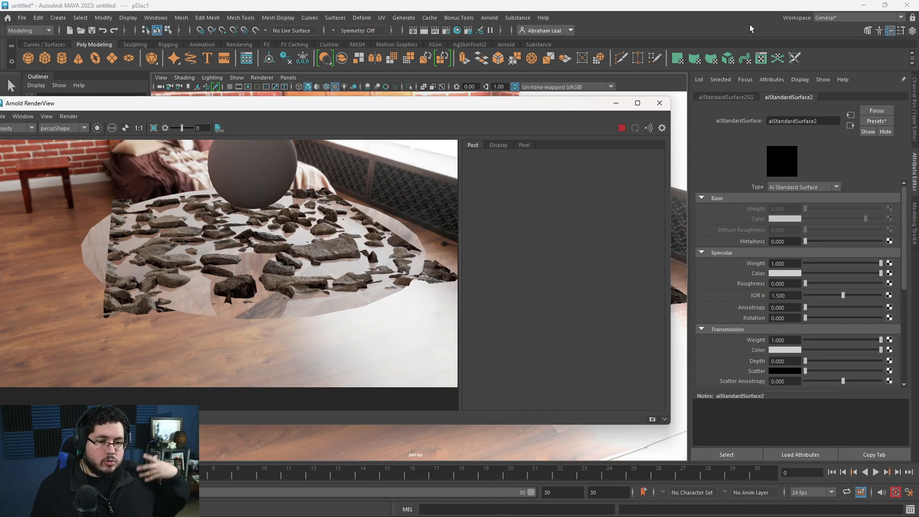
Set the disc material's specular IOR to 1.3, re-render, and inspect the stones and water up close.
scroll(156, 310, "up", 2)
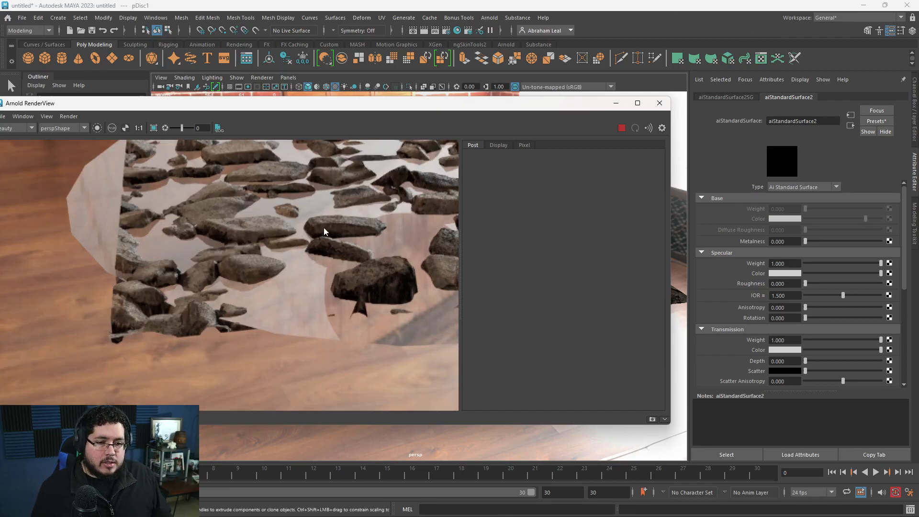
scroll(269, 242, "down", 2)
scroll(293, 248, "down", 3)
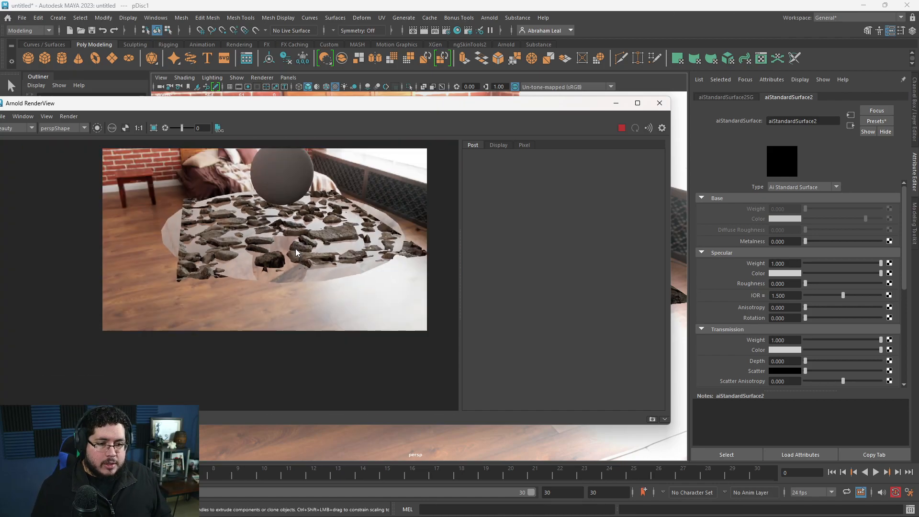
scroll(341, 257, "up", 2)
scroll(294, 251, "up", 2)
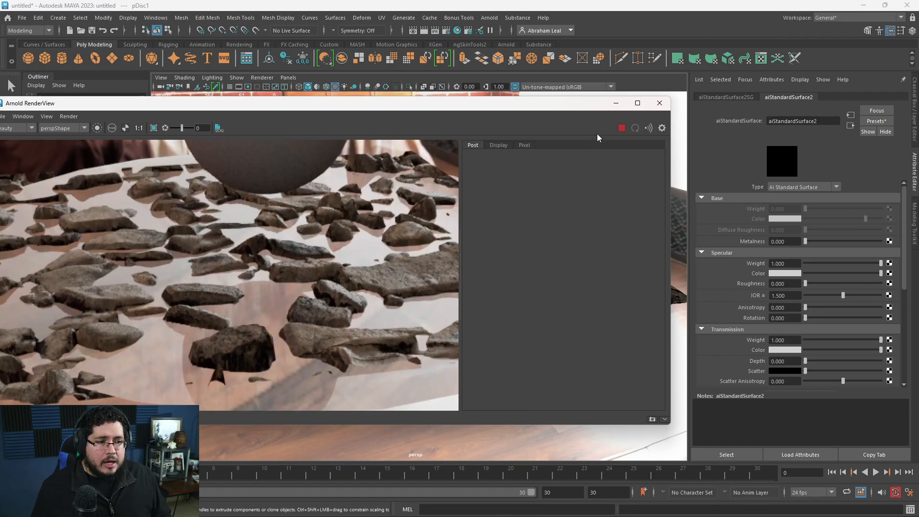
left_click_drag(788, 294, 761, 294)
type("1.3")
key("Return")
left_click(622, 128)
scroll(321, 273, "down", 5)
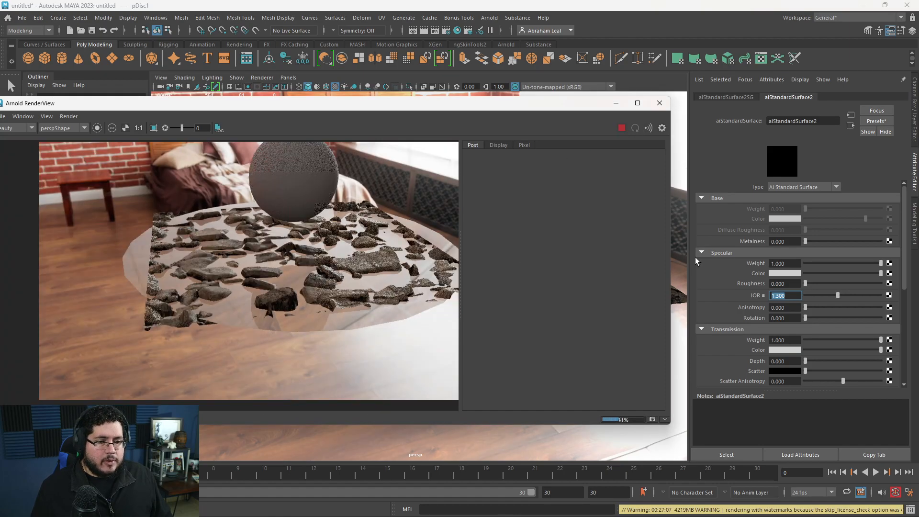
scroll(337, 276, "up", 6)
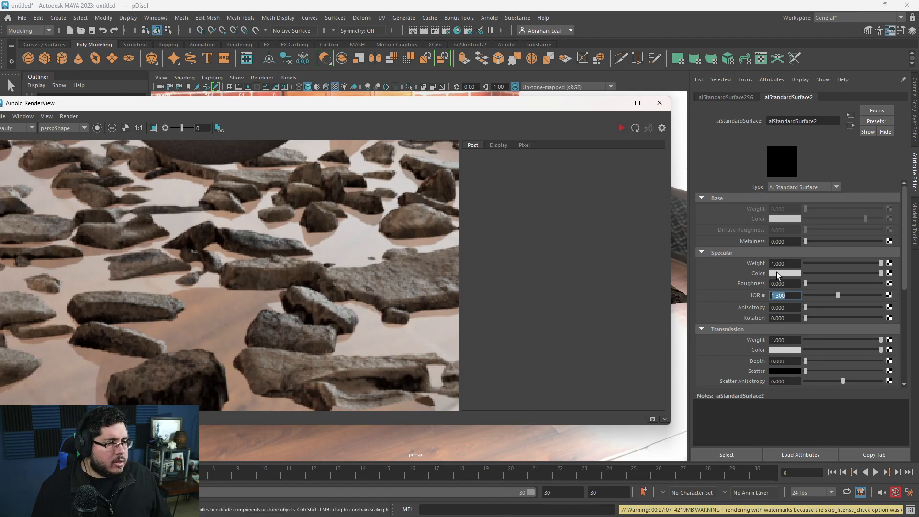
Raise the disc material's Transmission Depth to about 30.128 and re-render the scene.
scroll(801, 334, "down", 2)
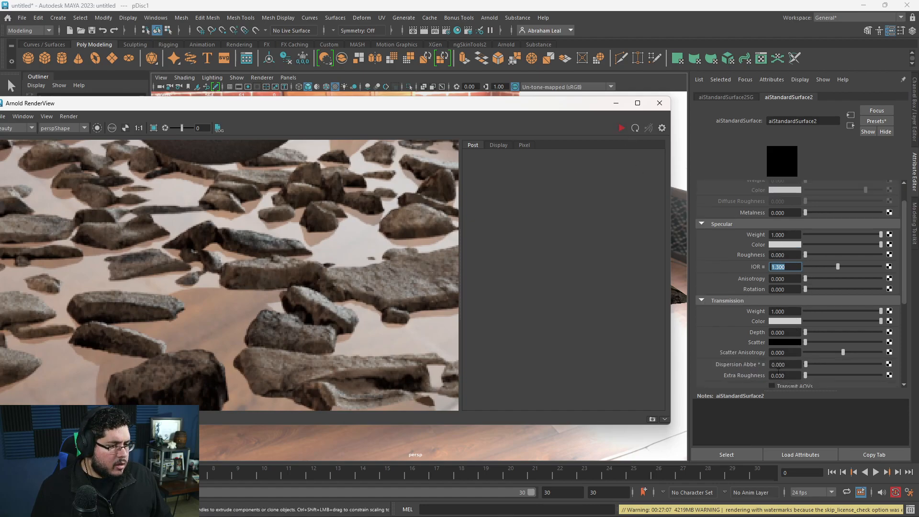
scroll(728, 341, "down", 2)
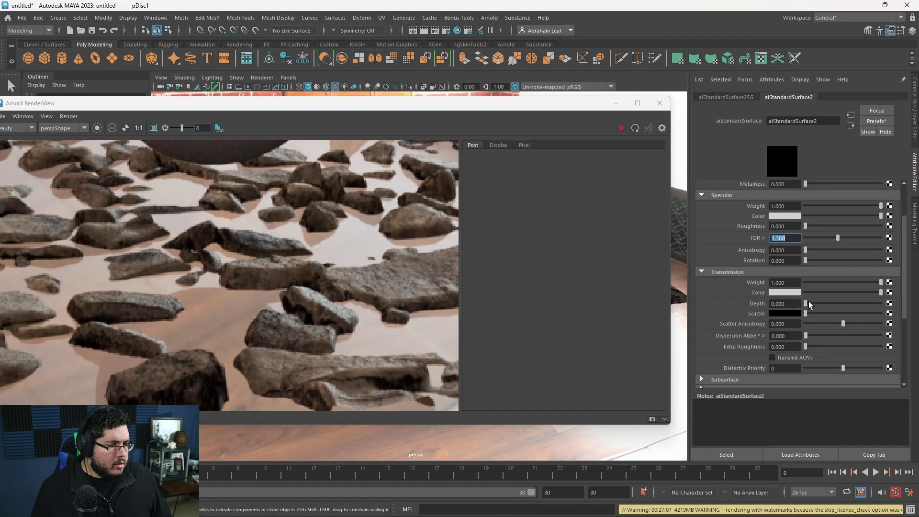
left_click(621, 128)
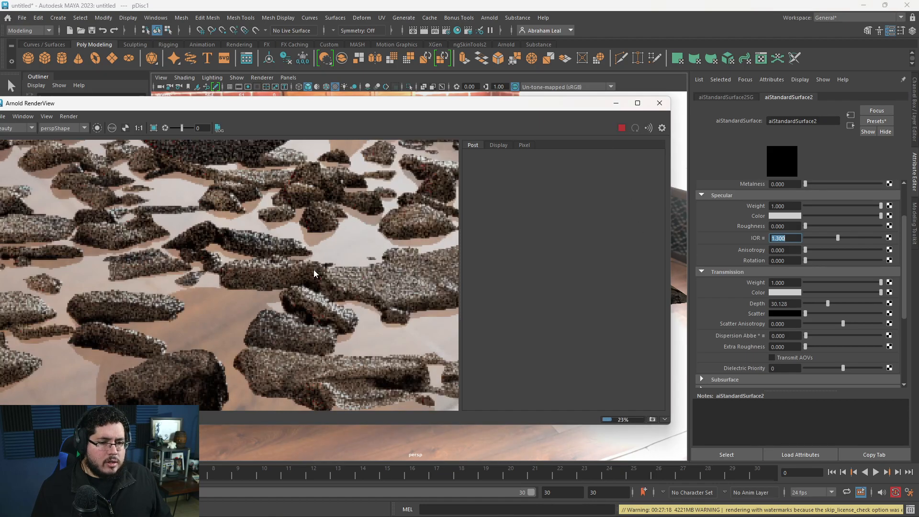
scroll(189, 309, "down", 5)
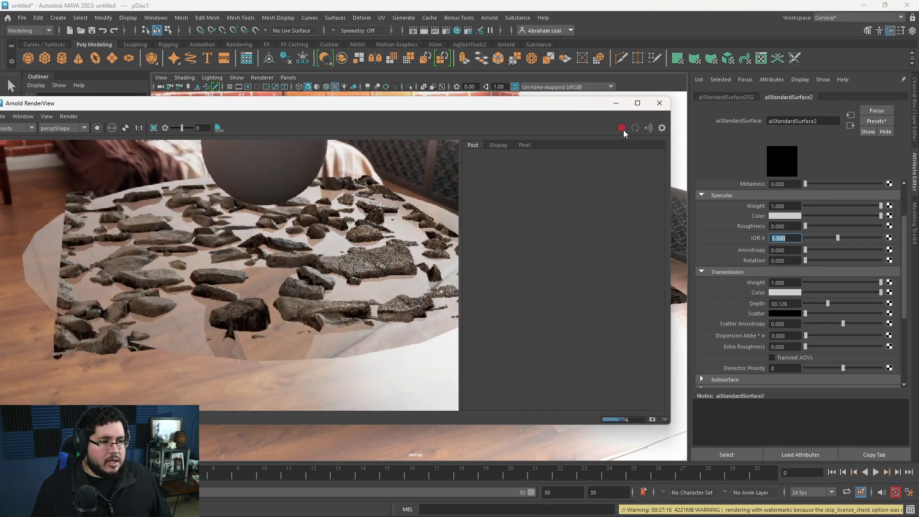
Minimize the Arnold RenderView and delete the water disc from the scene.
left_click(616, 103)
left_click(455, 345)
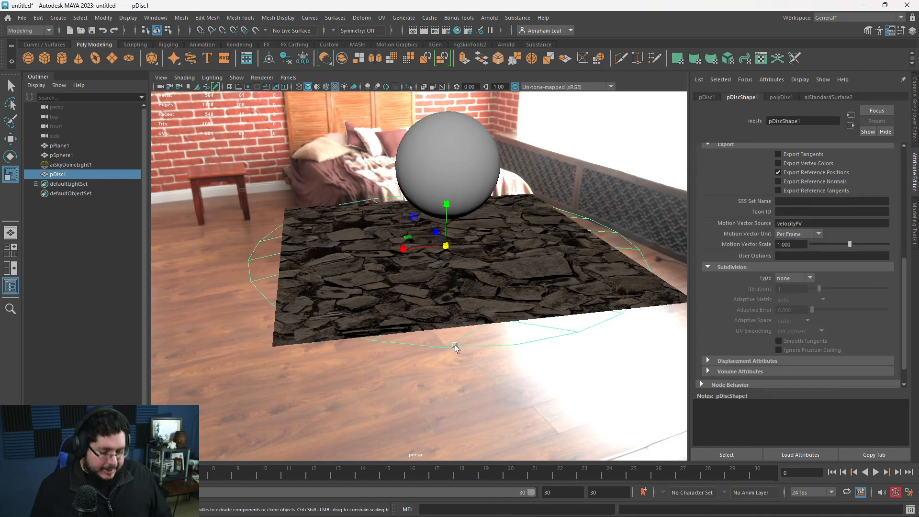
key("Delete")
Launch Adobe Substance 3D Painter, switch to it and dismiss its home screen.
key("super")
type("subs")
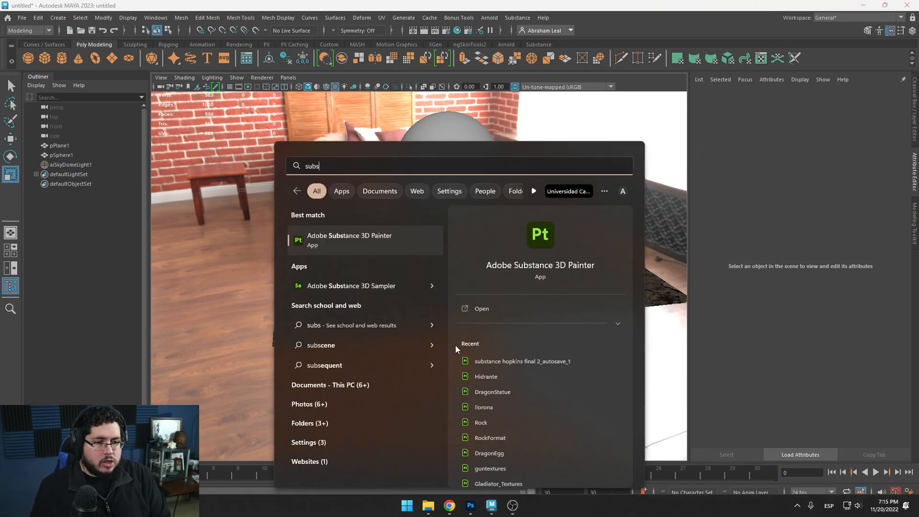
key("Return")
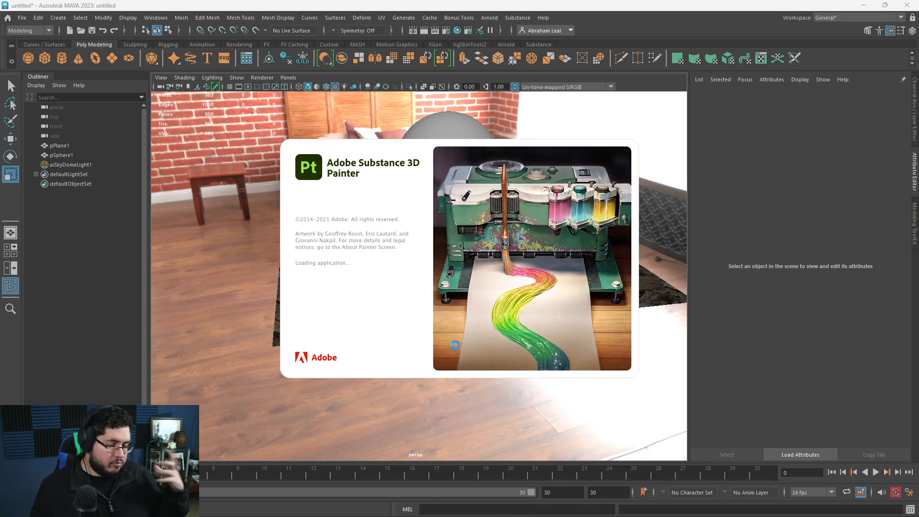
left_click(448, 129)
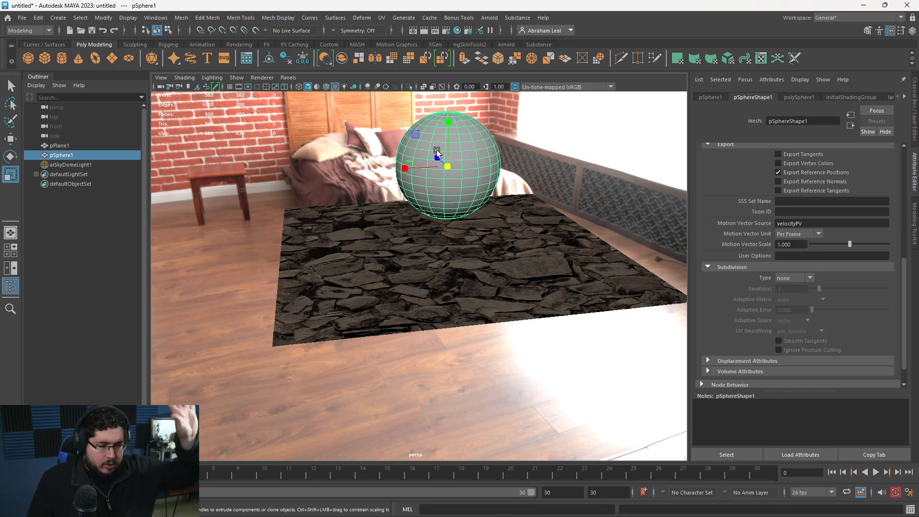
key("alt+Tab")
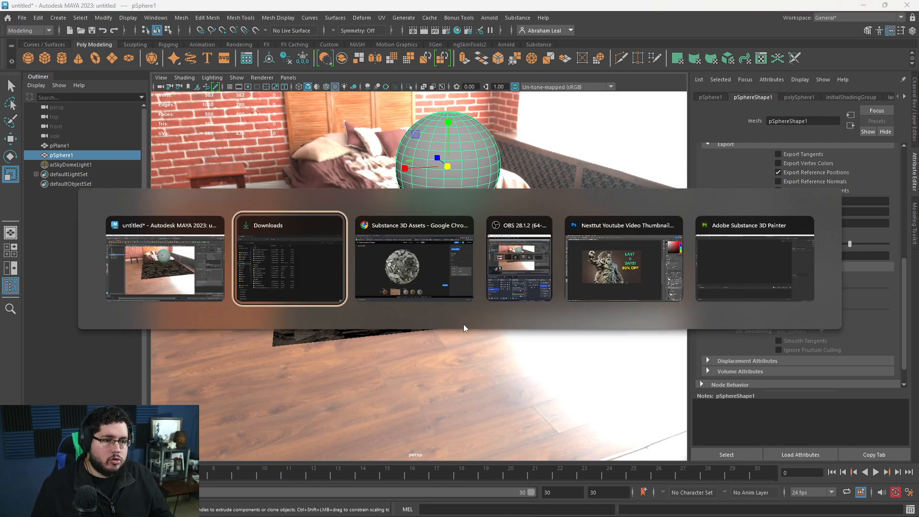
key("alt+Tab")
key("alt+Tab")
key("alt+Tab")
key("alt+Tab")
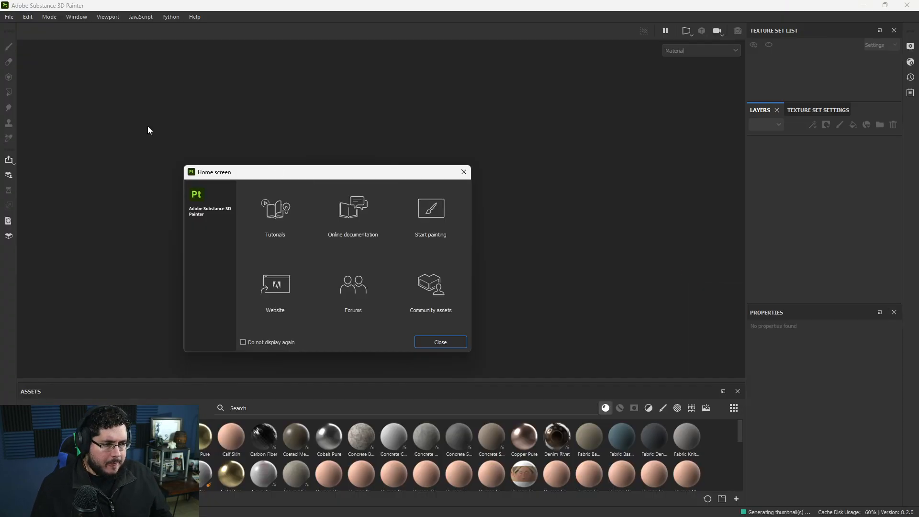
left_click(463, 172)
Open the PreviewSphere sample project.
left_click(9, 17)
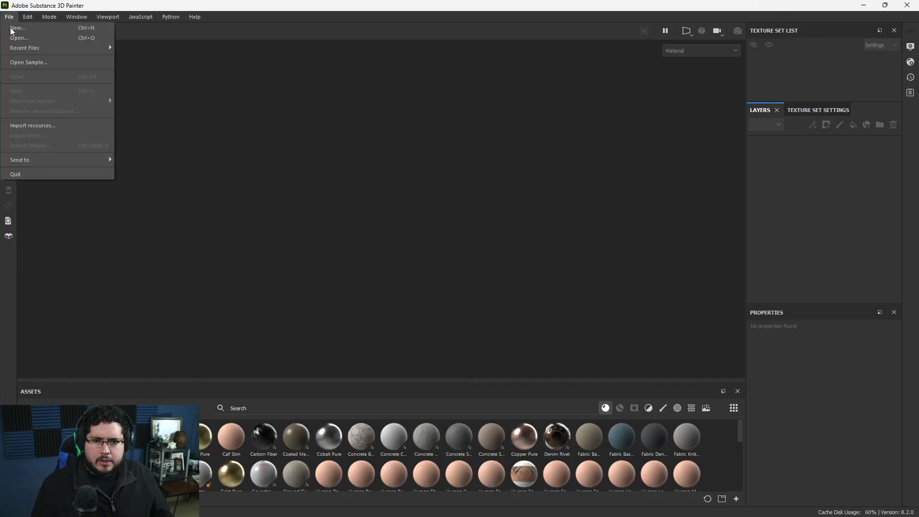
left_click(58, 60)
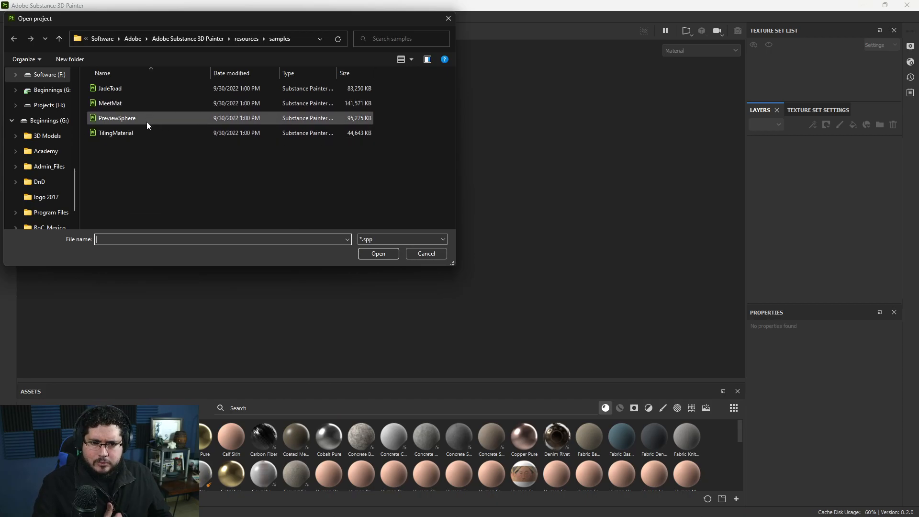
double_click(128, 122)
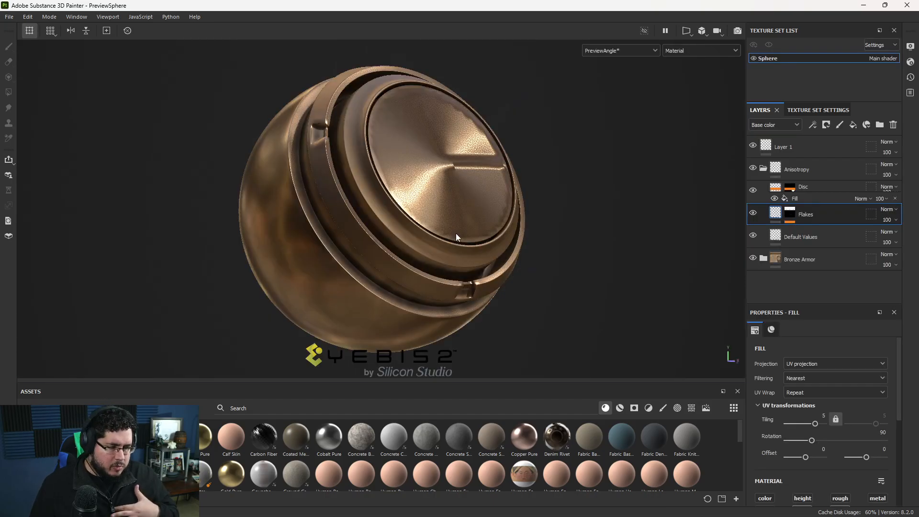
Open the TilingMaterial sample project.
left_click(9, 16)
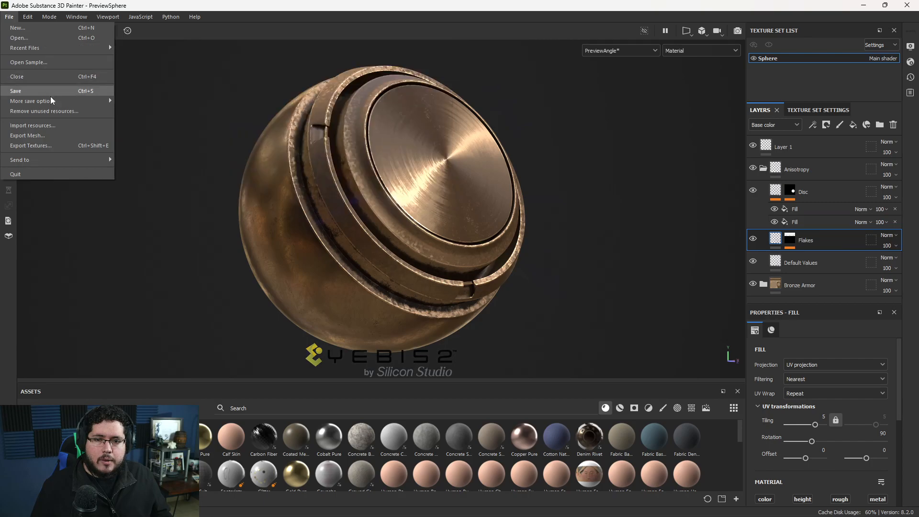
left_click(67, 62)
double_click(106, 133)
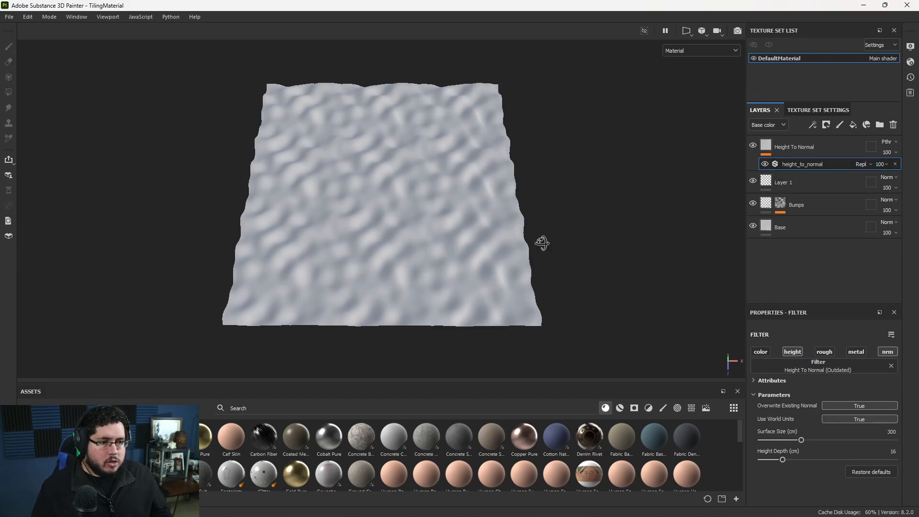
Delete the Height To Normal, Layer 1 and Bumps layers, keeping only the Base layer on the plane.
left_click(793, 153)
key("Delete")
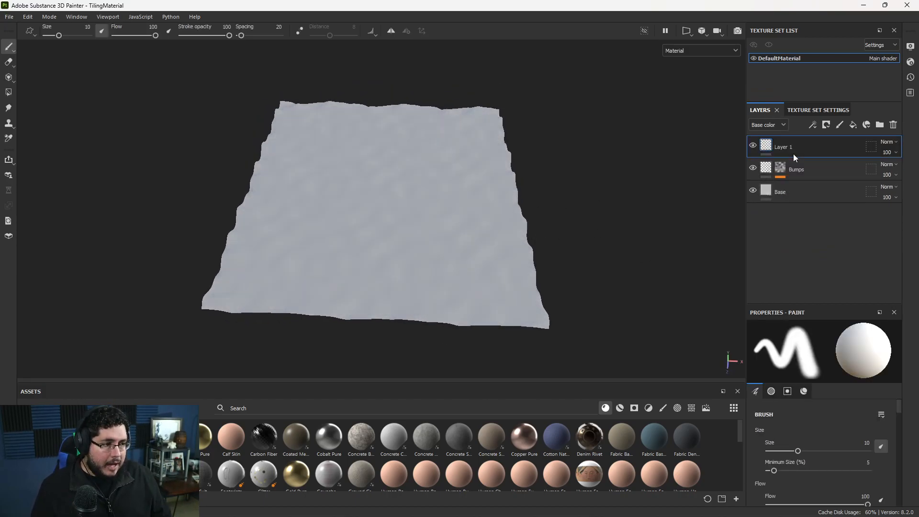
key("Delete")
key("Delete")
left_click_drag(460, 298, 469, 280, "alt")
right_click_drag(470, 281, 462, 292, "alt")
Enlarge the asset library, add the Meadow_Moss_Cover material above the Base layer, and delete the Paint Roller layer.
left_click_drag(369, 383, 369, 288)
scroll(511, 433, "up", 2)
left_click_drag(570, 447, 805, 146)
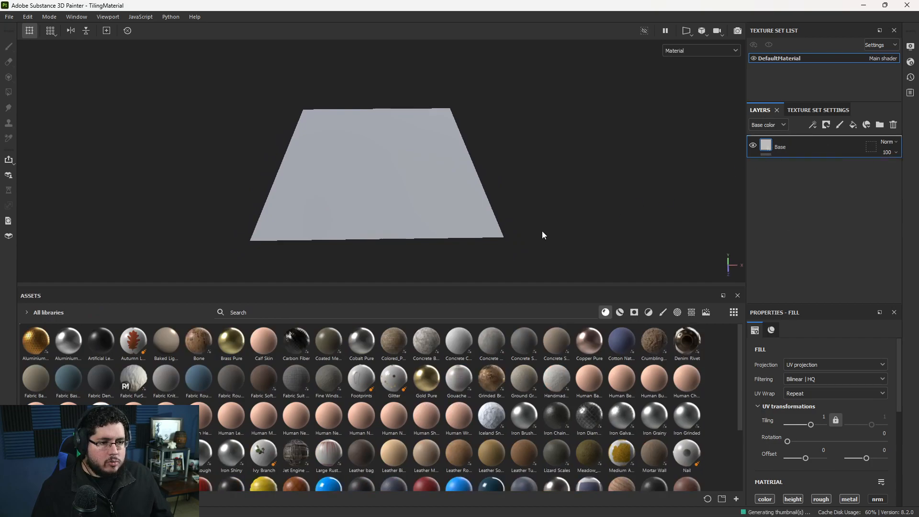
left_click_drag(550, 199, 553, 235, "alt")
mouse_move(588, 452)
left_mouse_down()
mouse_move(700, 312)
mouse_move(797, 143)
left_mouse_up()
left_click_drag(799, 180, 795, 174)
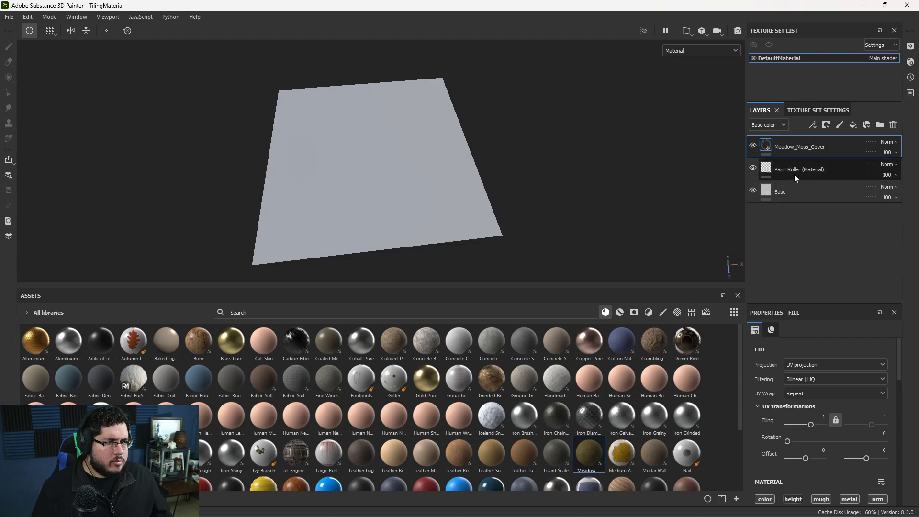
left_click(794, 174)
key("Delete")
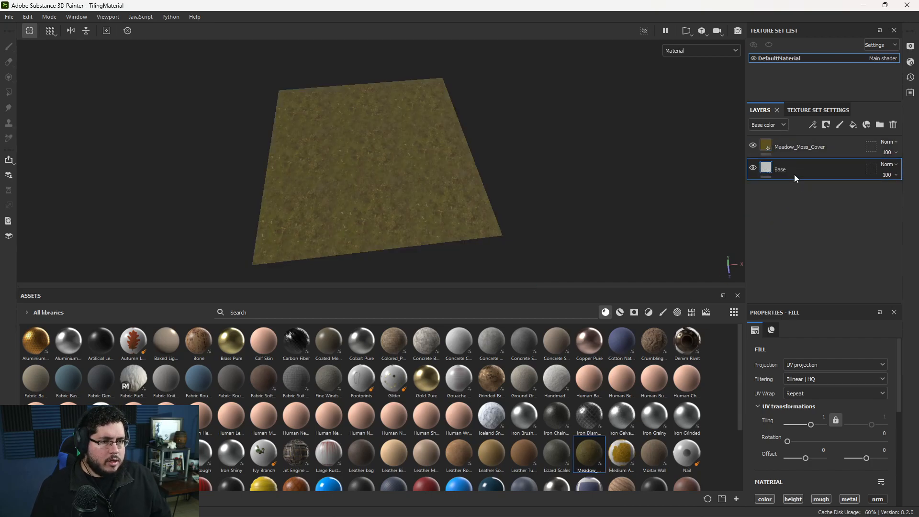
Add the Jet Engine Piping material between the Meadow_Moss_Cover and Base layers and check its relief from a low angle.
scroll(395, 162, "up", 4)
scroll(308, 192, "up", 3)
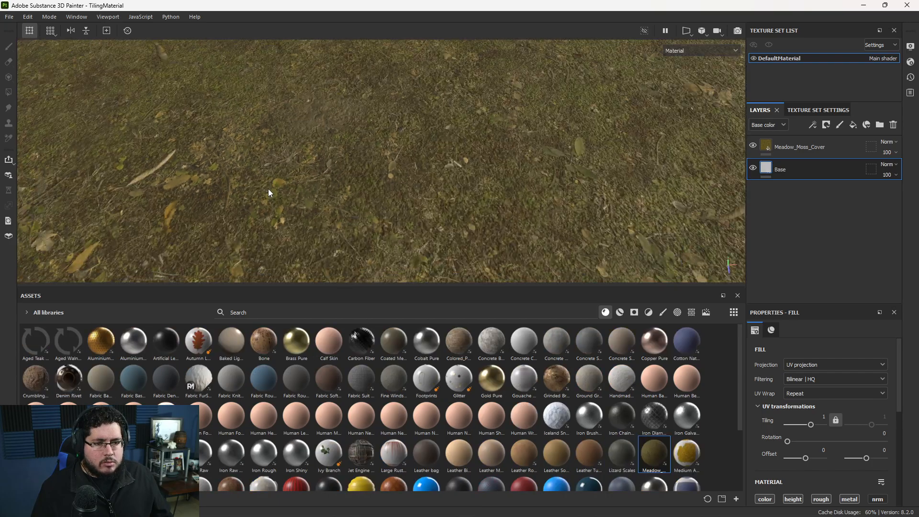
scroll(268, 192, "down", 4)
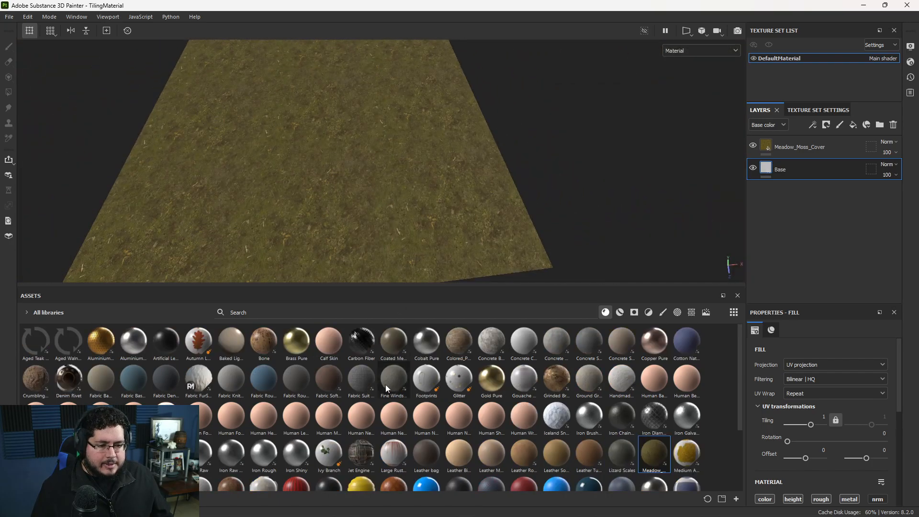
left_click_drag(814, 162, 796, 172)
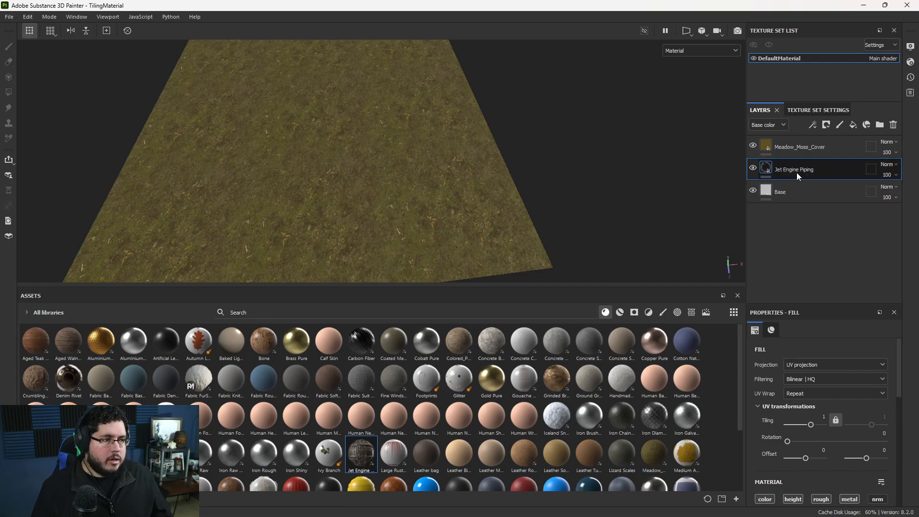
left_click_drag(536, 230, 489, 199, "alt")
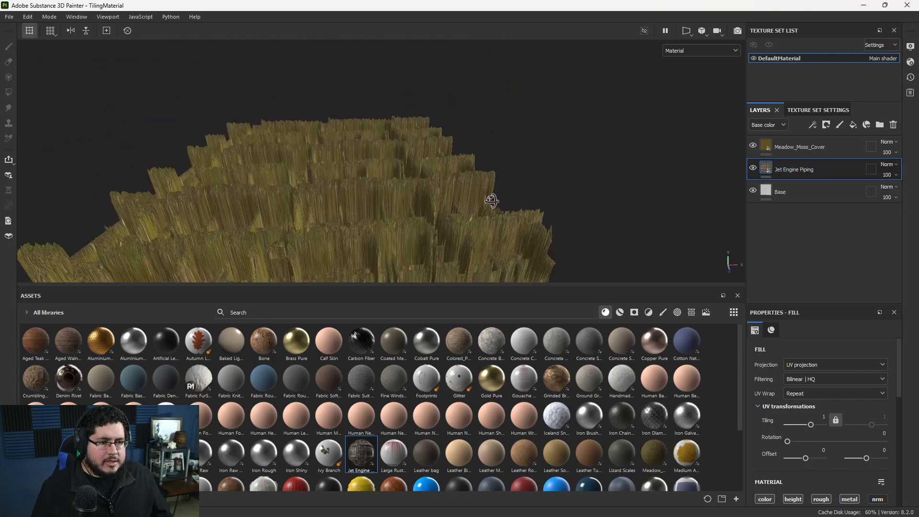
Show the layer stack's Height channel and lower the Jet Engine Piping layer's height opacity to 6.
left_click(765, 126)
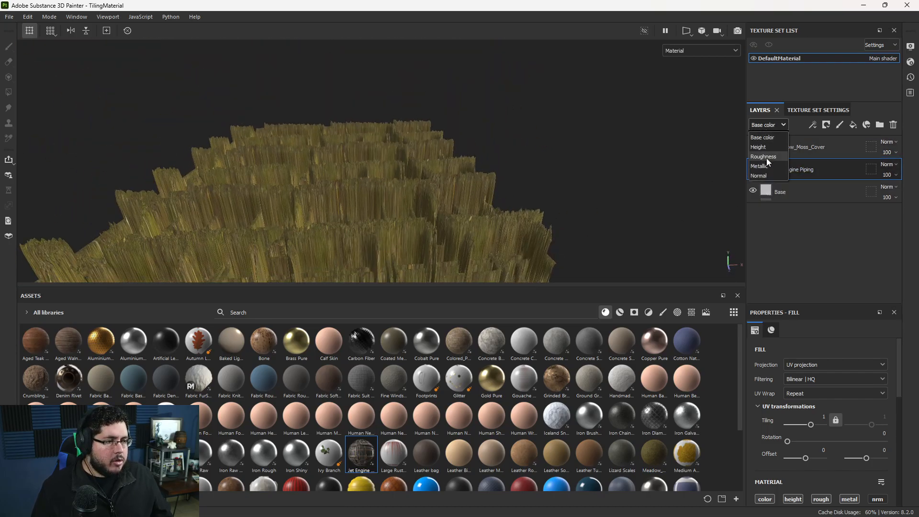
left_click(765, 165)
mouse_move(886, 177)
left_mouse_down()
mouse_move(891, 191)
mouse_move(875, 192)
left_mouse_up()
Add a black mask to the Jet Engine Piping layer and list the brushes in the asset library.
right_click(822, 170)
left_click(831, 29)
left_click_drag(360, 153, 356, 189, "alt")
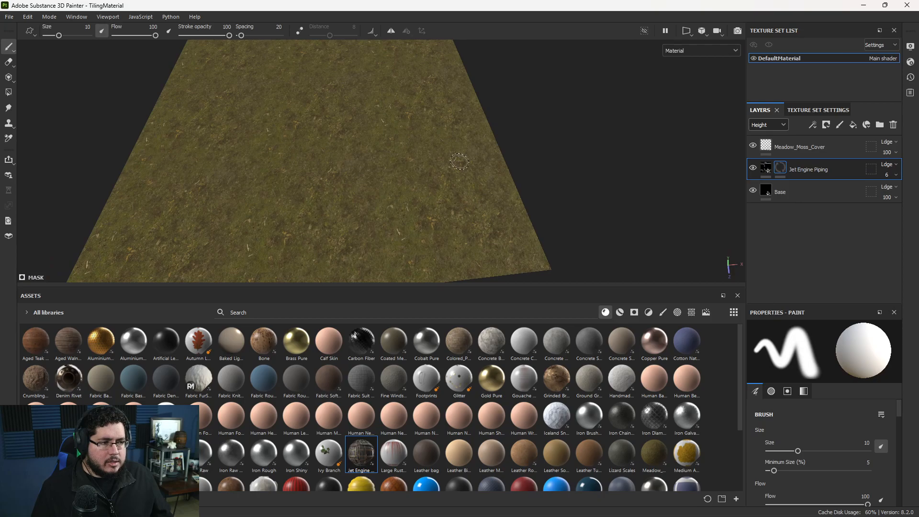
left_click(661, 312)
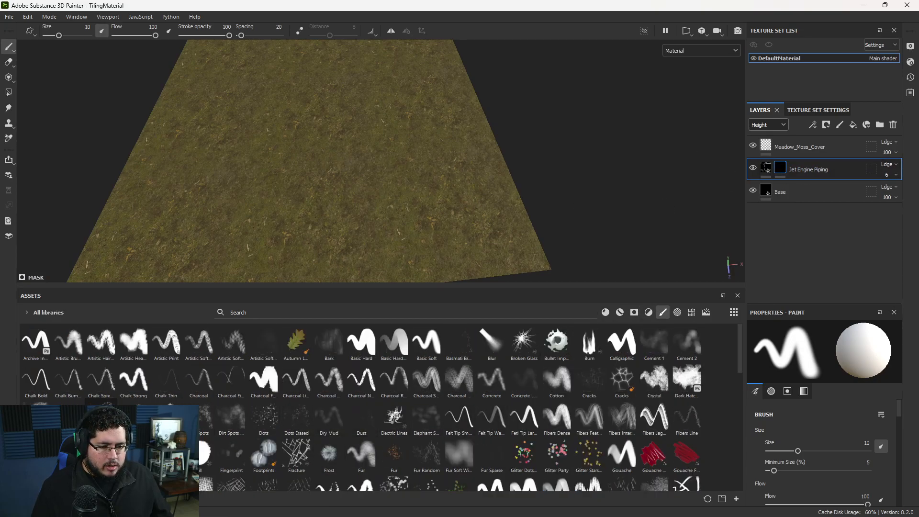
Paint white patches into the Jet Engine Piping mask with a cloudy texture brush at size 41.37, and show the layers' Base color channel.
left_click(69, 417)
left_click(37, 417)
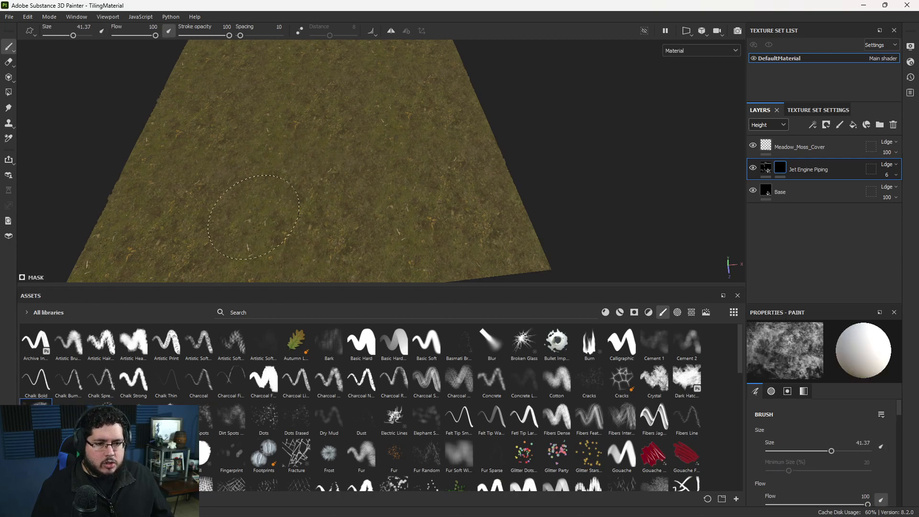
mouse_move(315, 214)
left_mouse_down("alt")
mouse_move(337, 172)
mouse_move(405, 191)
mouse_move(506, 199)
mouse_move(747, 126)
left_mouse_up("alt")
left_click(768, 125)
left_click(775, 133)
left_click_drag(567, 217, 618, 215, "alt")
scroll(482, 204, "up", 2)
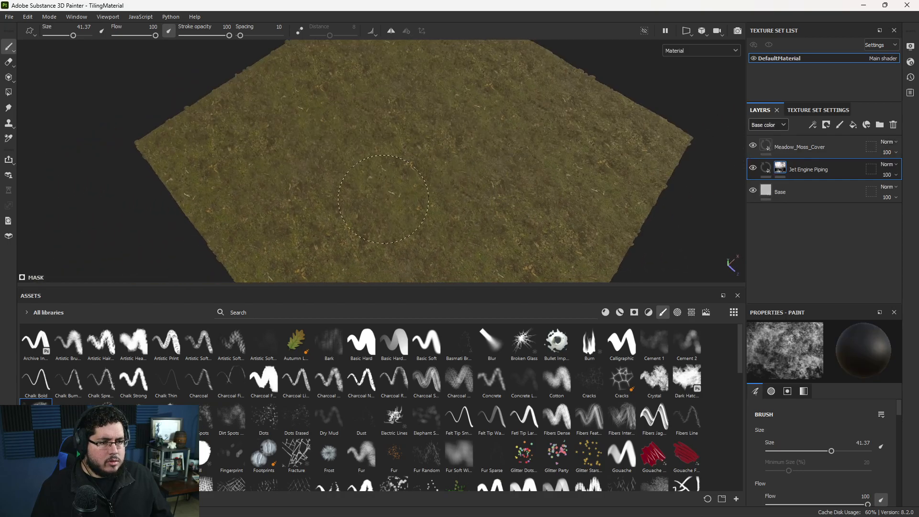
left_click_drag(411, 184, 536, 53, "alt")
Move the Meadow_Moss_Cover layer below Jet Engine Piping, reselect the piping layer's mask, and set the brush size to 20.9.
left_click_drag(806, 149, 818, 179)
mouse_move(538, 205)
left_mouse_down("alt")
mouse_move(544, 242)
mouse_move(496, 221)
mouse_move(508, 211)
mouse_move(498, 195)
left_mouse_up("alt")
left_click(783, 148)
right_click_drag(529, 164, 505, 162, "ctrl")
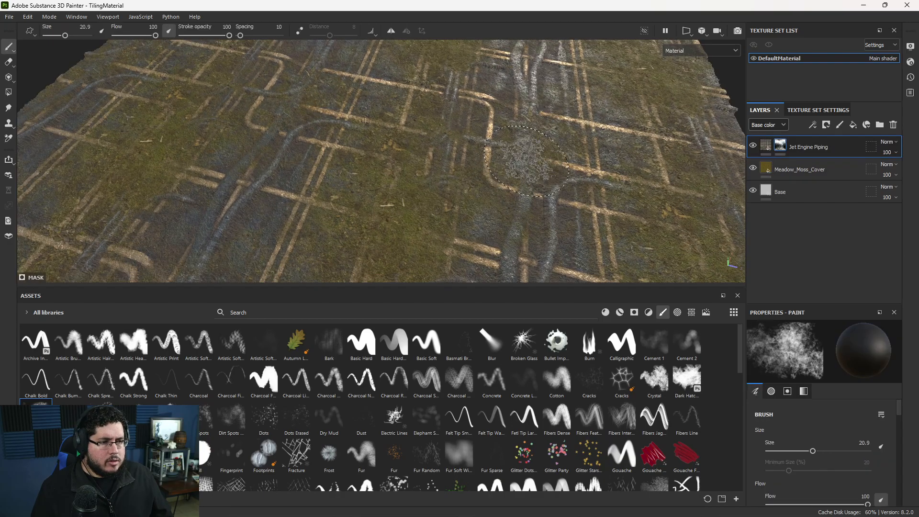
Swap the brush to black and paint away patches of the Jet Engine Piping mask to reveal the moss.
key("x")
left_click_drag(523, 127, 545, 124)
left_click_drag(508, 147, 459, 168, "alt")
mouse_move(299, 132)
left_mouse_down()
mouse_move(376, 142)
mouse_move(490, 263)
mouse_move(577, 177)
left_mouse_up()
key("x")
mouse_move(502, 225)
left_mouse_down("alt")
mouse_move(499, 178)
mouse_move(479, 172)
left_mouse_up("alt")
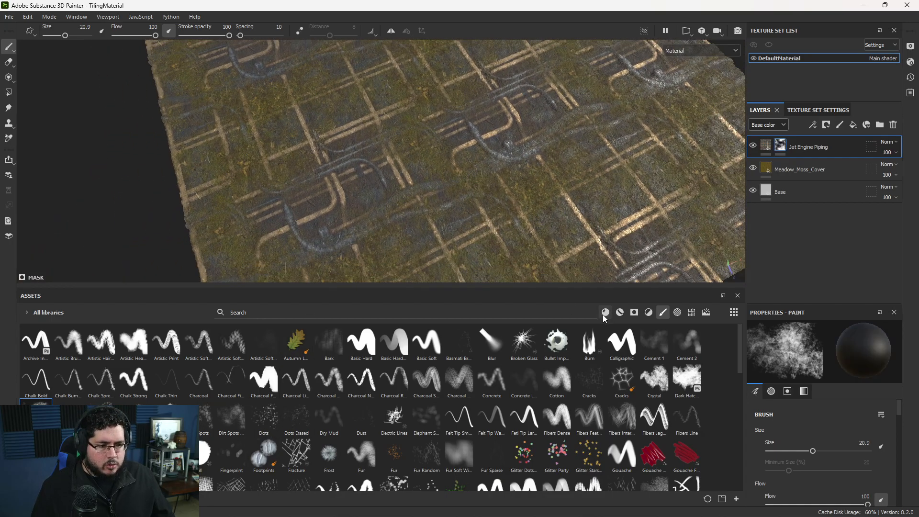
Add the Aluminium Insulator material above the Jet Engine Piping layer and give it a black mask.
left_click(605, 313)
left_click_drag(168, 341, 792, 144)
right_click(793, 145)
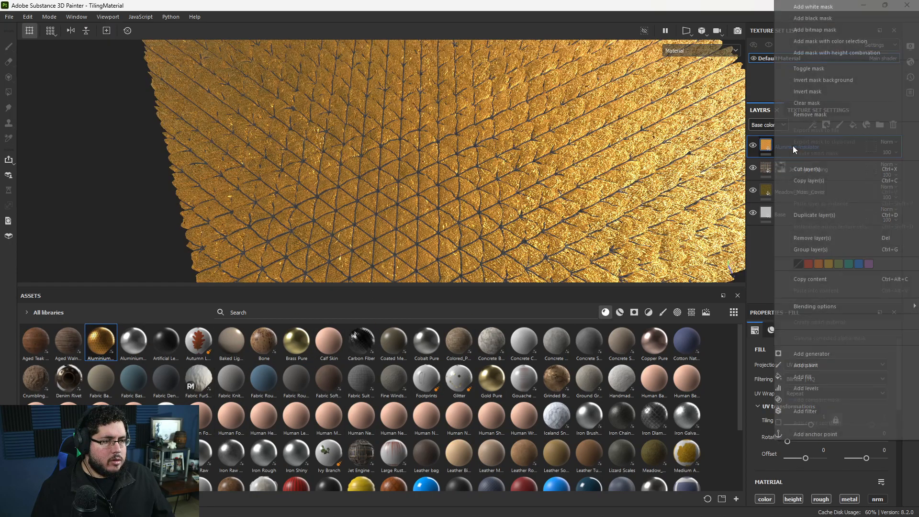
left_click(826, 19)
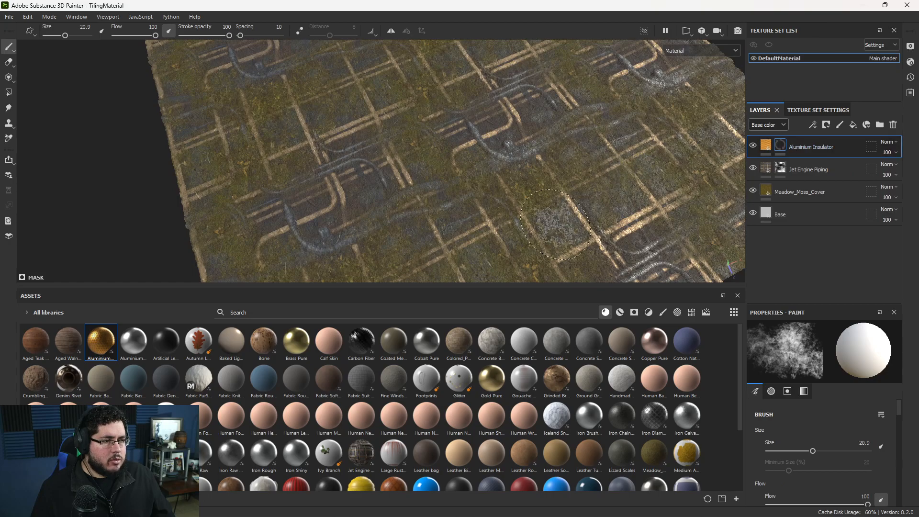
Stamp separate round spots into the Aluminium Insulator mask with the Basic Hard brush at size 14.32, and check their relief from a low angle.
left_click_drag(557, 224, 455, 185, "alt")
middle_click_drag(456, 185, 476, 192, "alt")
right_click_drag(476, 190, 468, 178, "ctrl")
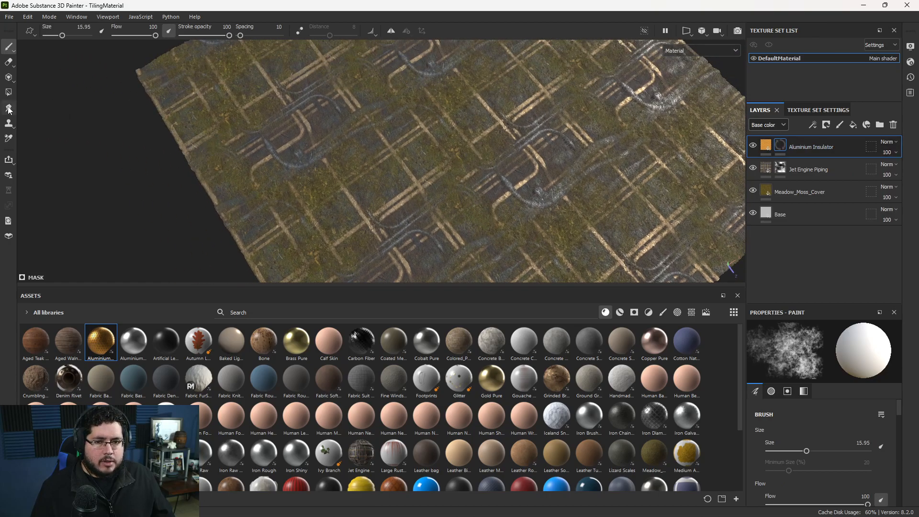
left_click(663, 313)
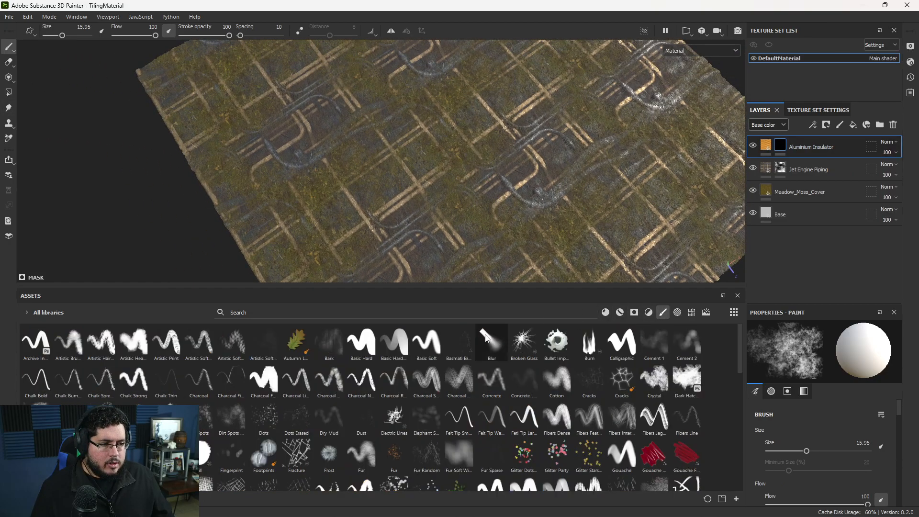
left_click(362, 342)
left_click(381, 160)
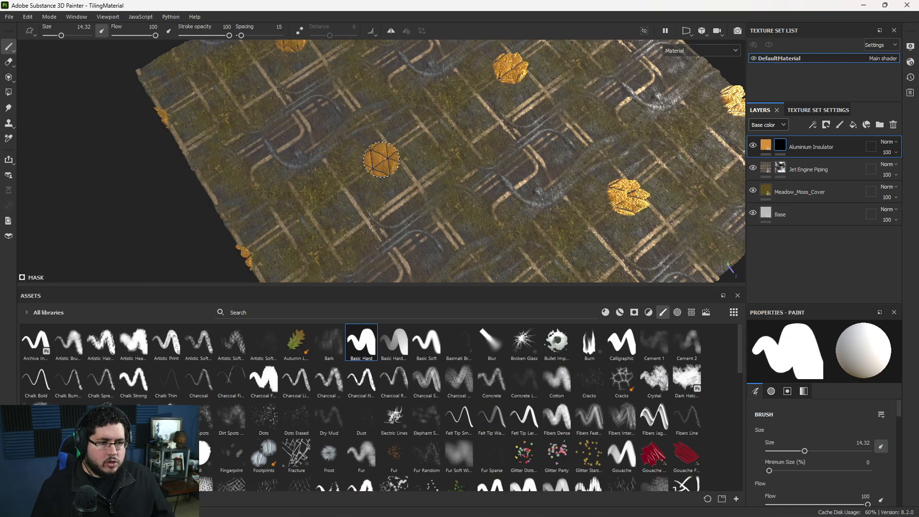
left_click(501, 135)
left_click(480, 236)
left_click_drag(593, 261, 576, 207, "alt")
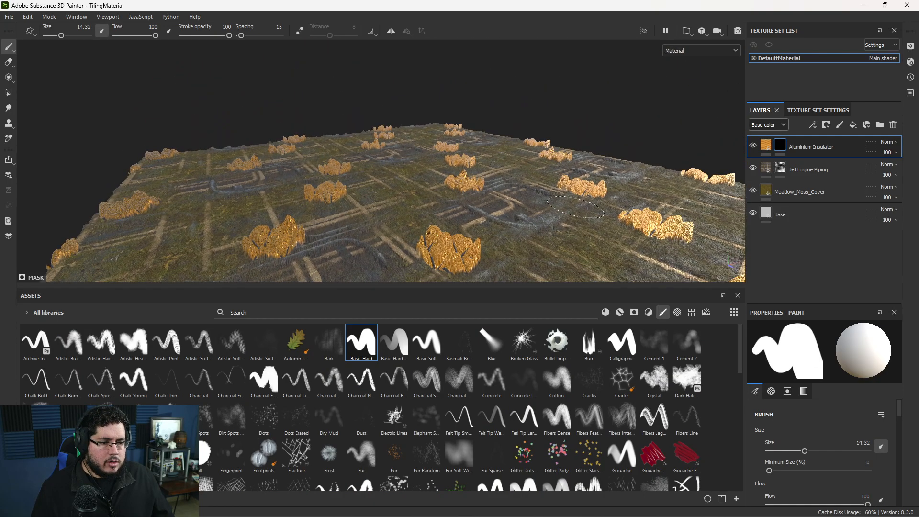
Show the layer stack's Height channel and lower the Aluminium Insulator layer's height opacity to 18.
left_click(772, 127)
left_click(760, 147)
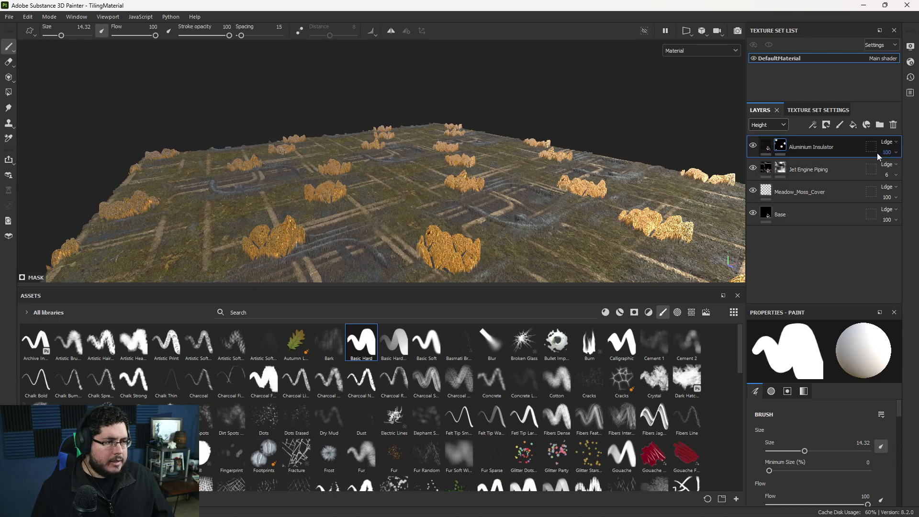
left_click_drag(910, 169, 881, 168)
left_click_drag(541, 189, 327, 146, "alt")
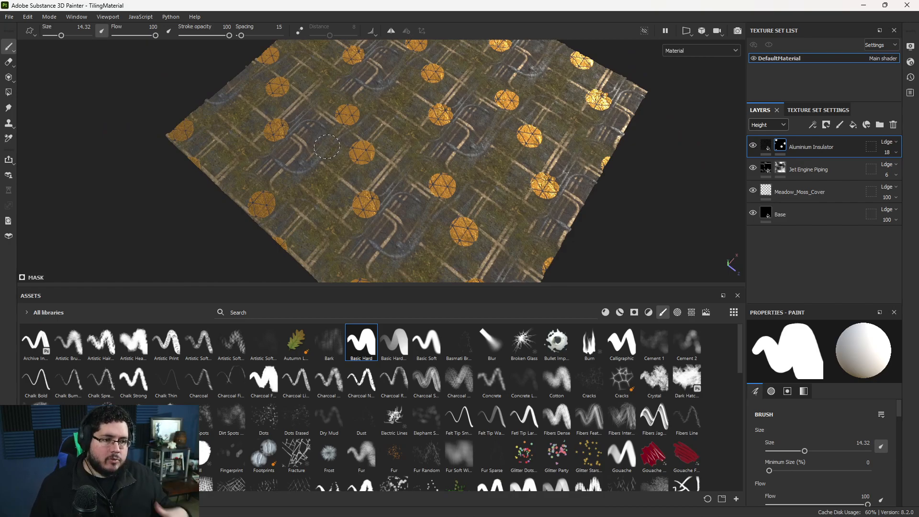
Open the texture export settings and choose the Arnold (AiStandard) output template.
left_click(9, 19)
left_click(40, 151)
left_click(498, 159)
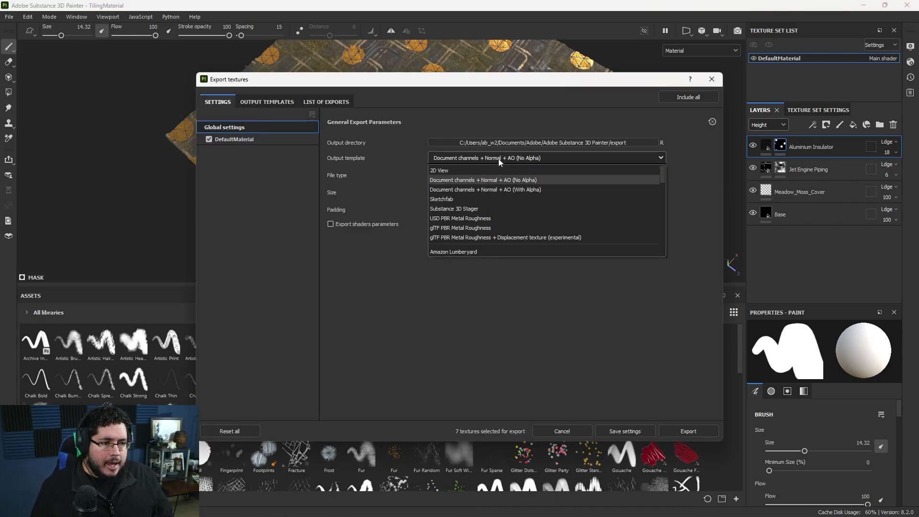
scroll(526, 204, "down", 5)
scroll(482, 211, "up", 3)
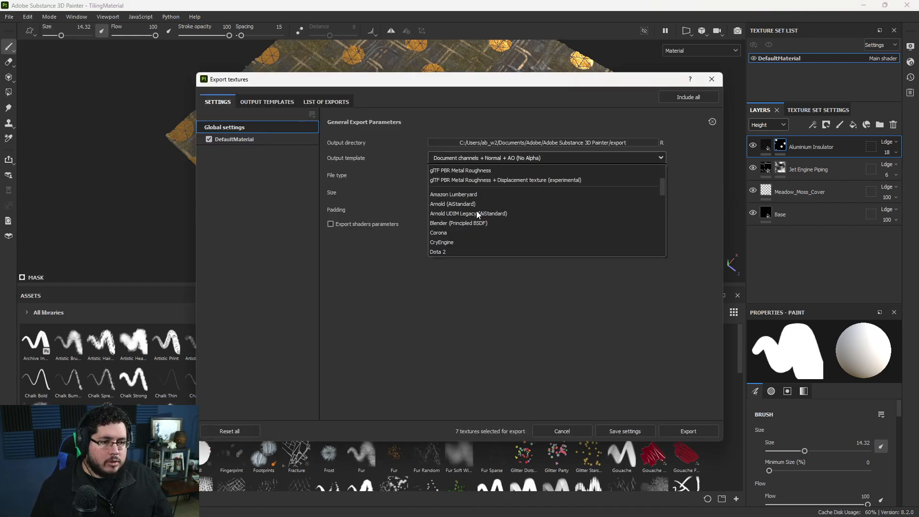
left_click(455, 204)
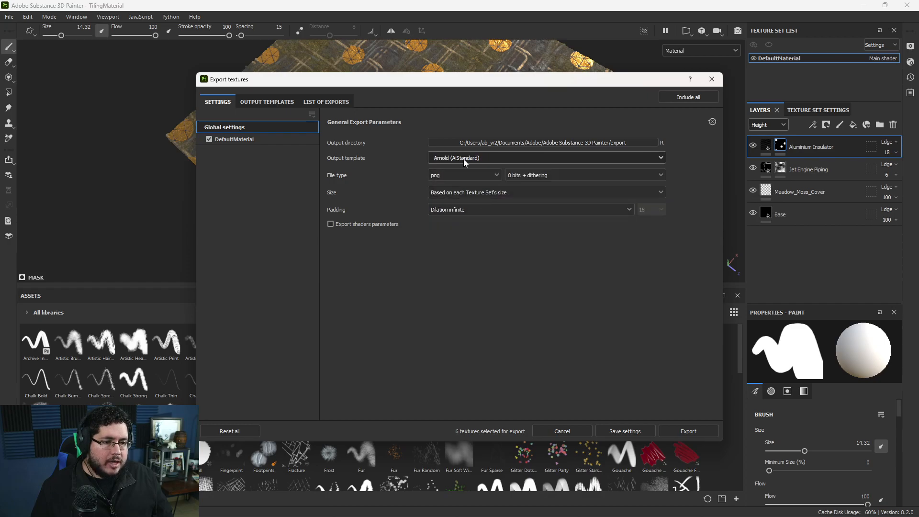
Change the output template to PBR Metallic Roughness and export the textures.
left_click(478, 158)
scroll(477, 201, "up", 3)
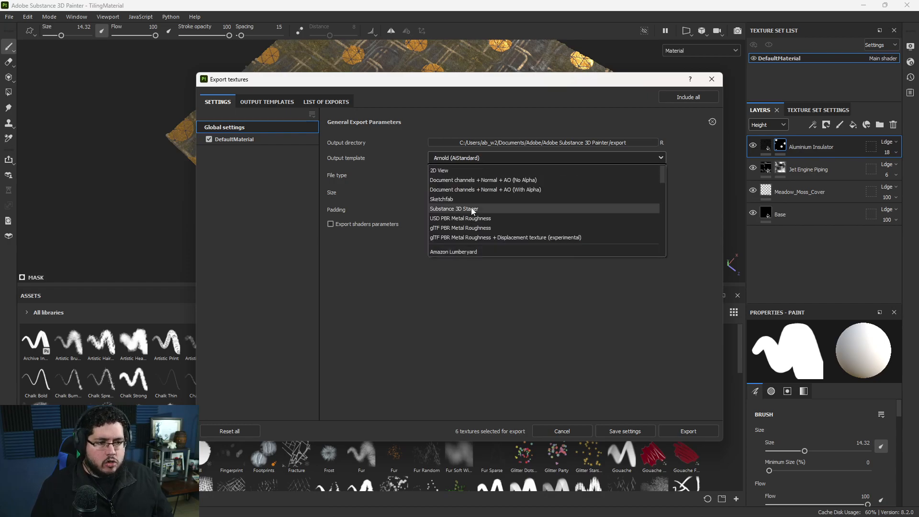
scroll(475, 219, "down", 3)
left_click(485, 198)
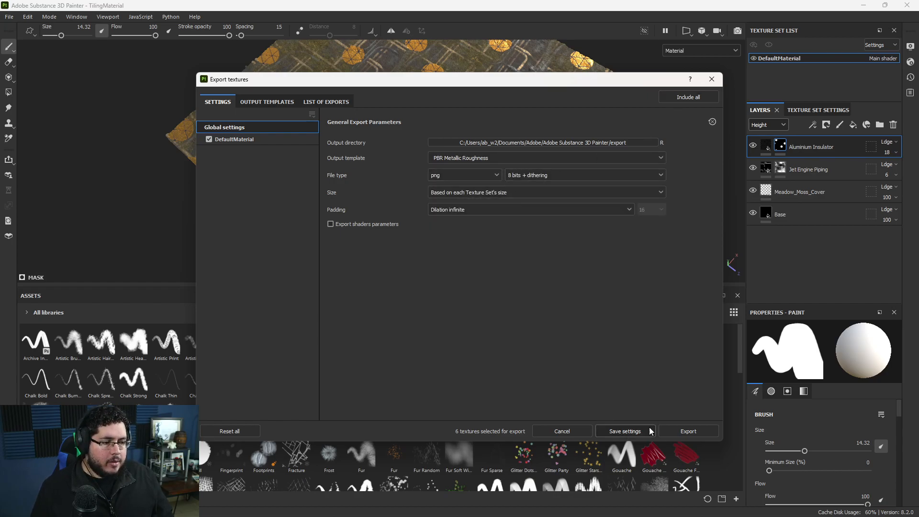
left_click(689, 432)
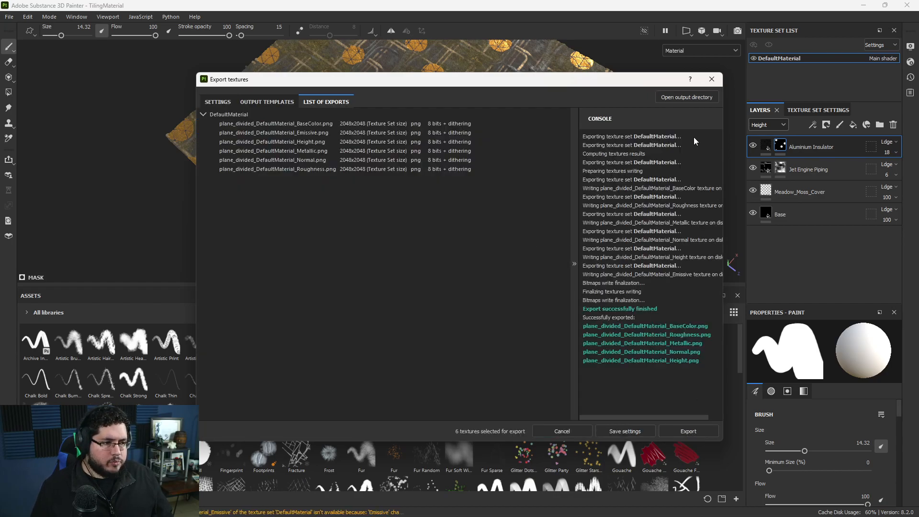
Open the export's output directory, copy its folder path, and close the folder and export windows.
left_click(676, 98)
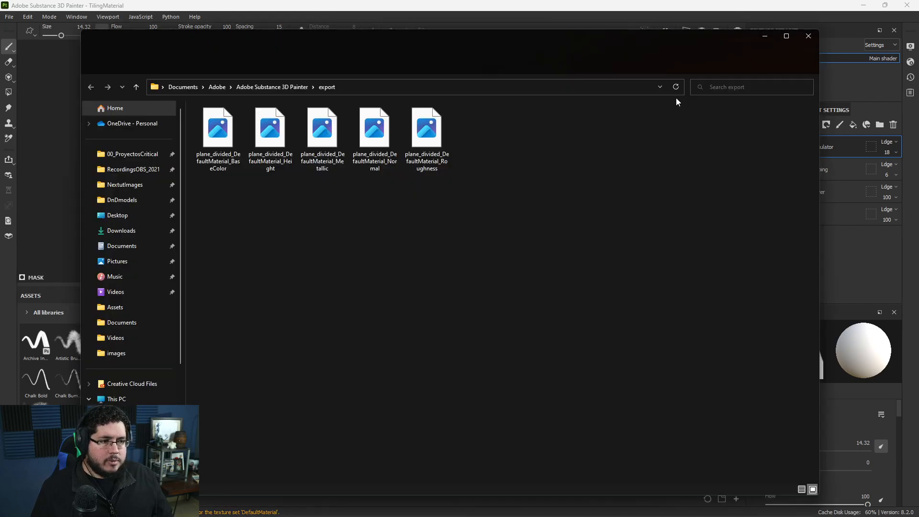
left_click(353, 88)
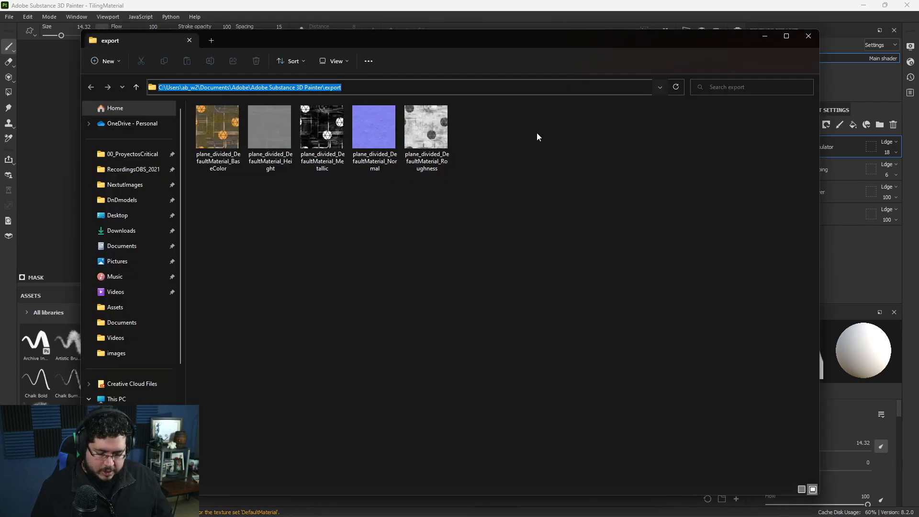
left_click(808, 36)
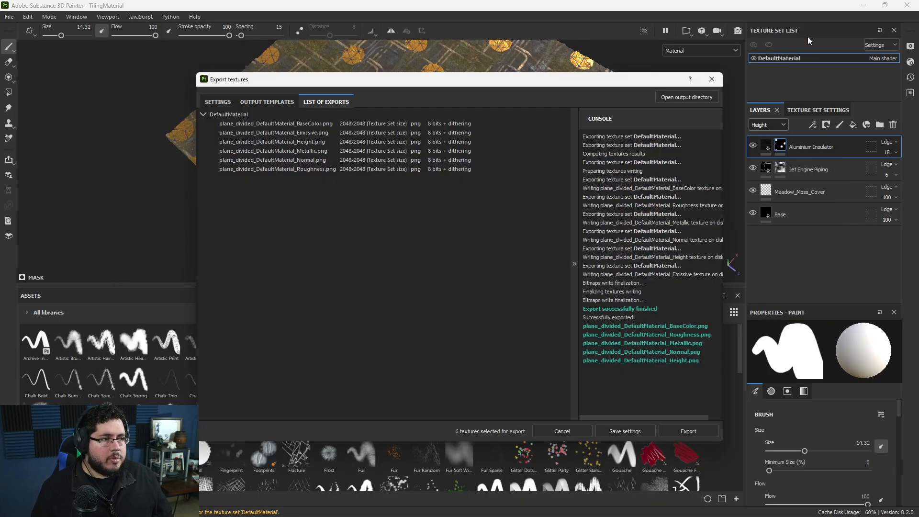
left_click(716, 81)
Switch to Maya and open the Substance plugin's Apply Workflow to Image Maps dialog.
left_click(864, 5)
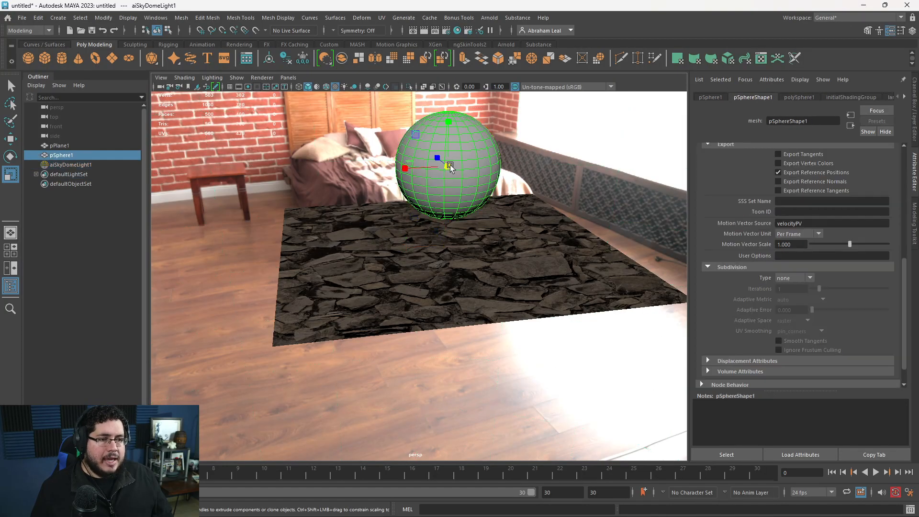
left_click(526, 122)
left_click_drag(541, 177, 517, 115, "alt")
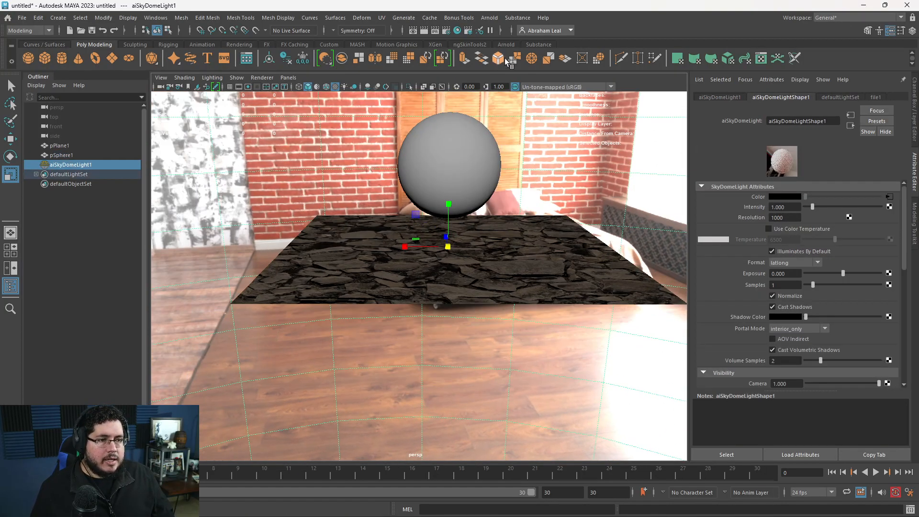
left_click(537, 44)
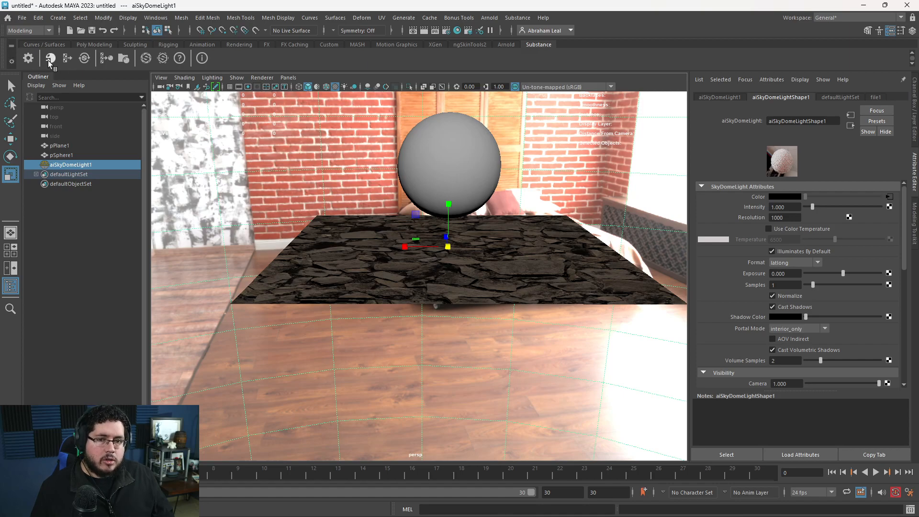
left_click(102, 55)
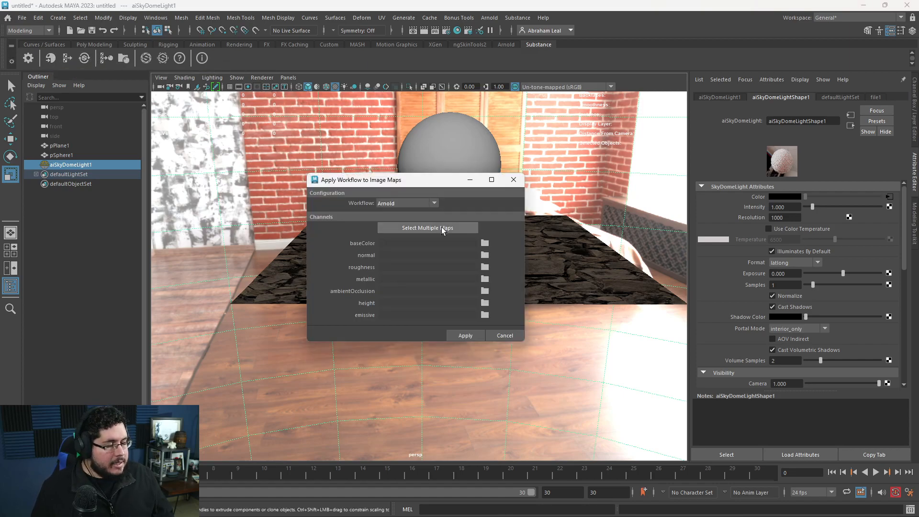
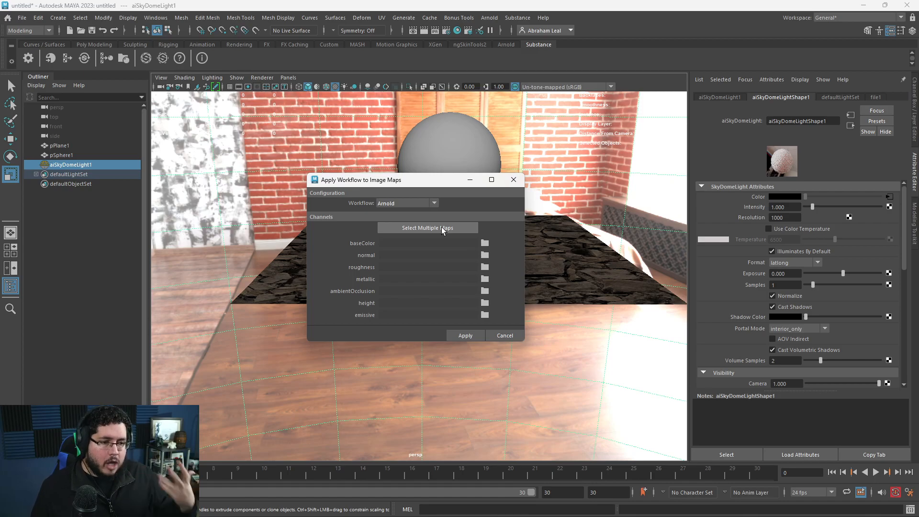
Browse the multiple-map selection to the copied Adobe Substance 3D Painter export folder.
left_click(441, 226)
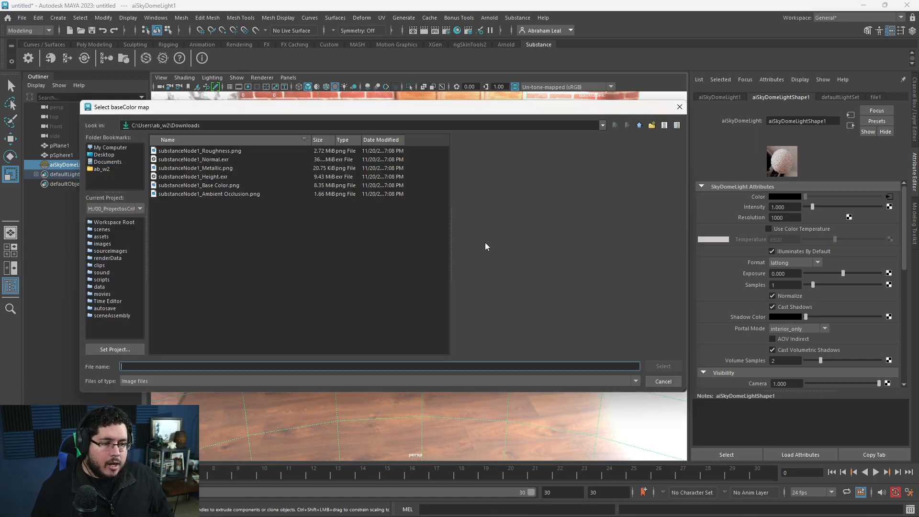
left_click(241, 125)
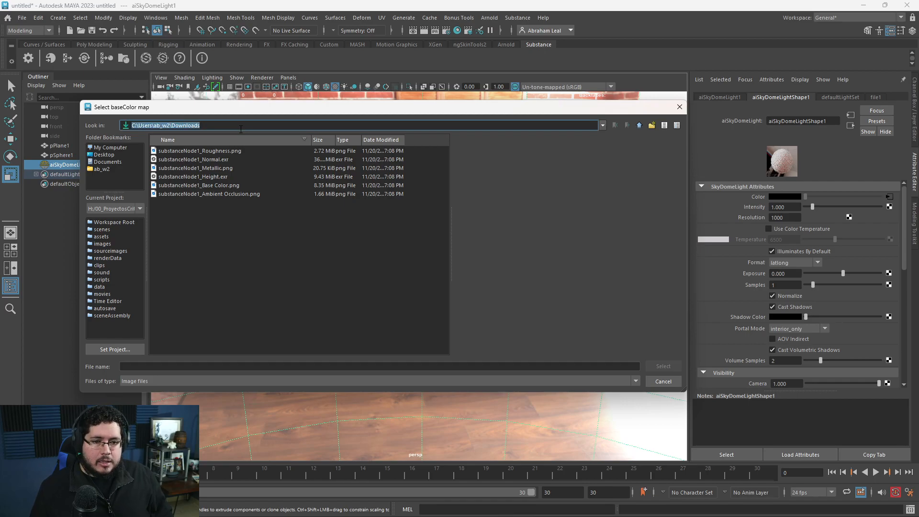
type("C:\\Users\\ab_w2\\Documents\\Adobe\\Adobe Substance 3D Painter\\export")
key("Return")
left_click(238, 185)
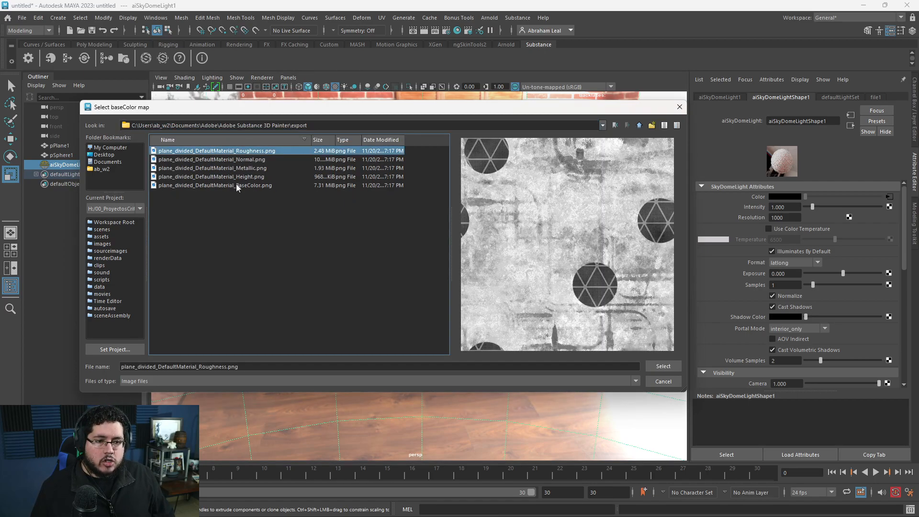
left_click(680, 107)
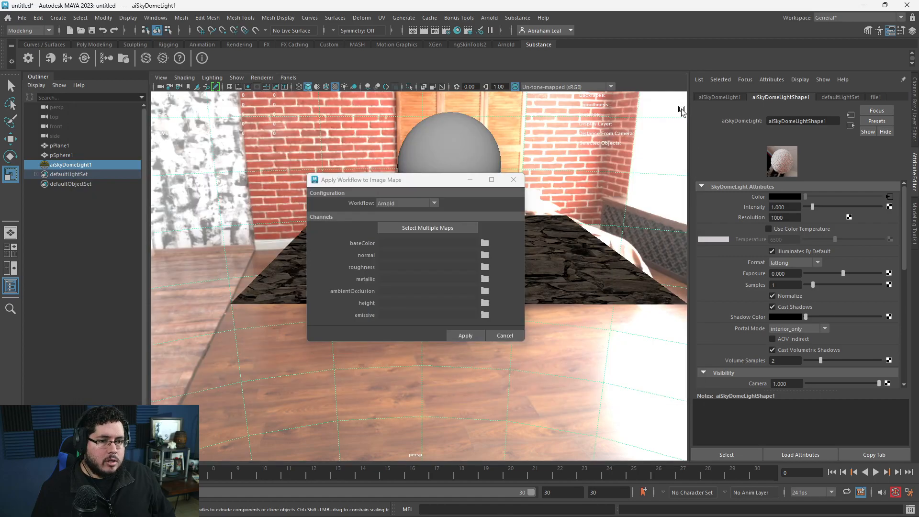
Load the exported BaseColor, Normal, Roughness, Metallic and Height maps together and apply the Arnold workflow.
left_click(411, 227)
left_click(211, 150)
left_click(216, 185, "shift")
left_click(657, 368)
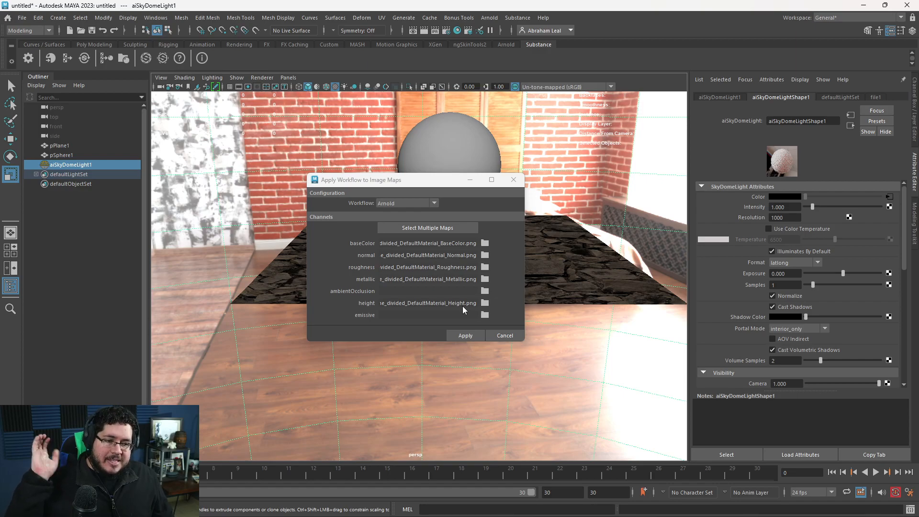
left_click(460, 334)
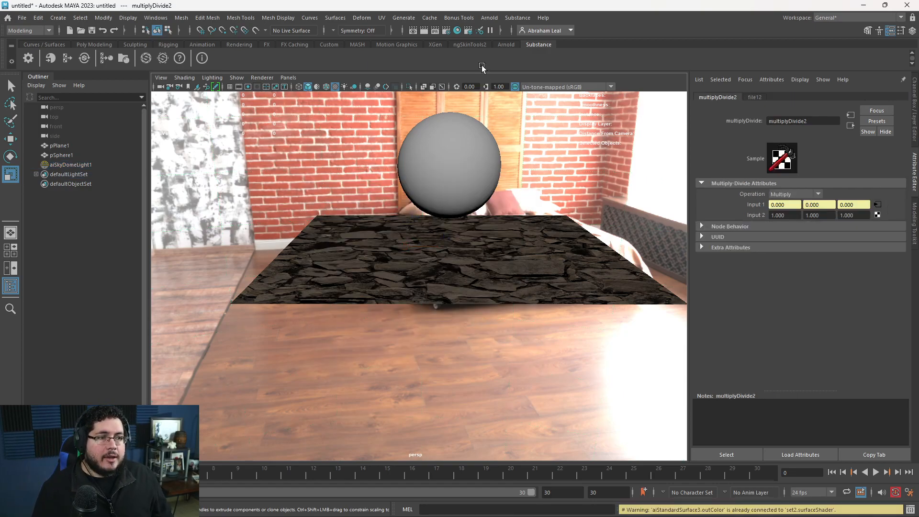
Open the Hypershade and graph the network of the new aiStandardSurface3 material.
left_click(460, 28)
left_click(269, 91)
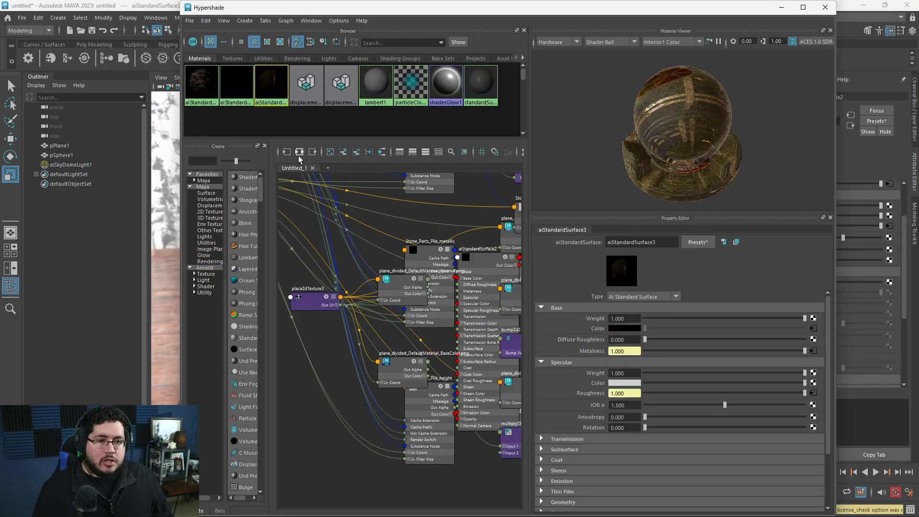
left_click(299, 155)
Examine how the base color, normal, metallic and roughness maps connect to the aiStandardSurface3 shader.
scroll(383, 292, "up", 2)
scroll(431, 295, "up", 3)
scroll(440, 302, "down", 3)
middle_click_drag(466, 320, 378, 216, "alt")
scroll(377, 217, "up", 1)
scroll(440, 257, "up", 2)
left_click_drag(685, 90, 758, 126, "alt")
scroll(357, 228, "down", 4)
middle_click_drag(357, 227, 544, 291, "alt")
scroll(439, 213, "up", 2)
left_click_drag(352, 239, 365, 222)
middle_click_drag(366, 223, 301, 206, "alt")
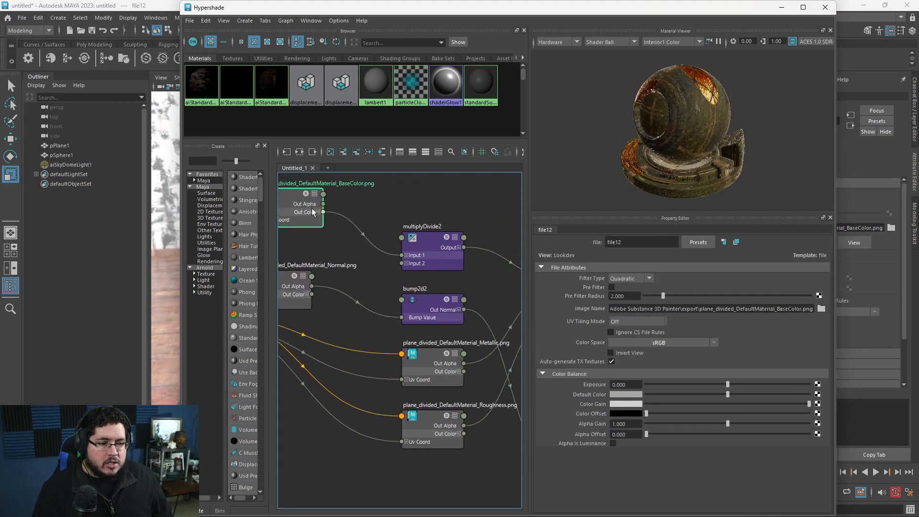
left_click(432, 237)
middle_click_drag(390, 282, 381, 224, "alt")
left_click(344, 271)
middle_click_drag(433, 384, 281, 413, "alt")
scroll(411, 380, "down", 2)
middle_click_drag(492, 323, 440, 331, "alt")
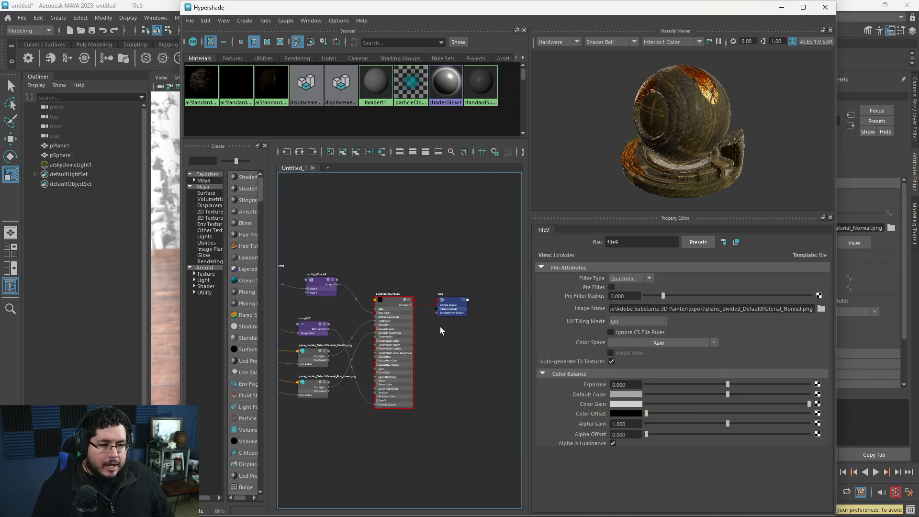
Graph the connections of the material's shading group and set the scale of displacementShader2 to 0.1.
left_click(449, 311)
left_click(300, 152)
scroll(434, 409, "up", 4)
middle_click_drag(433, 409, 513, 385, "alt")
left_click(434, 332)
scroll(366, 360, "down", 1)
double_click(630, 326)
type("0.1")
key("Return")
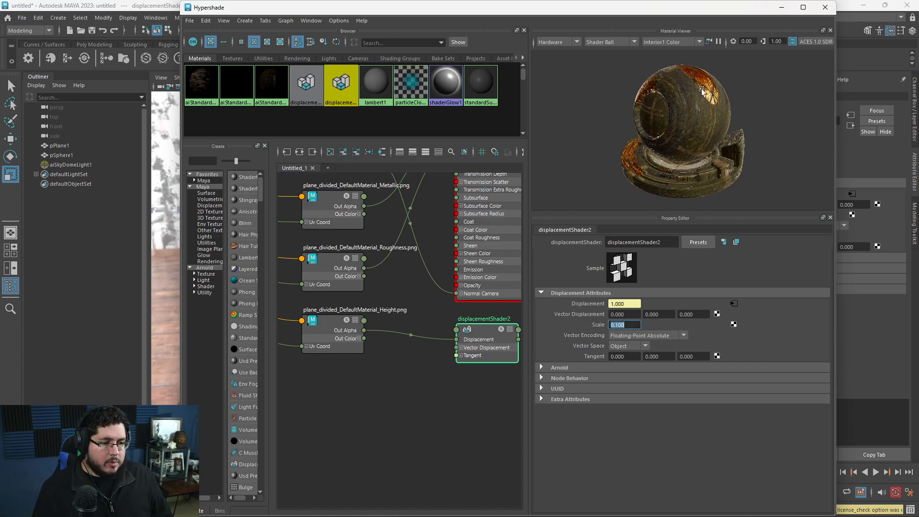
Minimize the Hypershade and set the sphere's Arnold subdivision type to catclark with 3 iterations.
left_click(782, 9)
left_click(445, 134)
left_click_drag(445, 135, 447, 163, "alt")
middle_click_drag(447, 163, 451, 250, "alt")
scroll(451, 251, "up", 3)
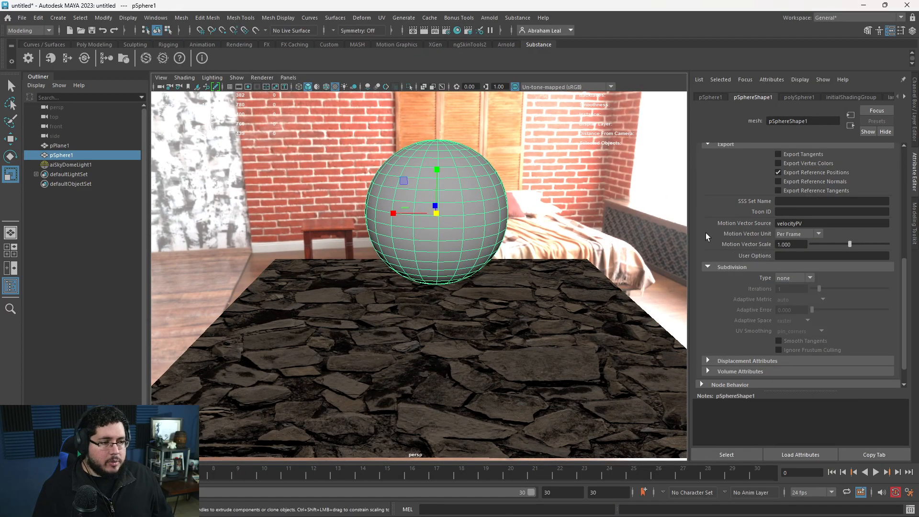
left_click(783, 279)
left_click(798, 288)
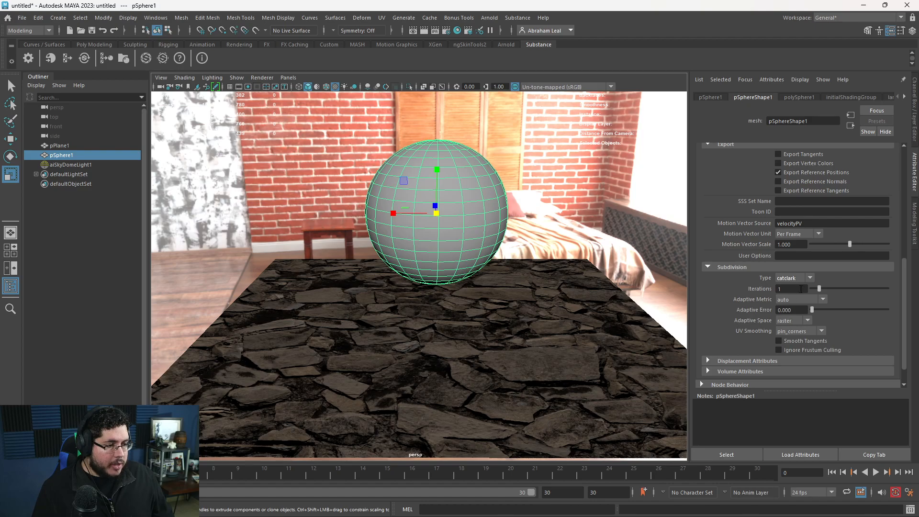
key("Return")
Deselect the sphere and open the Arnold RenderView.
left_click_drag(544, 264, 569, 266, "alt")
right_click_drag(569, 266, 551, 249, "alt")
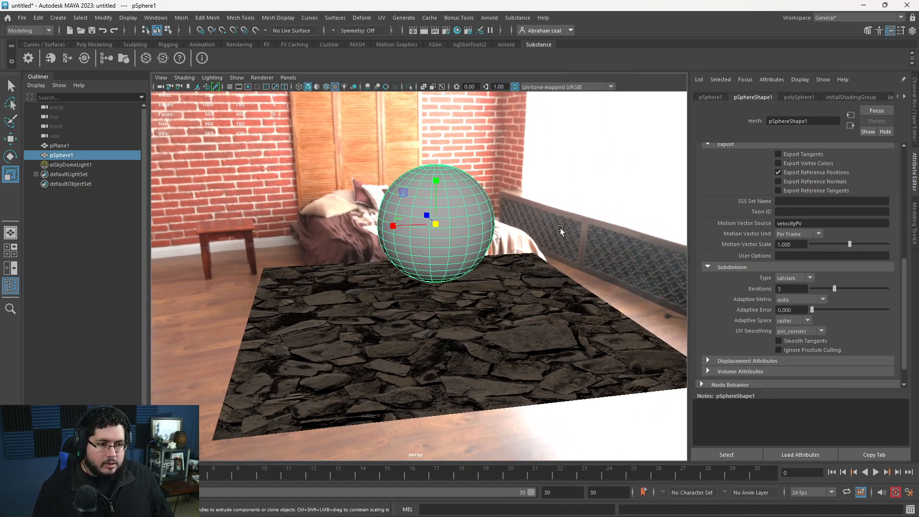
left_click(566, 180)
left_click(489, 17)
left_click(506, 32)
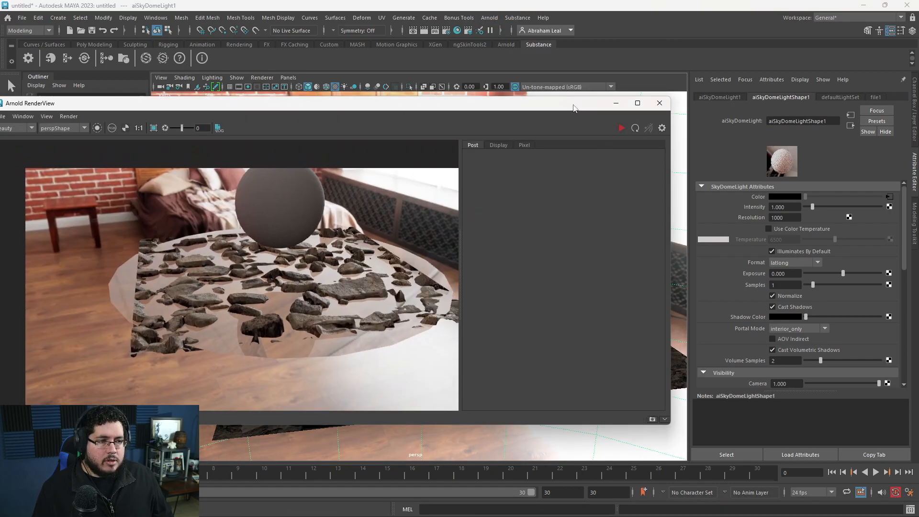
Assign the existing aiStandardSurface3 material to the sphere.
left_click_drag(575, 108, 567, 335)
left_click(462, 220)
right_click(461, 213)
mouse_move(464, 476)
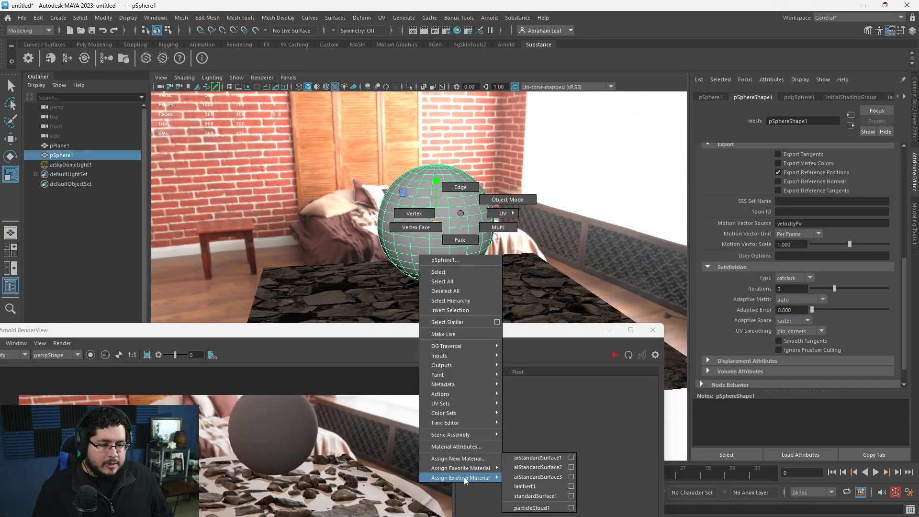
left_click(538, 476)
Render the scene in the Arnold RenderView, inspect the textured sphere up close, and stop the render.
left_click_drag(445, 330, 562, 154)
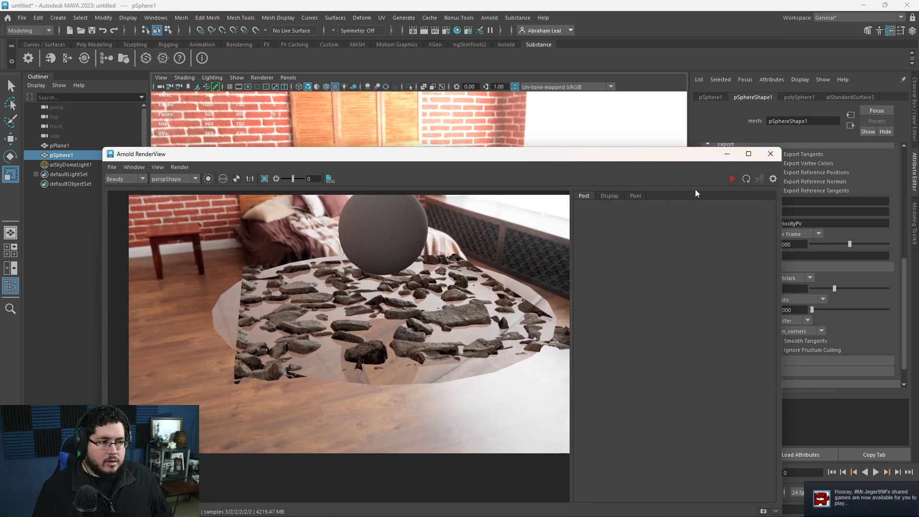
left_click(733, 179)
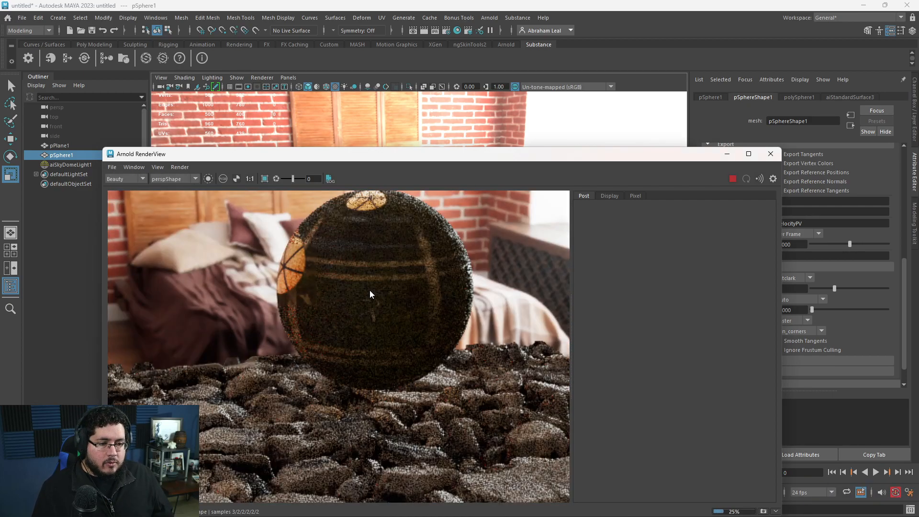
scroll(370, 290, "up", 4)
scroll(392, 309, "down", 5)
scroll(395, 303, "up", 2)
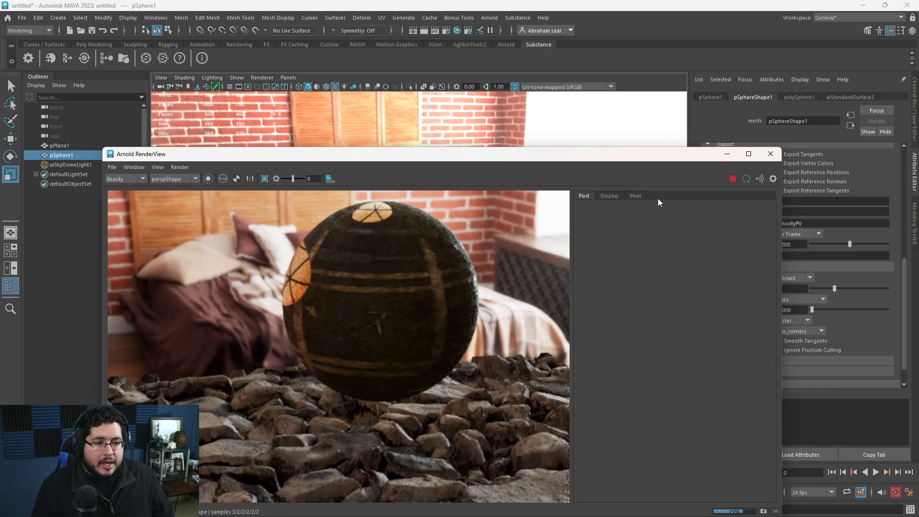
left_click(732, 179)
Return to the Hypershade and set the scale of displacementShader2 to 1.
left_click(62, 508)
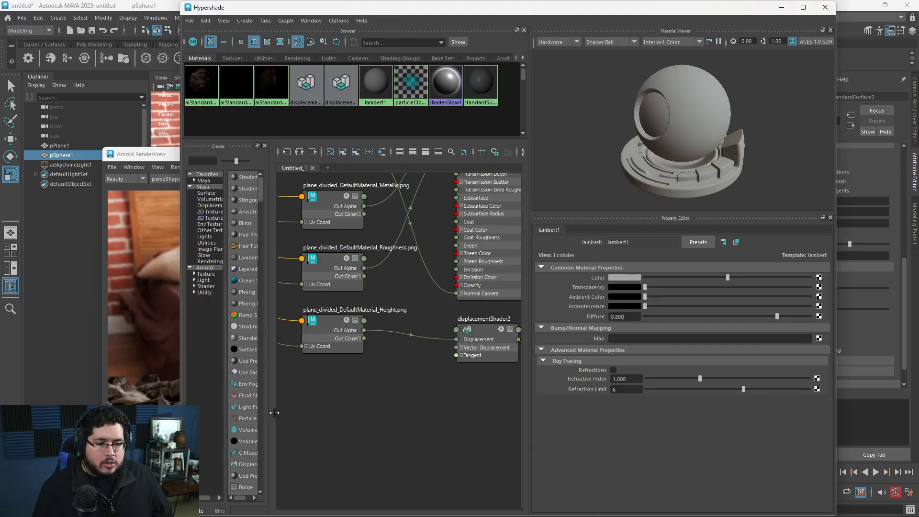
middle_click_drag(456, 389, 346, 372, "alt")
left_click(364, 324)
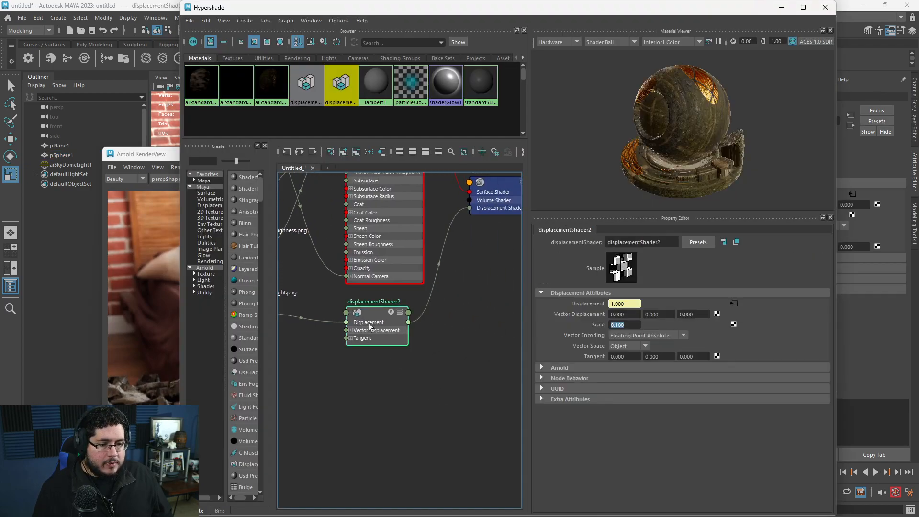
type("1")
key("Return")
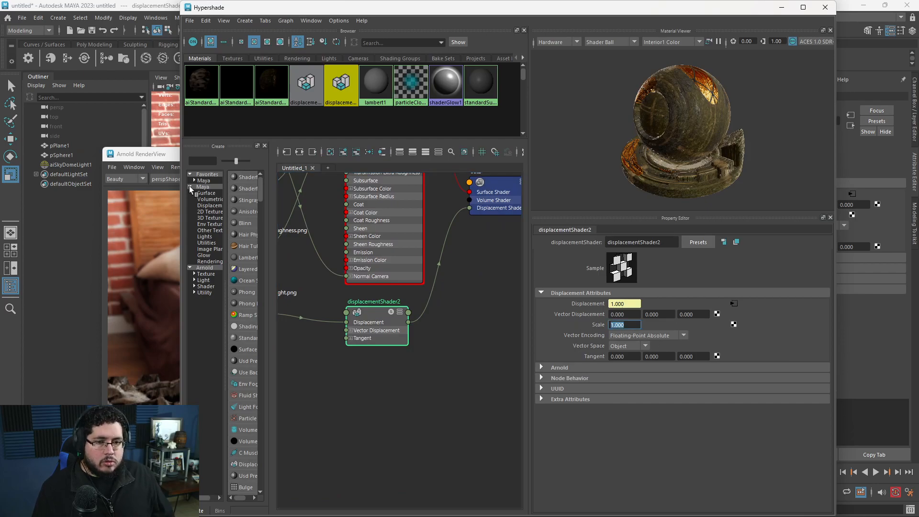
Render the scene again, inspect the displacement along the sphere's upper edge, and stop the render.
left_click(171, 161)
left_click(733, 178)
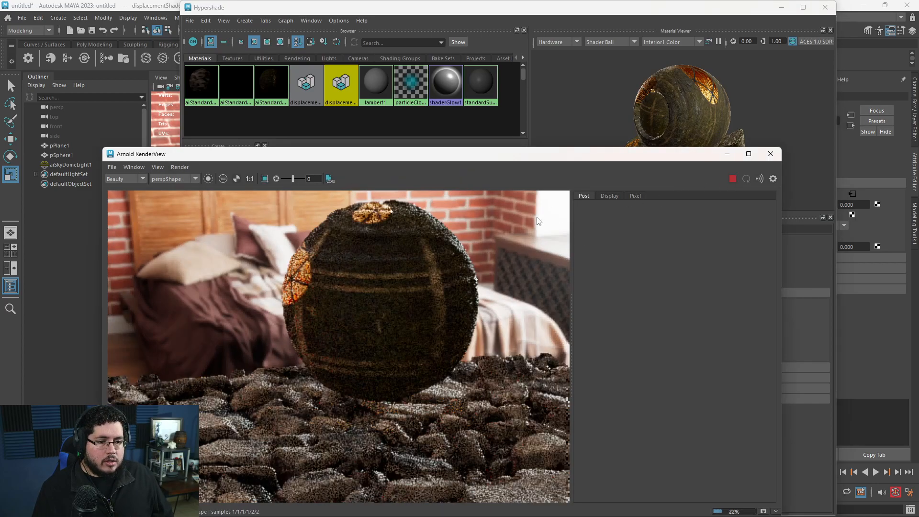
scroll(380, 240, "up", 4)
middle_click_drag(376, 272, 357, 330)
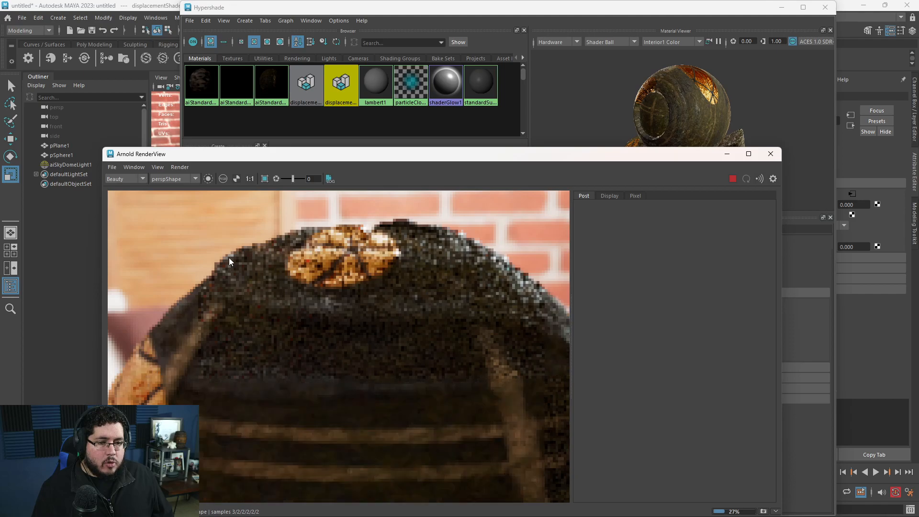
scroll(316, 289, "down", 6)
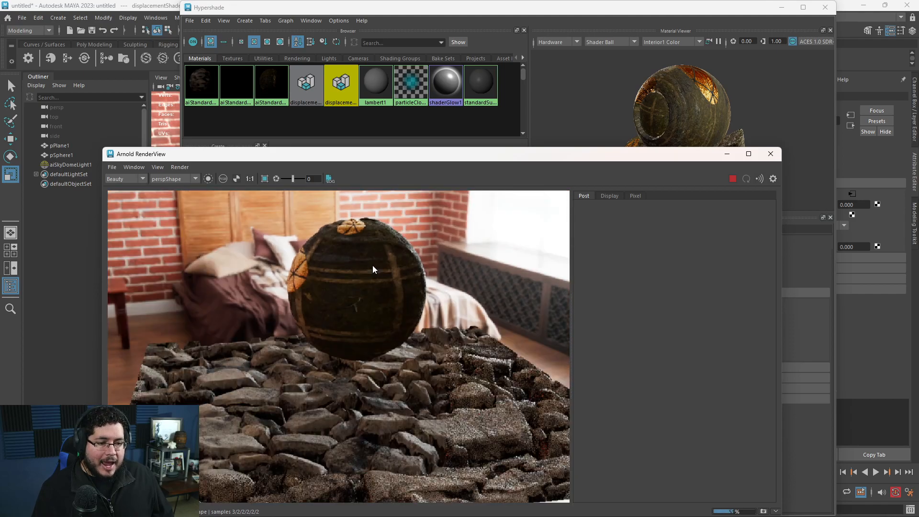
left_click(732, 178)
Set the scale of displacementShader2 to 2 and re-render to inspect the sphere's displaced surface.
left_click_drag(632, 153, 463, 136)
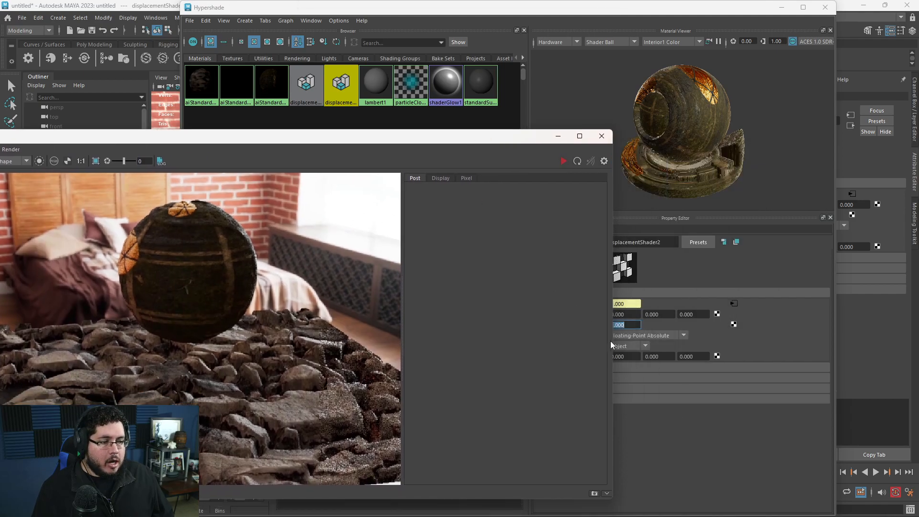
left_click(625, 322)
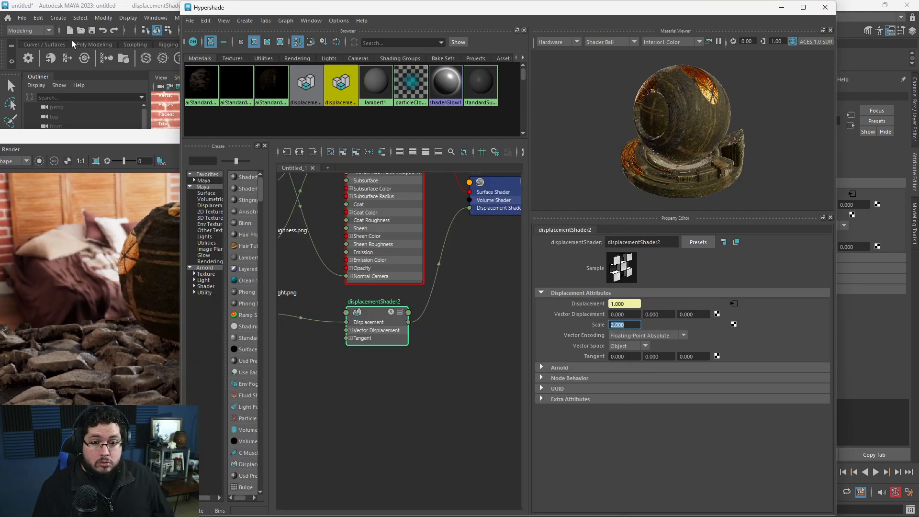
left_click(171, 134)
left_click(564, 164)
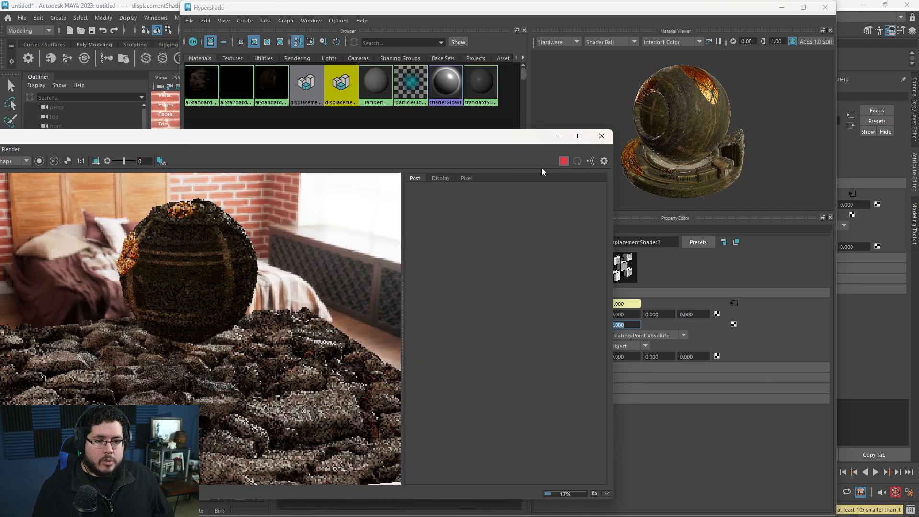
scroll(190, 243, "up", 3)
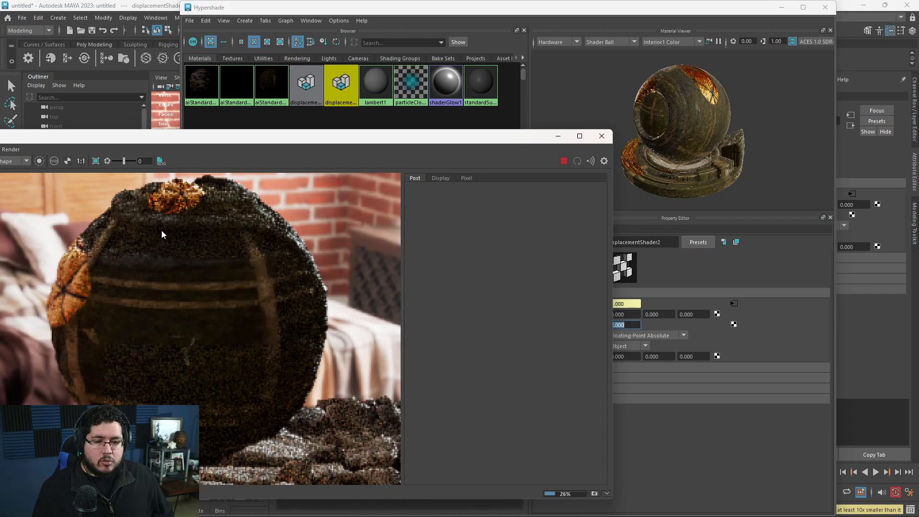
scroll(167, 244, "down", 4)
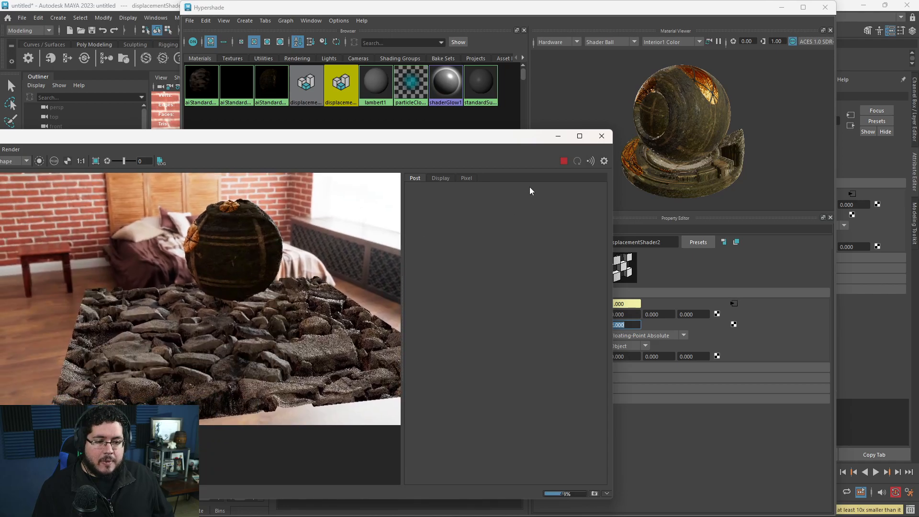
scroll(234, 336, "up", 2)
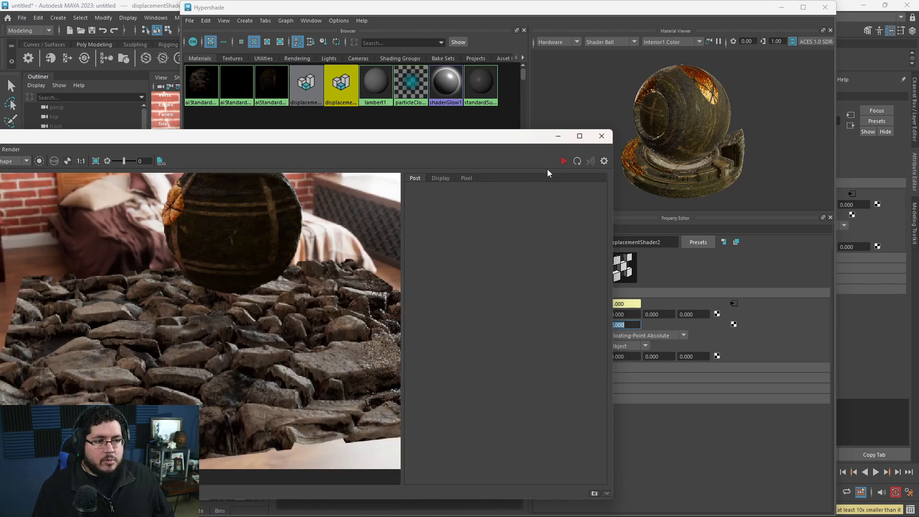
Minimize the render and Hypershade windows, create a camera, and look through it in the viewport.
left_click(557, 136)
left_click(781, 7)
left_click_drag(483, 259, 308, 195, "alt")
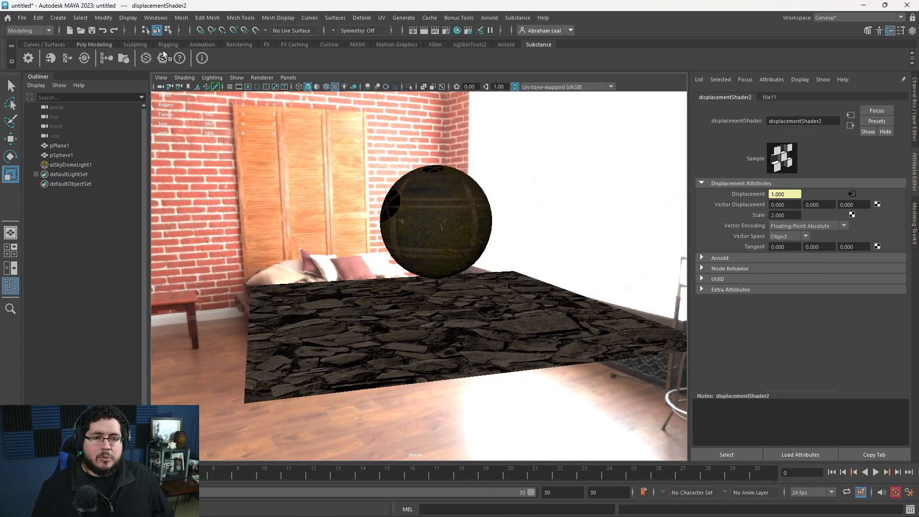
left_click(136, 45)
left_click(232, 44)
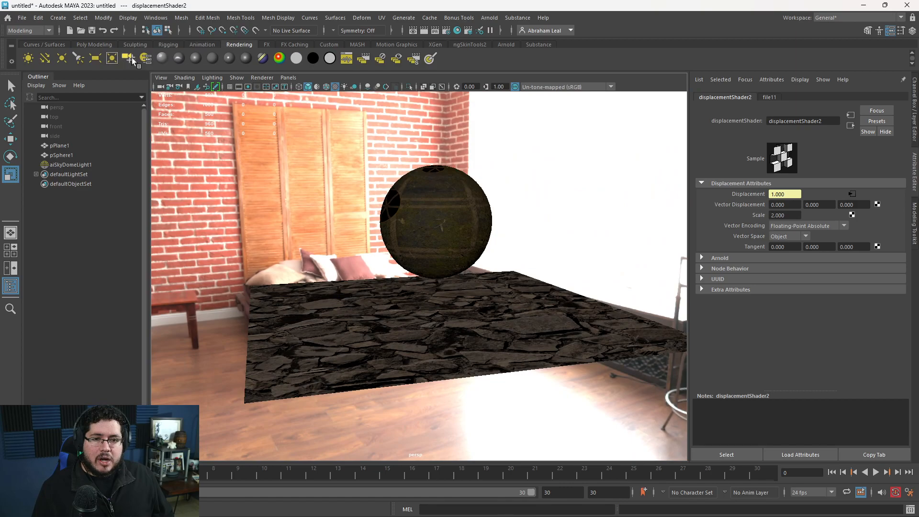
left_click(129, 58)
left_click(288, 77)
left_click(311, 118)
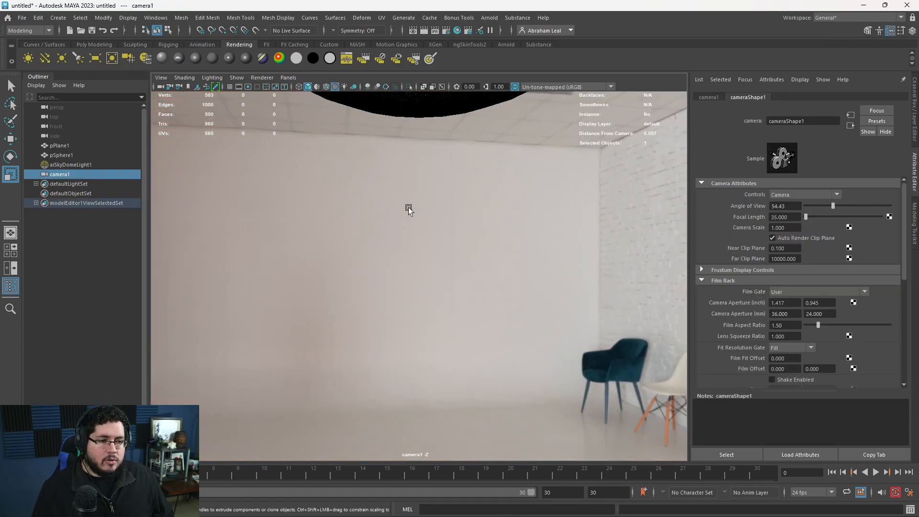
Show the resolution gate in the camera1 view and frame the sphere above the stone plane inside it.
scroll(409, 208, "down", 5)
middle_click_drag(409, 207, 414, 261, "alt")
scroll(430, 292, "up", 3)
left_click(248, 87)
right_click_drag(301, 186, 341, 216, "alt")
middle_click_drag(341, 216, 341, 208, "alt")
right_click_drag(340, 208, 348, 223, "alt")
left_click_drag(349, 222, 354, 226, "alt")
right_click_drag(354, 226, 370, 245, "alt")
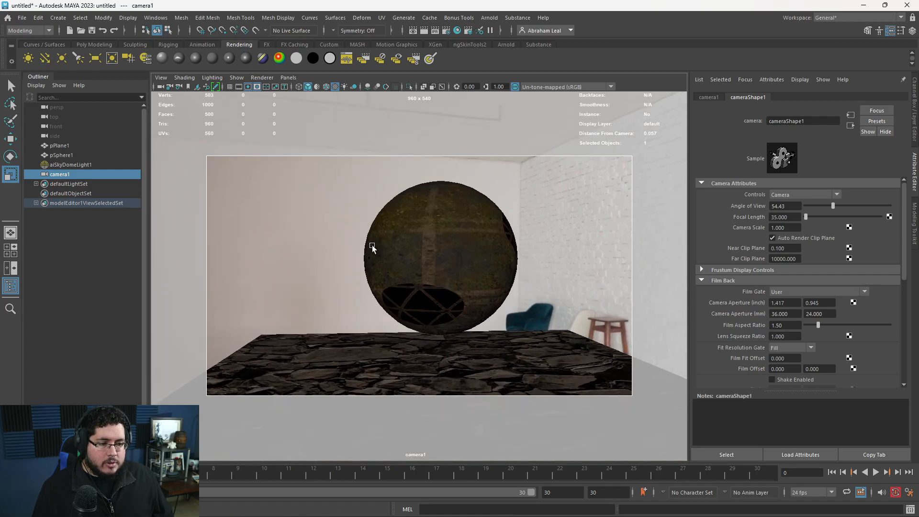
middle_click_drag(370, 246, 361, 204, "alt")
left_click_drag(361, 204, 330, 191, "alt")
middle_click_drag(329, 192, 336, 205, "alt")
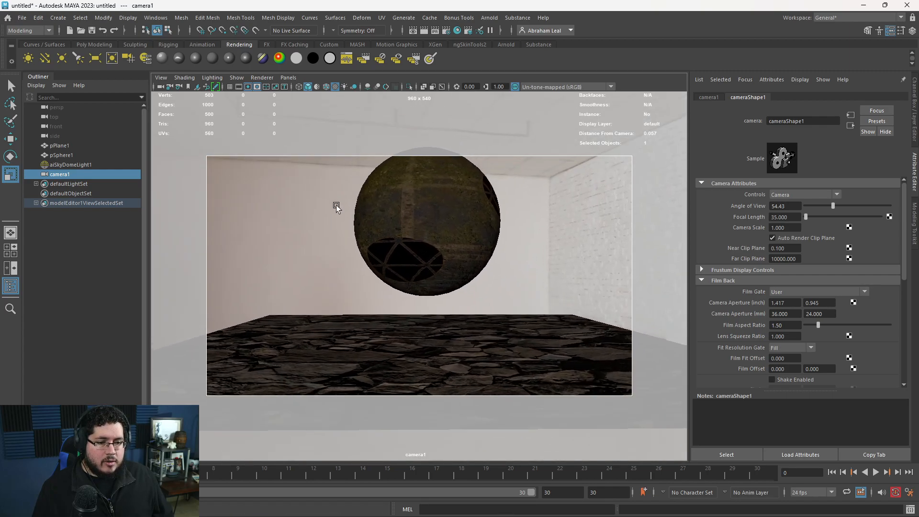
Scale up the stone ground plane and move the sphere toward one side of the camera frame.
left_click(401, 369)
left_click_drag(486, 351, 721, 327)
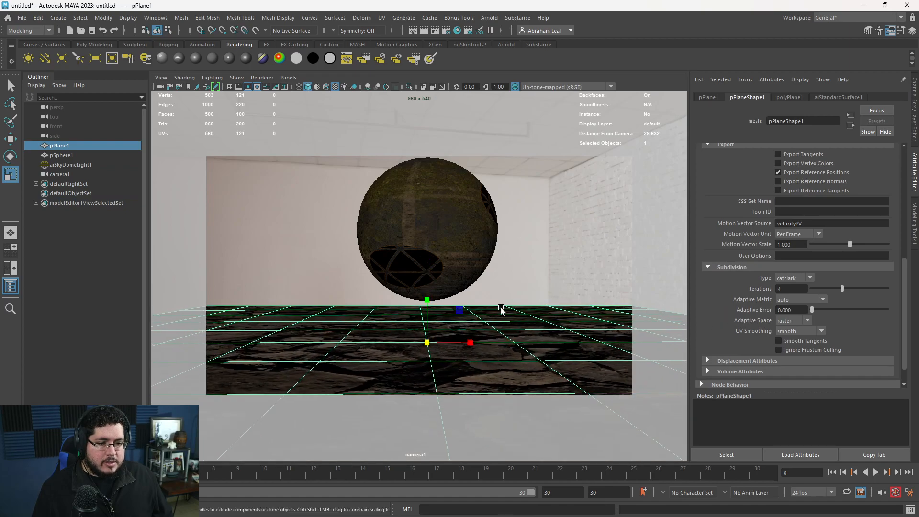
left_click(437, 217)
key("w")
left_click_drag(428, 227, 359, 237)
Duplicate the sphere twice, scaling, rotating and moving the copies so a smaller one rests on the ground and another floats behind.
key("ctrl+d")
key("e")
key("r")
key("w")
key("ctrl+d")
key("r")
key("e")
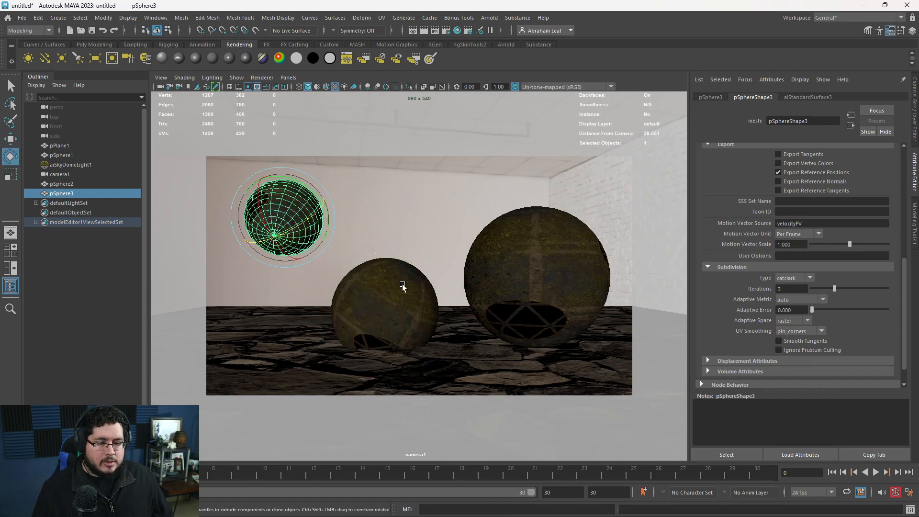
Render the camera1 view with Arnold, inspect the displaced spheres and rocks up close, stop the render and minimize its window.
left_click(386, 313)
left_click(485, 17)
left_click(501, 35)
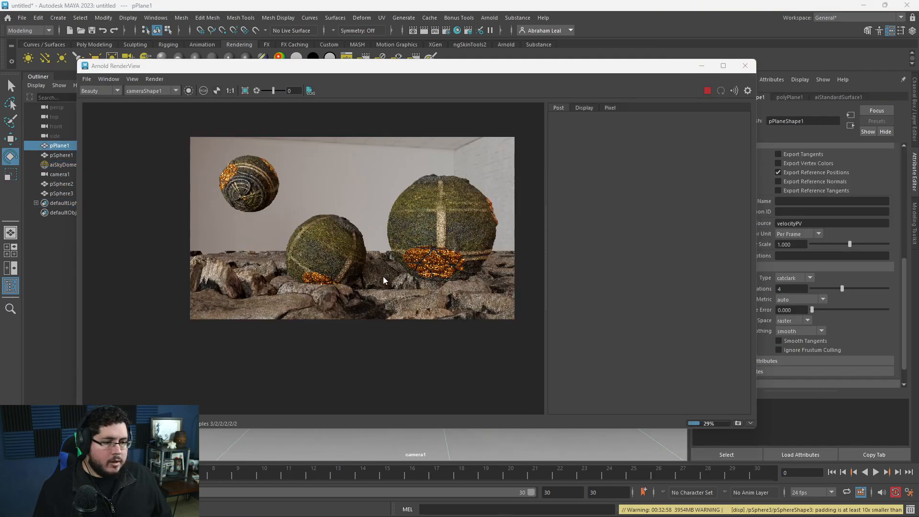
scroll(394, 270, "up", 2)
scroll(394, 270, "down", 2)
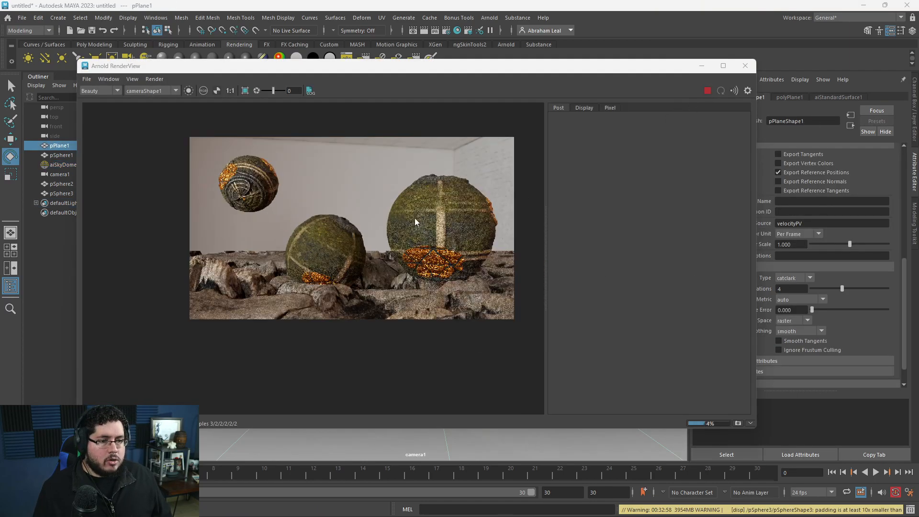
scroll(366, 243, "up", 3)
scroll(366, 243, "down", 2)
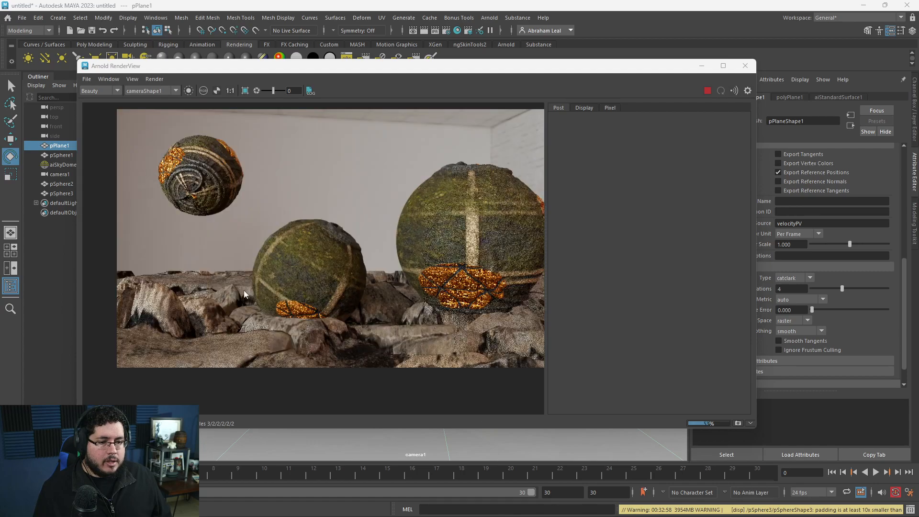
left_click(708, 91)
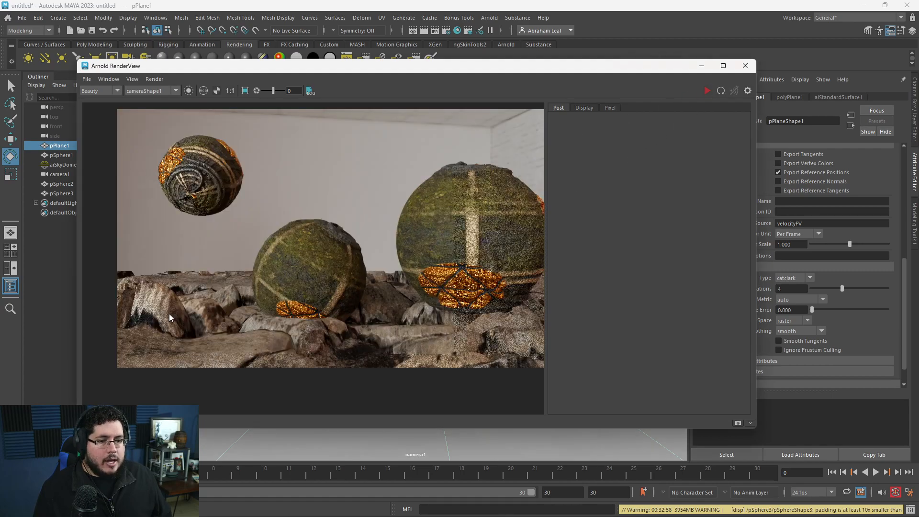
left_click(702, 71)
View the scene from above and graph aiStandardSurface2 in the Hypershade to check its shading group's displacement connection.
left_click_drag(535, 266, 497, 263, "alt")
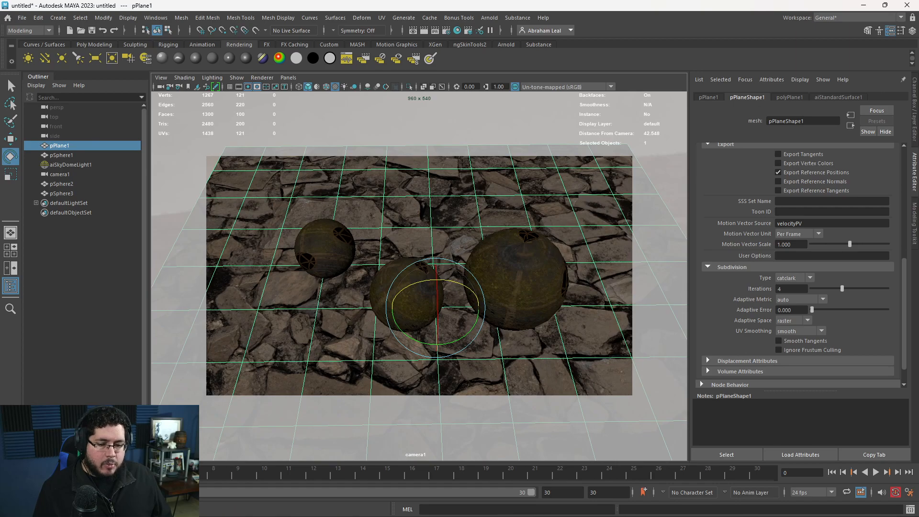
left_click(457, 30)
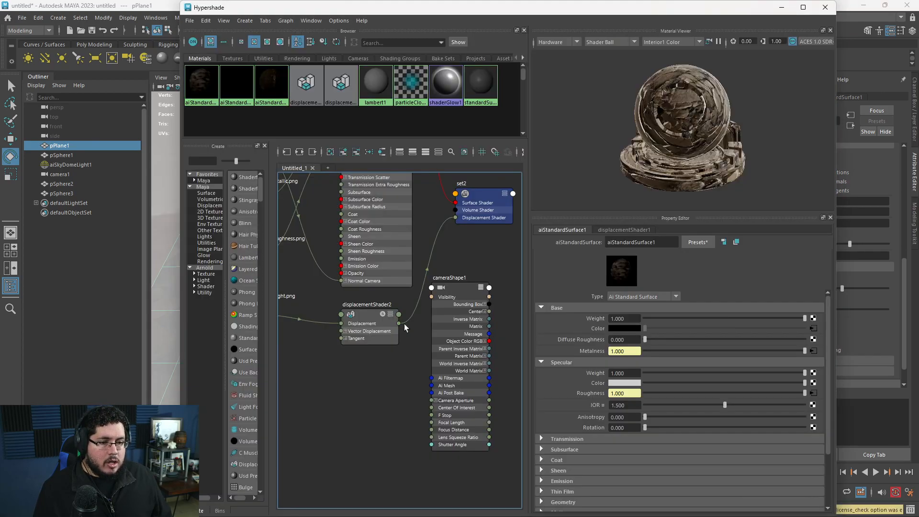
left_click(239, 93)
left_click(300, 153)
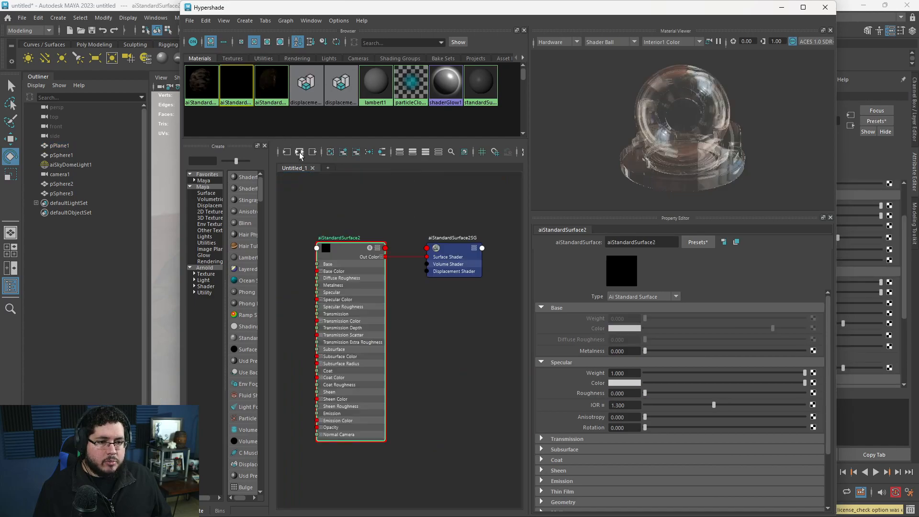
left_click(451, 270)
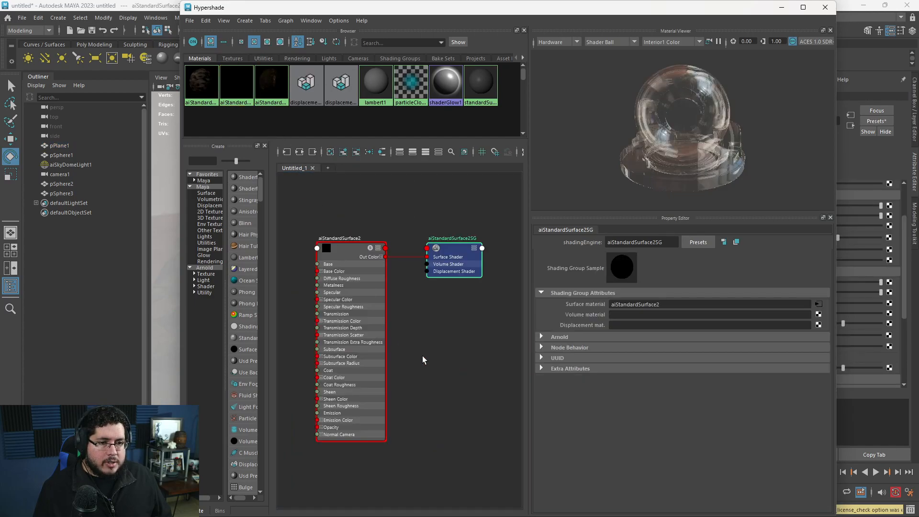
Graph the aiStandardSurface1 network, set the scale of displacementShader1 to 0.05, and minimize the Hypershade.
left_click(201, 84)
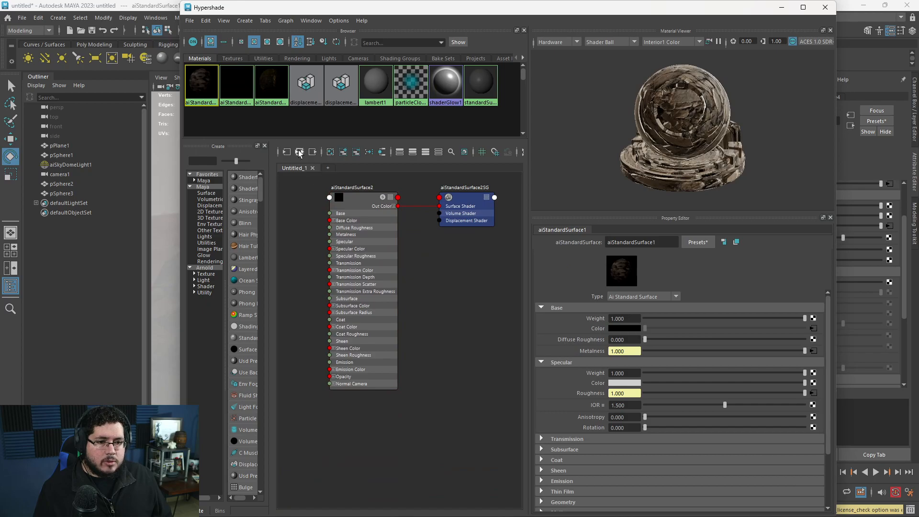
left_click(300, 152)
left_click(498, 297)
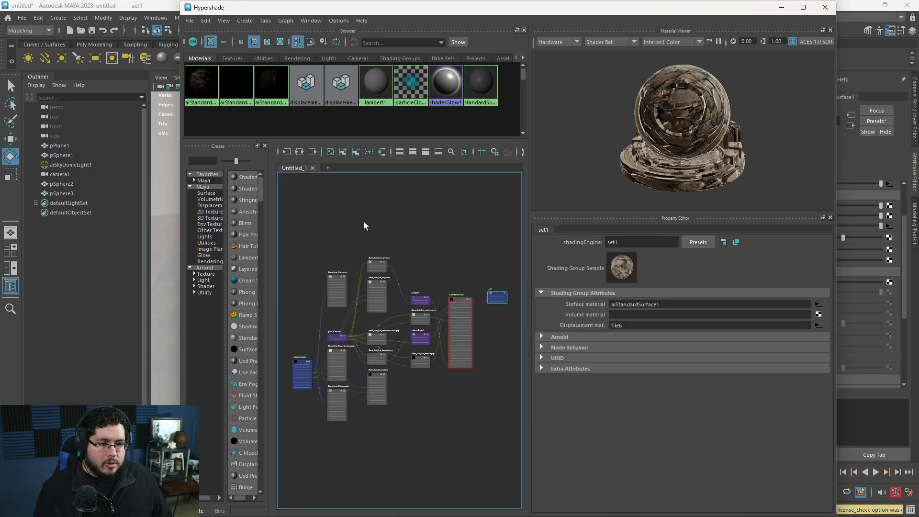
left_click(299, 153)
middle_click_drag(434, 398, 400, 328, "alt")
scroll(401, 327, "up", 6)
left_click(455, 374)
left_click(622, 325)
type("0.05")
key("Return")
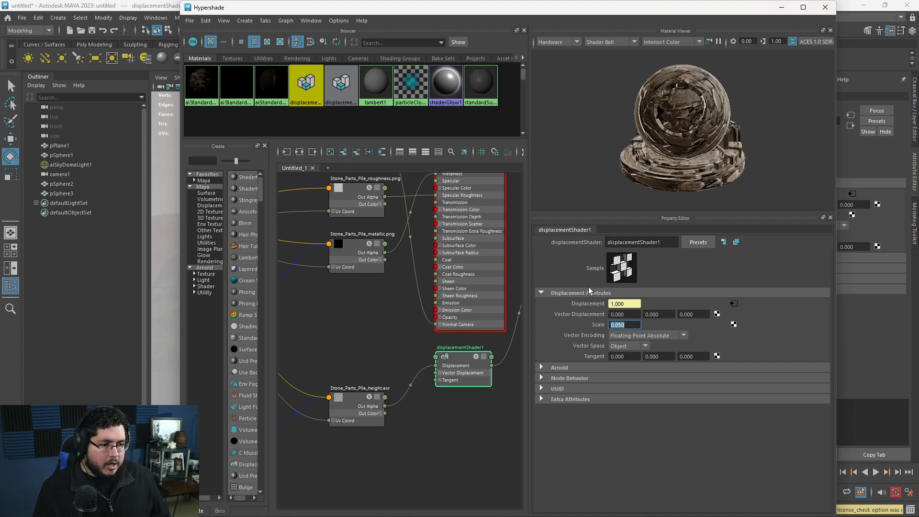
left_click(782, 7)
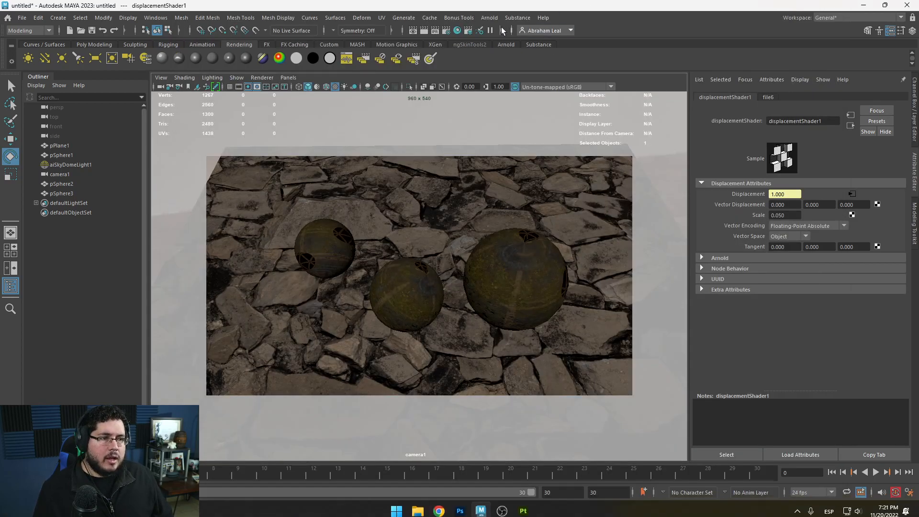
Save the scene under the file name substanceshaders in Maya ASCII format.
key("ctrl+shift+s")
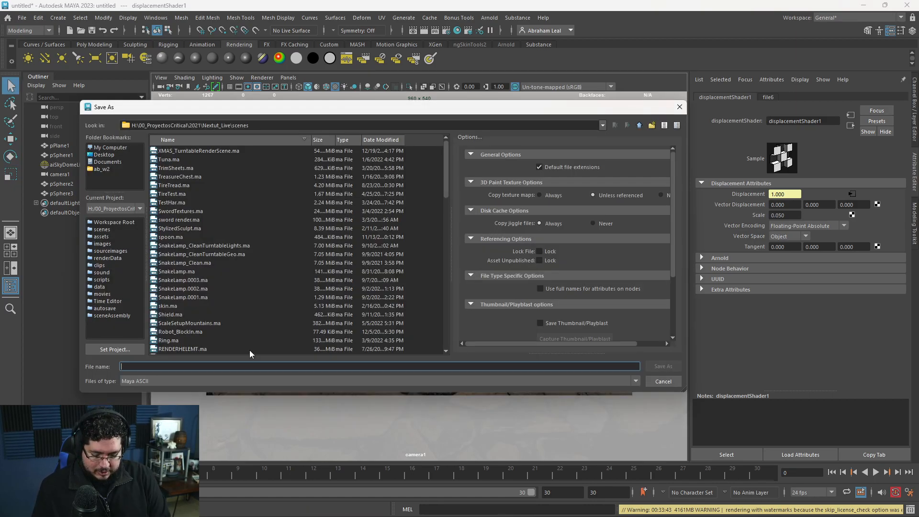
type("substanceshaders")
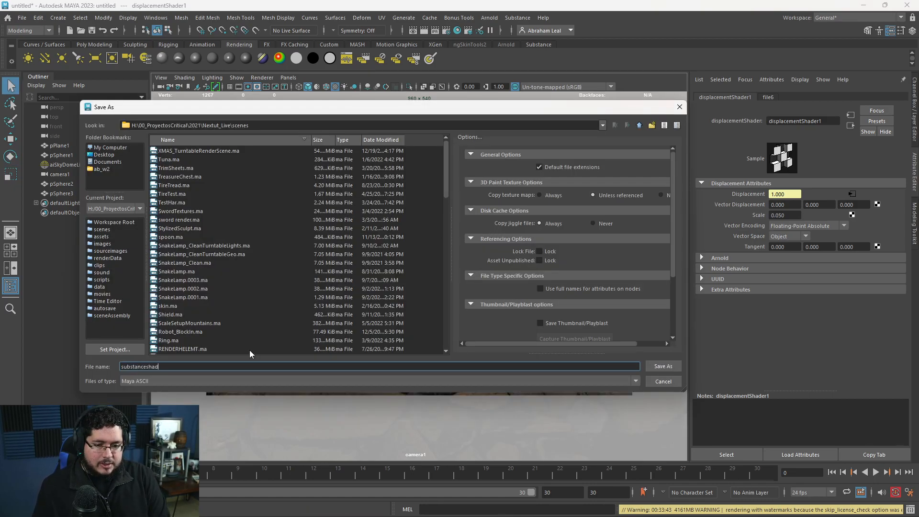
key("Return")
Check the Arnold system render settings, then render the overhead camera angle and inspect the reduced ground displacement.
mouse_move(415, 203)
left_mouse_down("alt")
mouse_move(409, 183)
mouse_move(416, 199)
left_mouse_up("alt")
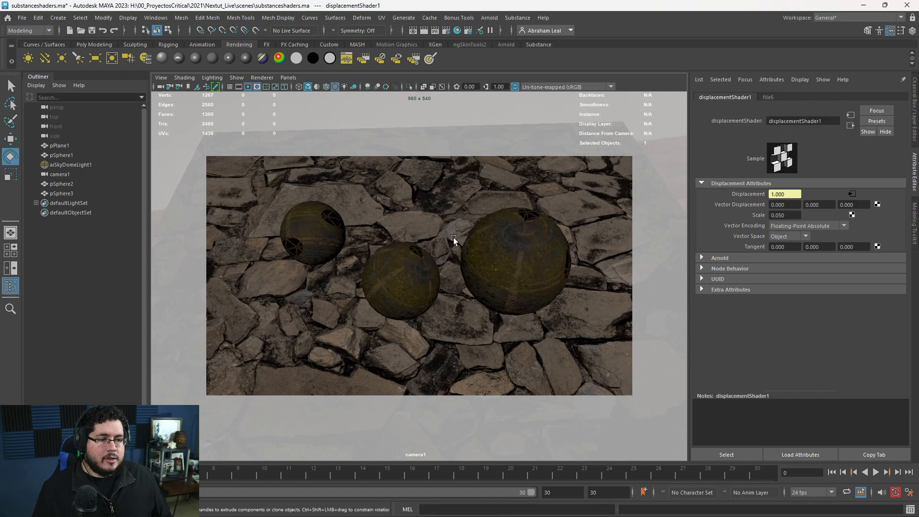
left_click(489, 17)
left_click(503, 33)
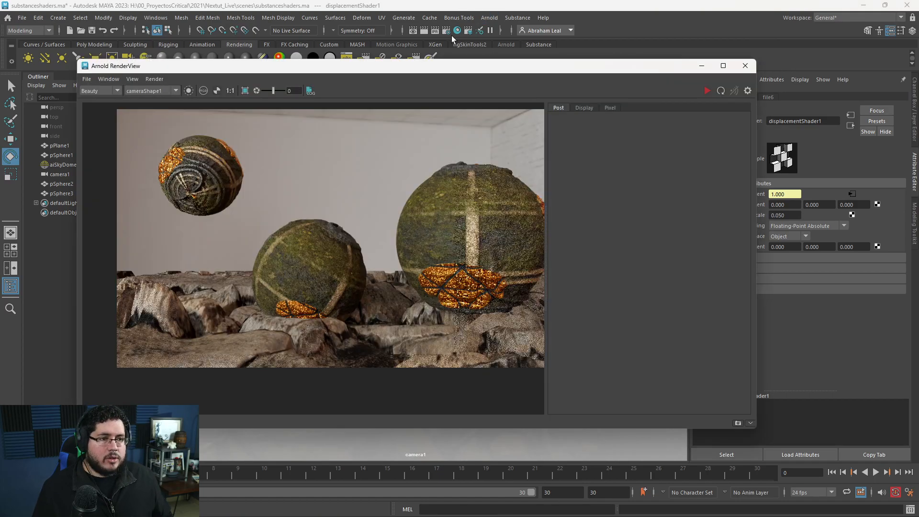
left_click(449, 35)
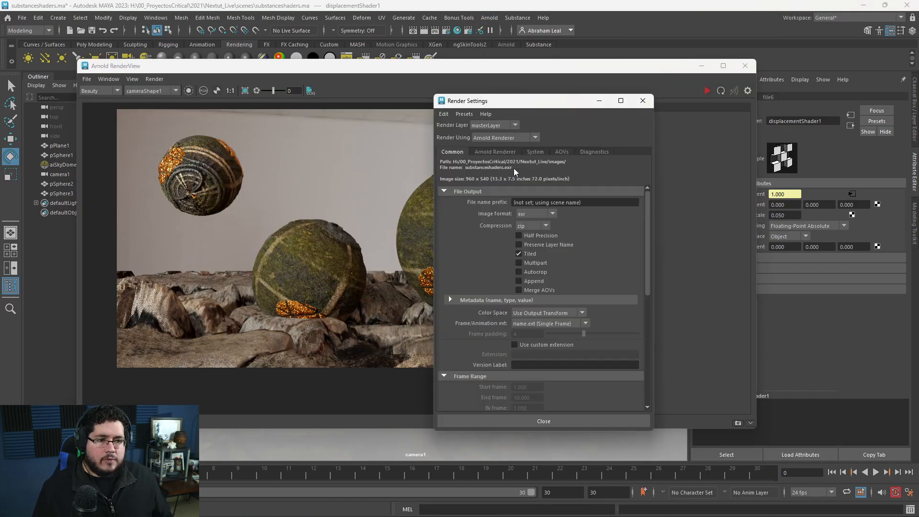
left_click(532, 151)
left_click(528, 183)
left_click(564, 92)
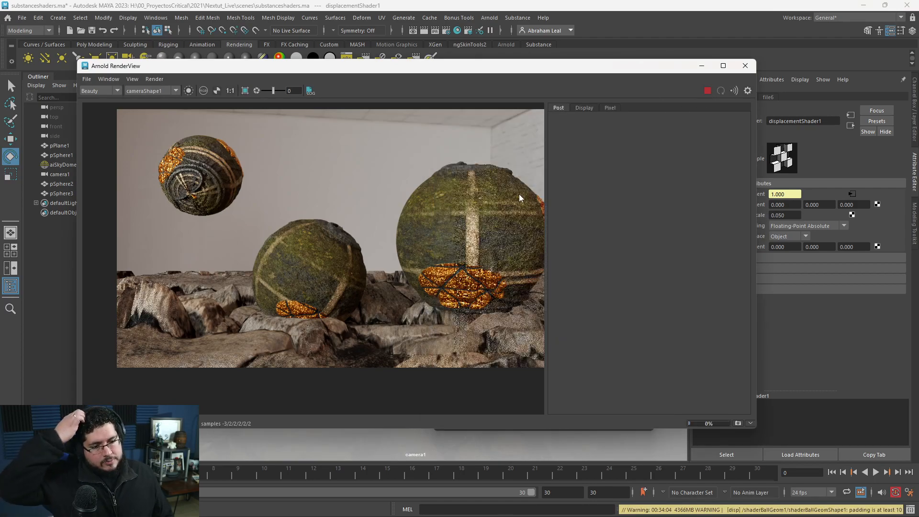
scroll(340, 238, "down", 3)
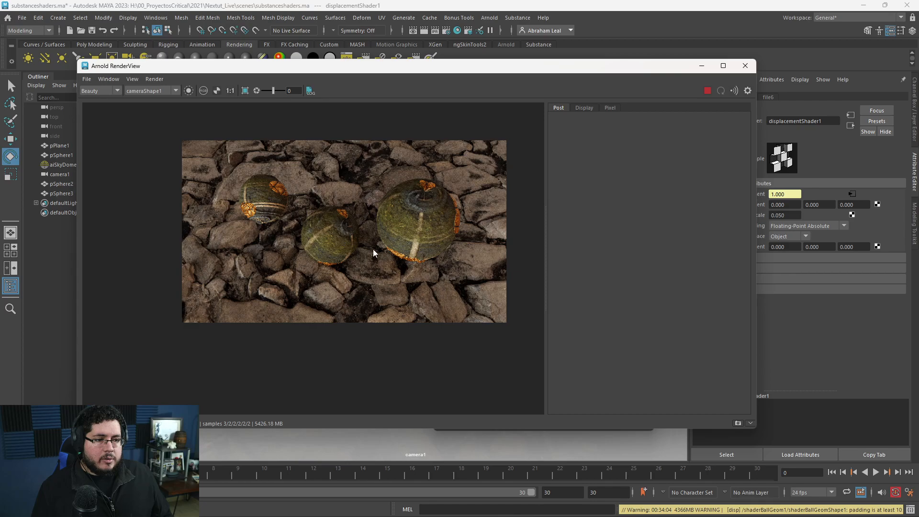
scroll(416, 252, "up", 4)
scroll(416, 252, "down", 2)
scroll(416, 251, "down", 2)
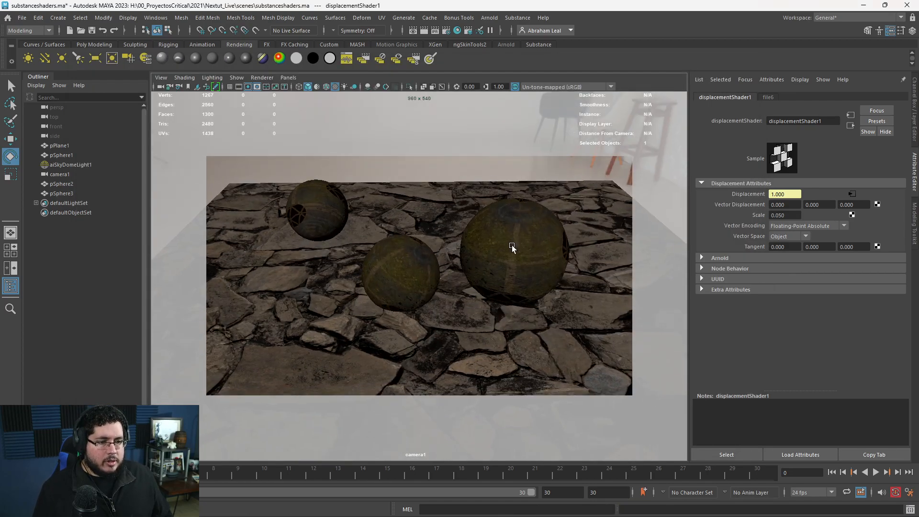
Scale up the stone ground plane further and lower the camera to a flatter angle on the spheres.
left_click_drag(514, 240, 458, 317, "alt")
left_click(425, 310)
key("r")
left_click_drag(422, 288, 641, 294)
right_click_drag(555, 313, 593, 323, "alt")
middle_click_drag(562, 299, 571, 318, "alt")
right_click_drag(551, 312, 454, 369, "alt")
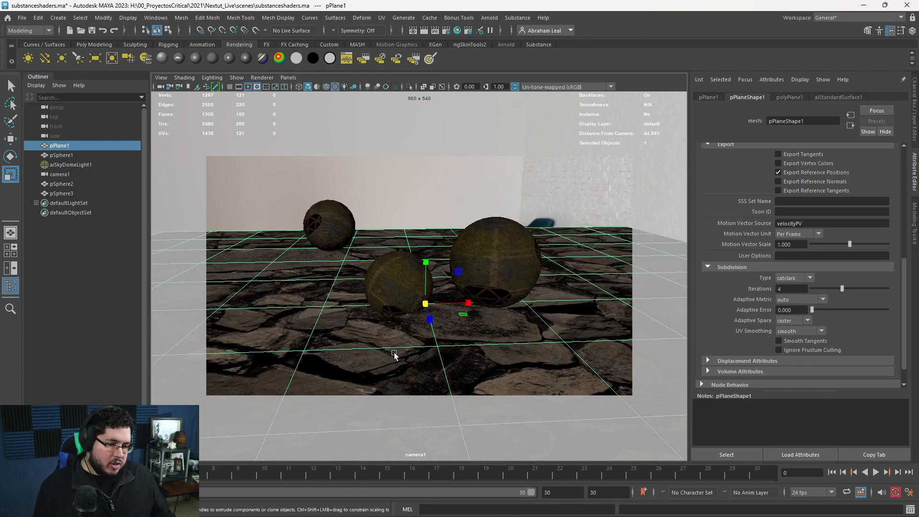
In the Hypershade, select the stone material's place2dTexture2 node and set its Repeat UV to 4 by 4.
key("alt+Tab")
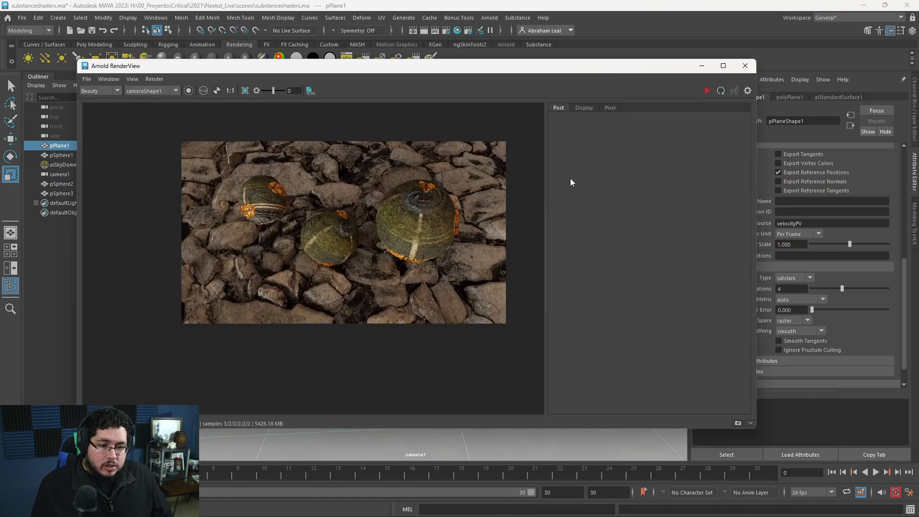
key("alt+Tab")
middle_click_drag(314, 328, 388, 359, "alt")
scroll(371, 328, "down", 2)
scroll(319, 276, "up", 2)
middle_click_drag(319, 277, 343, 293, "alt")
middle_click_drag(364, 326, 326, 382, "alt")
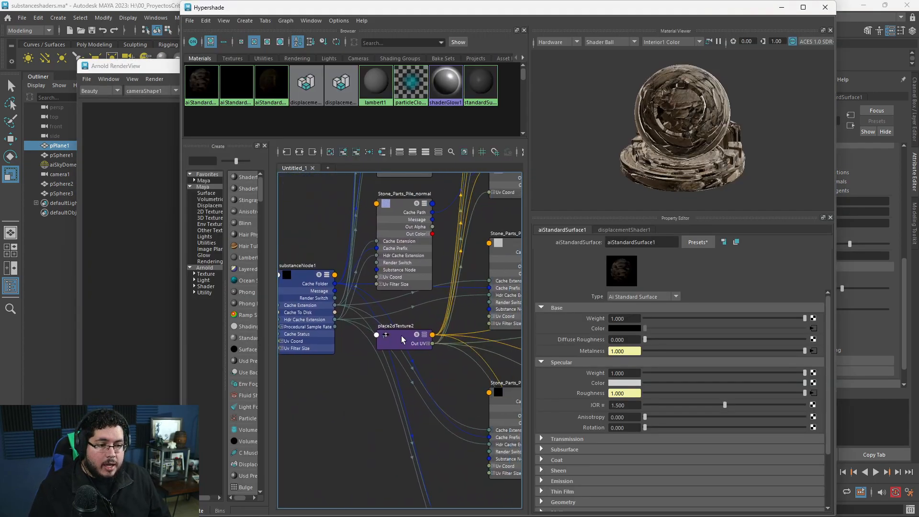
left_click_drag(399, 336, 309, 409)
left_click(618, 337)
type("4")
key("Tab")
type("4")
key("Return")
Re-render the scene to inspect the denser stone tiling, and minimize the render and Hypershade windows.
left_click(135, 203)
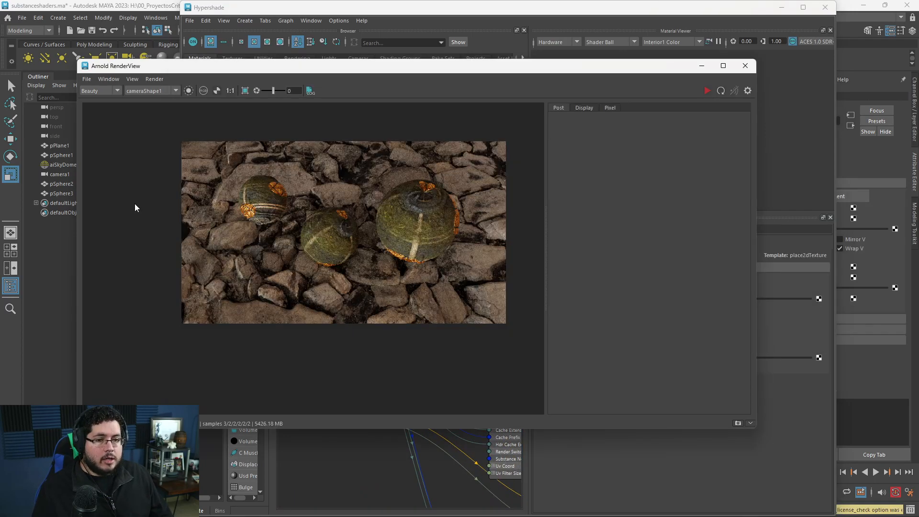
left_click(707, 90)
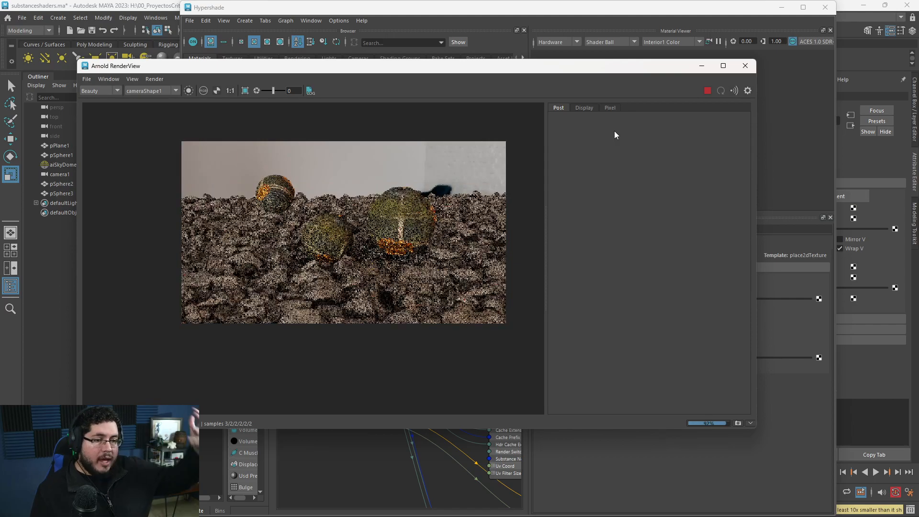
scroll(352, 275, "up", 2)
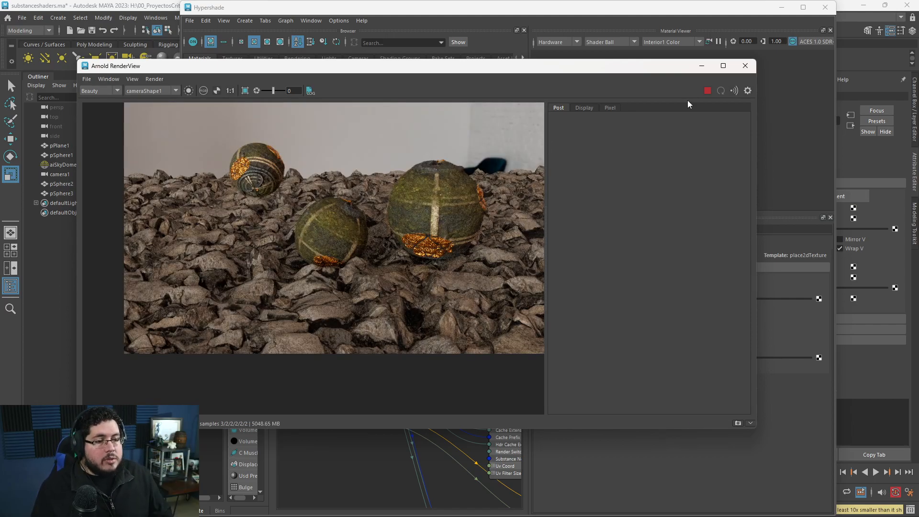
left_click(701, 66)
left_click(782, 8)
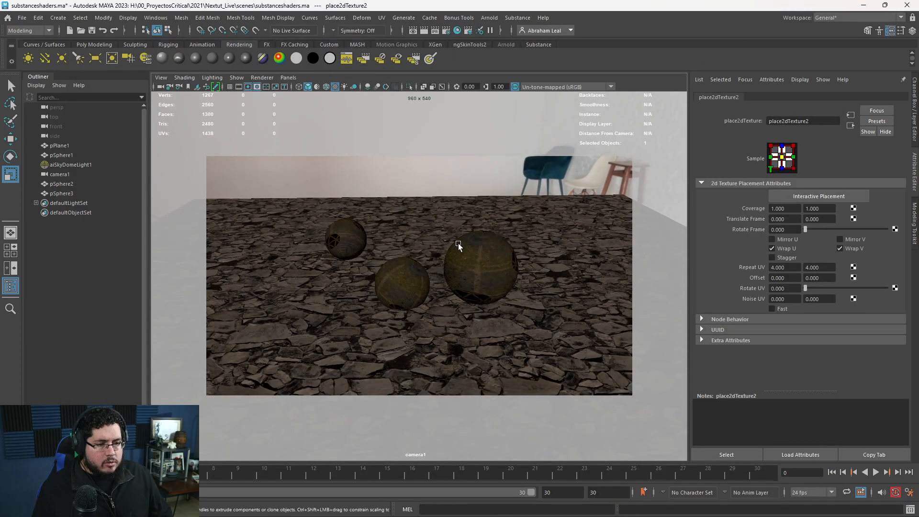
Set the ground plane's Arnold subdivision iterations to 5 and re-render the scene.
left_click(481, 268)
left_click(448, 372)
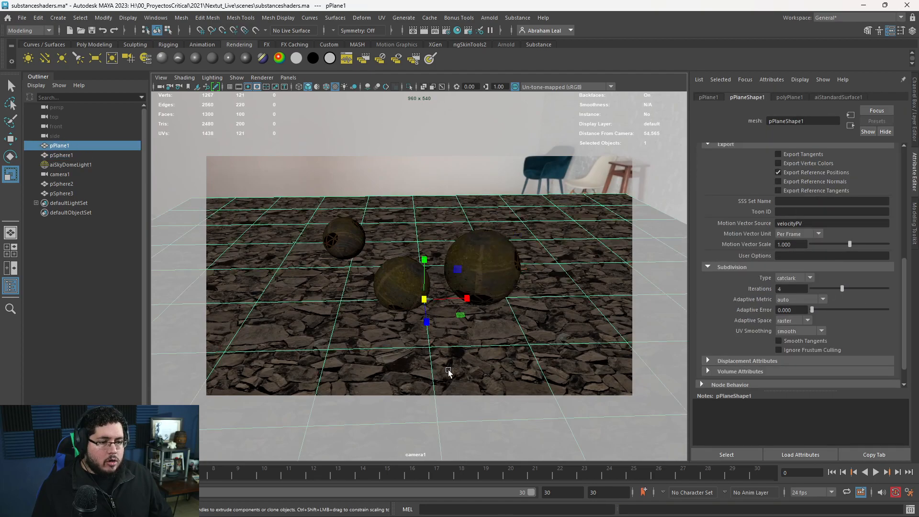
type("5")
key("Return")
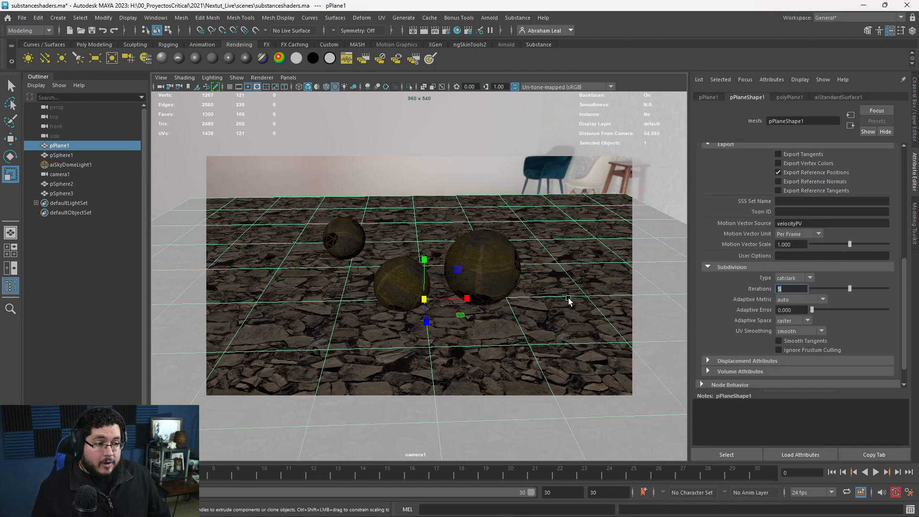
key("alt+Tab")
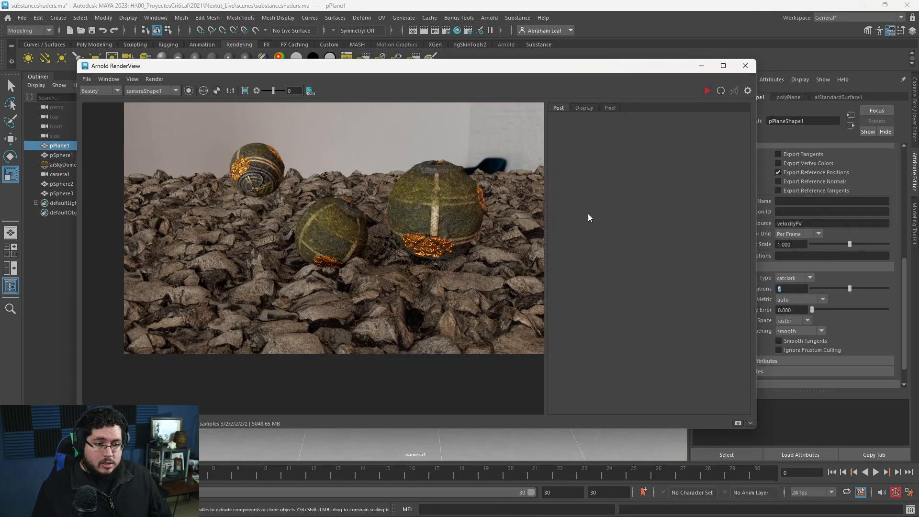
left_click(706, 91)
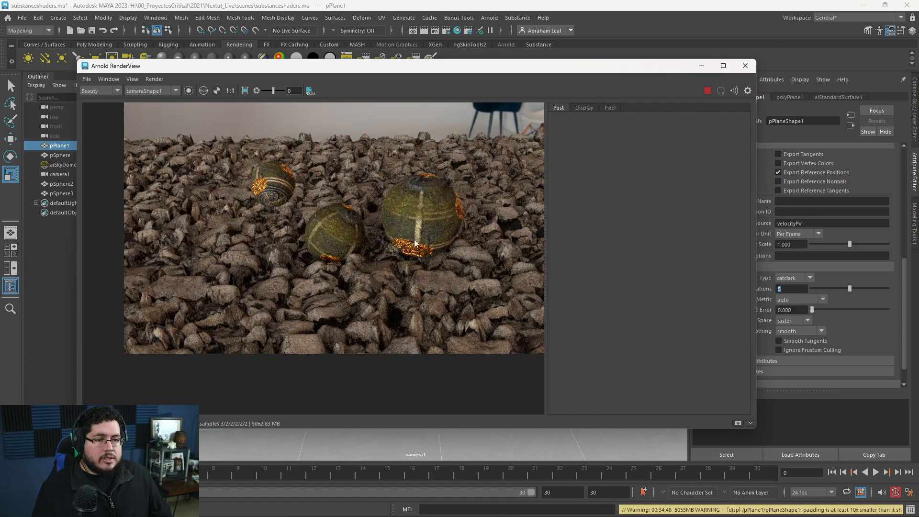
In the Hypershade, set the stone material's place2dTexture2 Repeat UV to 3 and re-render the scene.
key("alt+Tab")
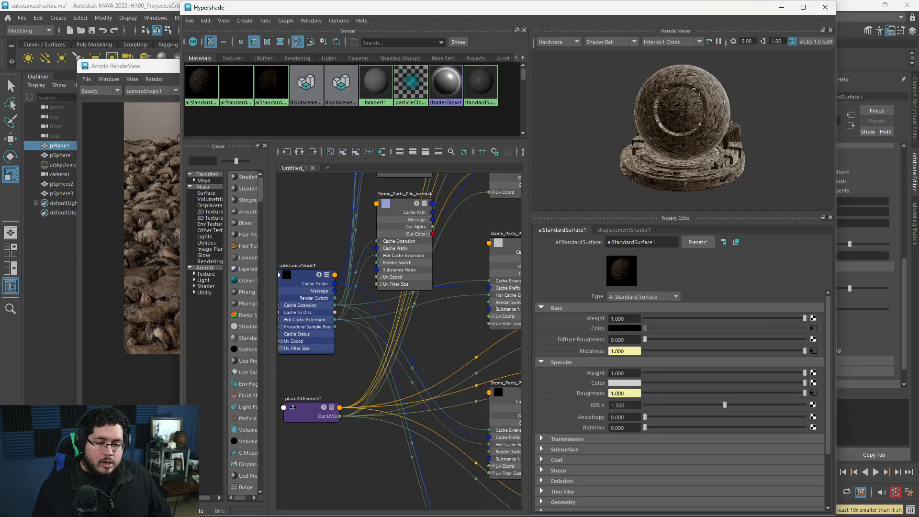
left_click(307, 410)
left_click_drag(659, 339, 607, 345)
type("3")
key("Return")
left_click(126, 223)
left_click(707, 90)
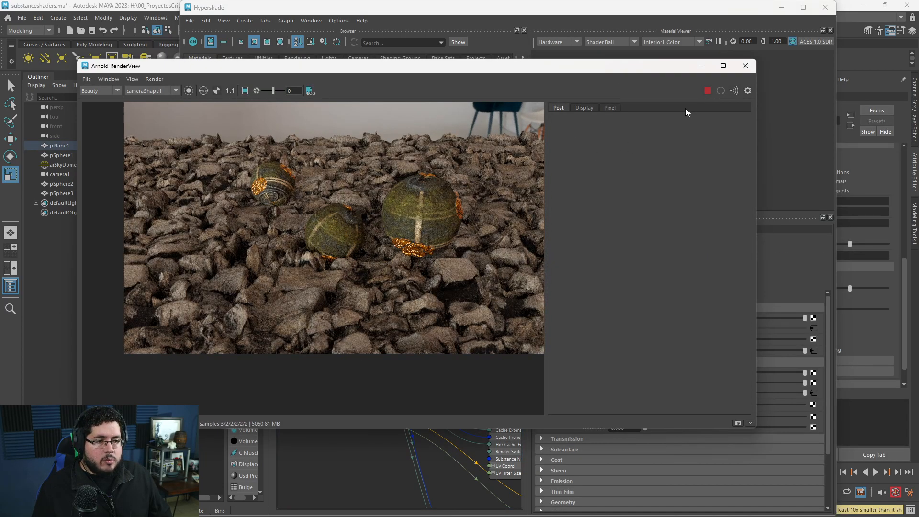
Set the stone material's displacement shader scale to 0.01 and re-render the scene.
left_click(702, 67)
scroll(473, 220, "up", 6)
left_click(481, 202)
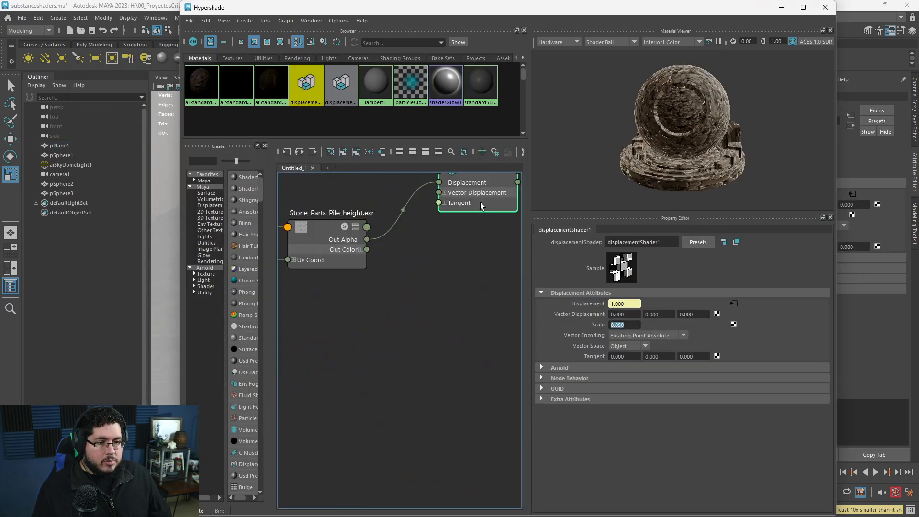
left_click_drag(640, 324, 602, 324)
type("0.01")
key("Return")
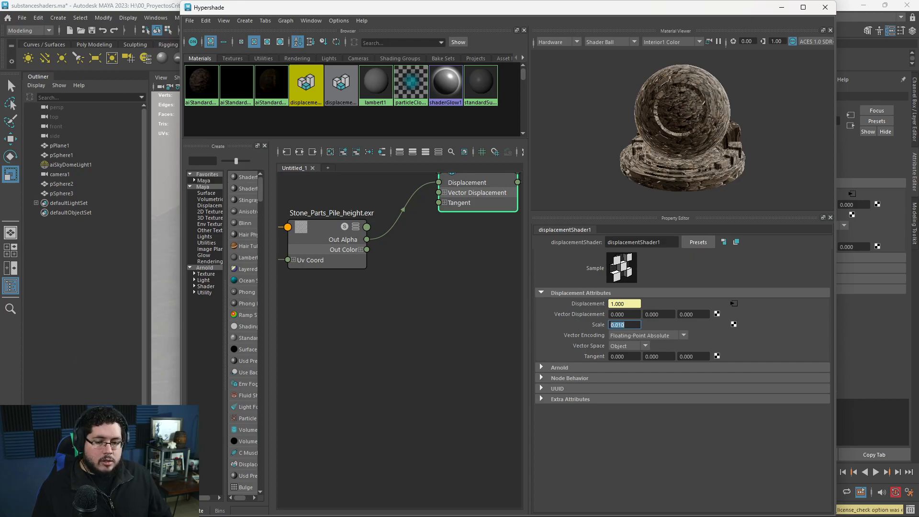
key("alt+Tab")
left_click(718, 91)
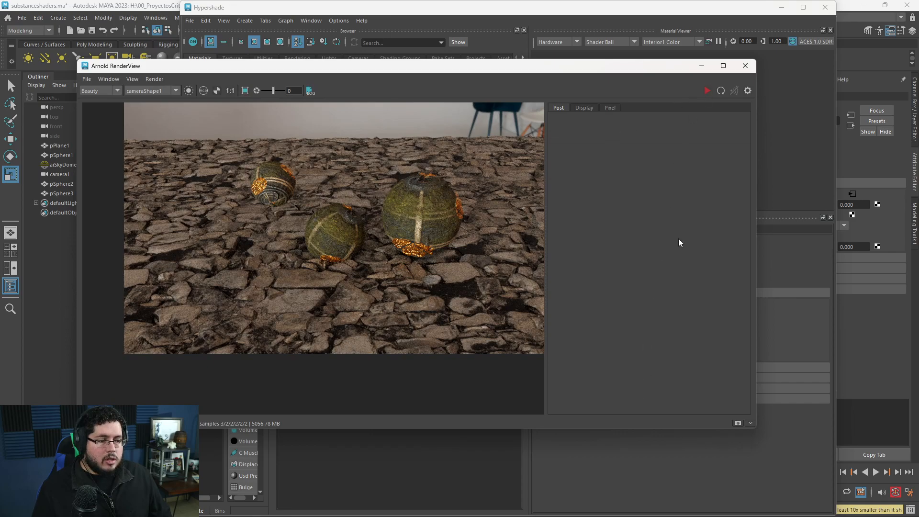
Set the stone displacement shader's scale to 0.02 and re-render the scene.
left_click_drag(670, 70, 492, 72)
left_click(564, 328)
type(".02")
key("Return")
key("alt+Tab")
left_click(528, 93)
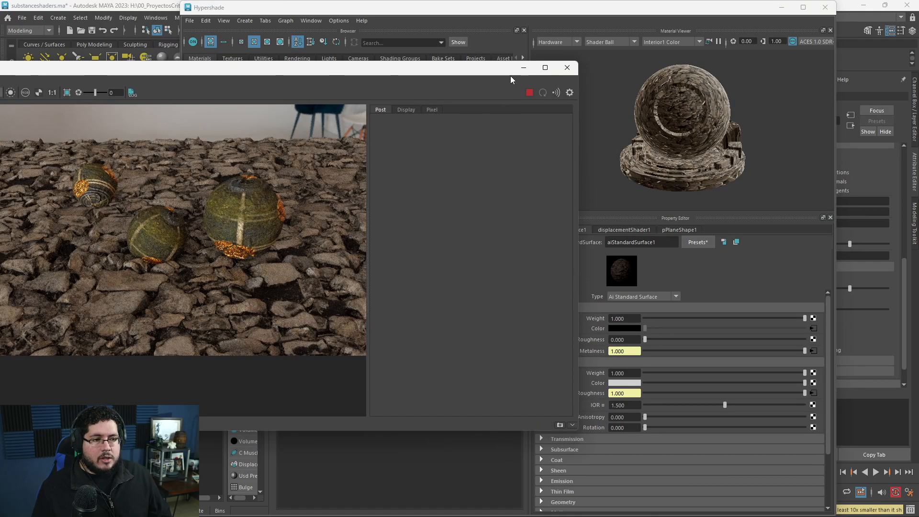
Minimize the render and Hypershade windows and bring camera1 to a closer, lower angle on the spheres.
left_click(528, 69)
left_click(782, 8)
left_click_drag(470, 184, 501, 260, "alt")
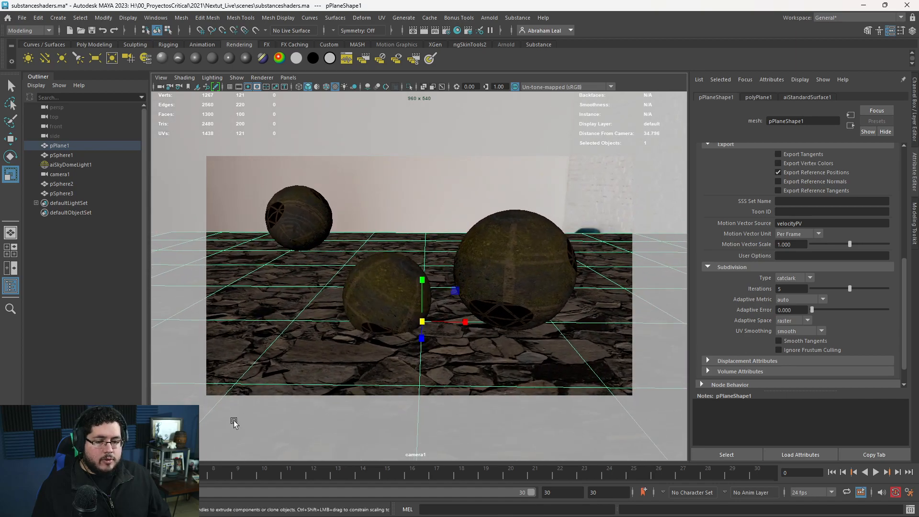
Set the sky dome light's camera visibility to 0 and re-render to inspect the spheres against the background.
left_click(427, 219)
scroll(785, 327, "down", 5)
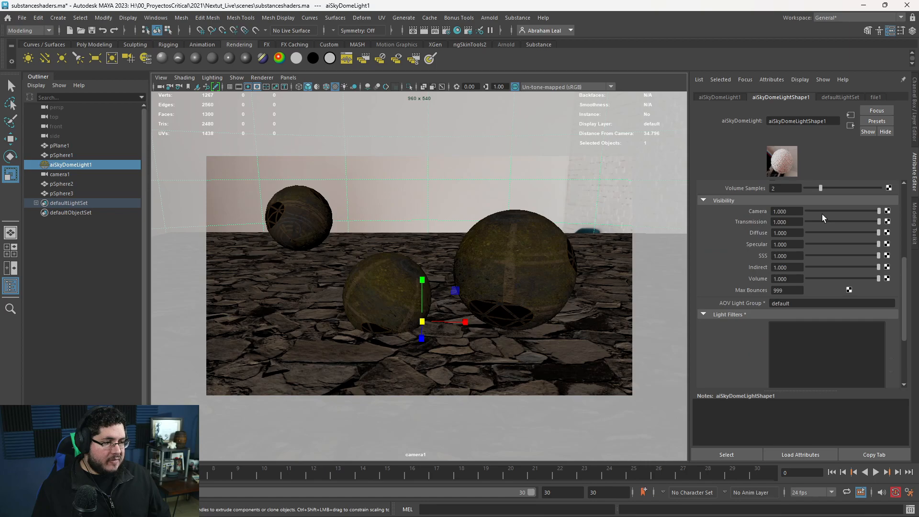
left_click_drag(822, 215, 756, 225)
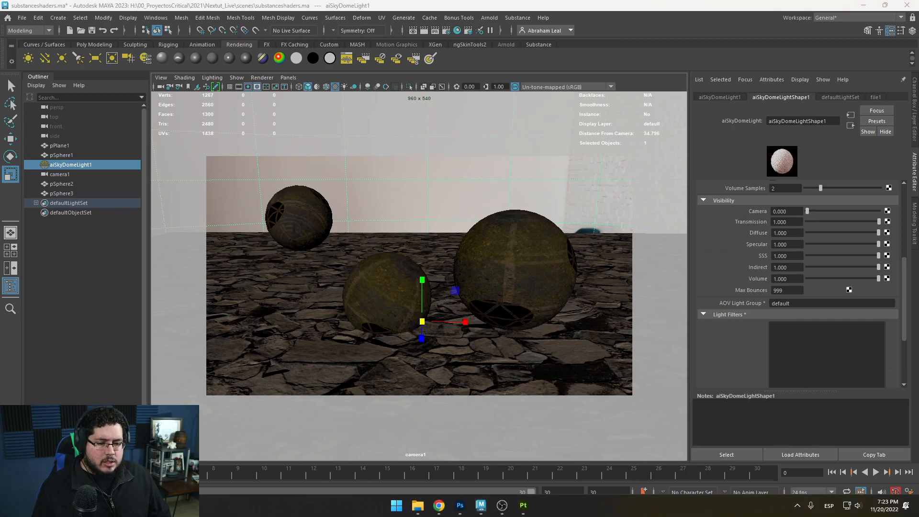
left_click(250, 317)
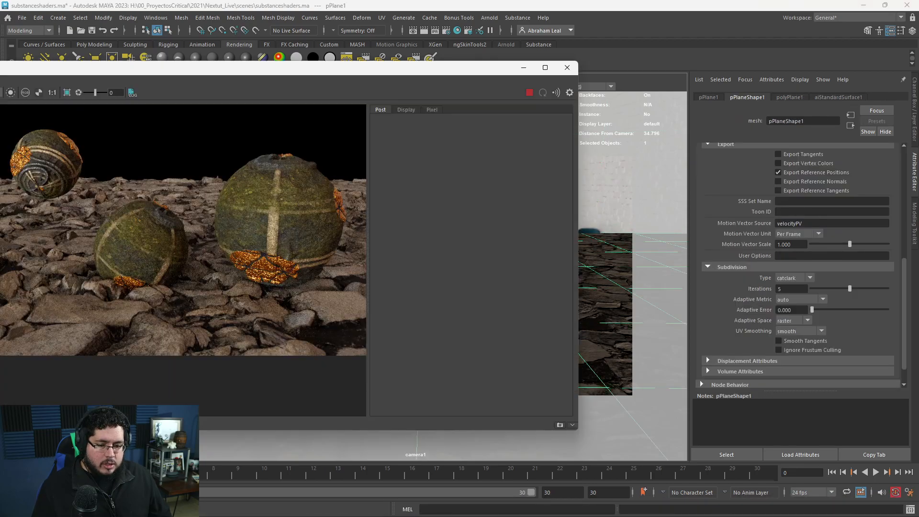
left_click(529, 93)
scroll(234, 229, "down", 3)
scroll(244, 253, "up", 2)
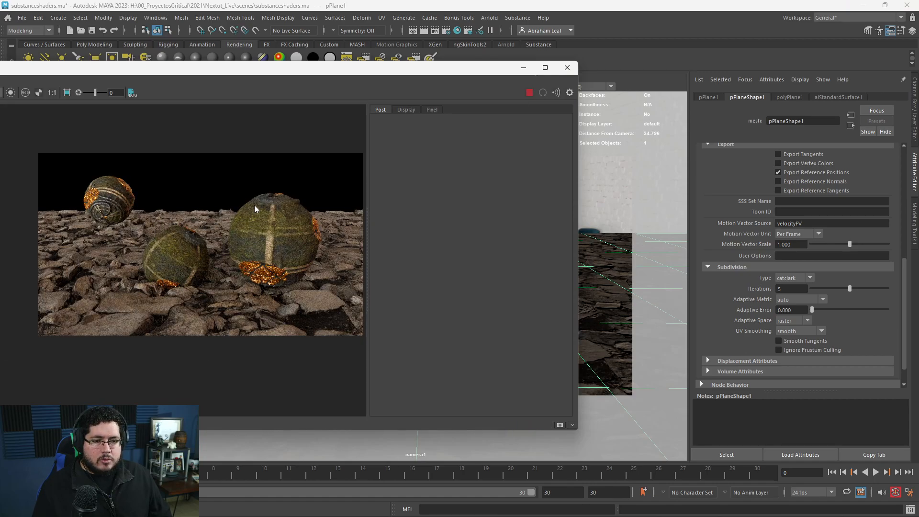
Minimize the render window and set the sky dome light's exposure to -2.
left_click(524, 69)
left_click(497, 170)
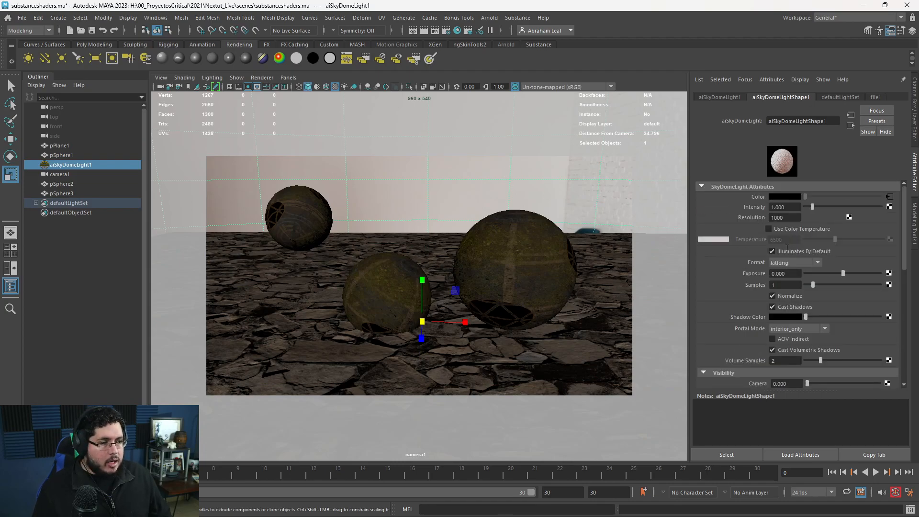
type("-2")
key("Return")
Switch to the perspective view, frame the whole ground plane, and create an Arnold area light.
key("space")
left_click_drag(492, 185, 493, 177)
left_click_drag(484, 191, 424, 249, "alt")
right_click_drag(423, 249, 333, 231, "alt")
left_click(489, 18)
mouse_move(518, 67)
left_click(602, 68)
Scale up the area light, move it to one side of the ground plane, and rotate it toward the spheres.
left_click_drag(517, 275, 438, 243, "alt")
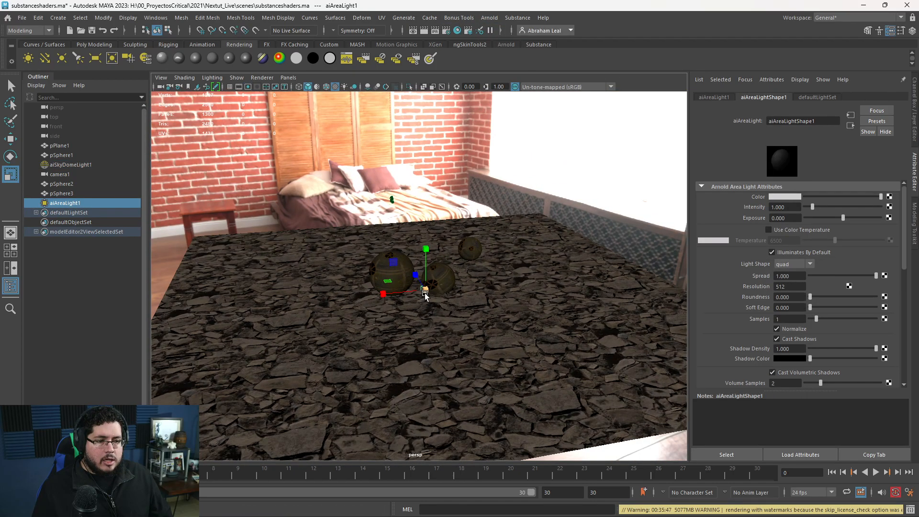
left_click_drag(424, 293, 550, 287)
key("w")
left_click_drag(462, 302, 271, 279, "alt")
key("e")
Set the area light's exposure to 10, enable color temperature, and lower it to a warm value of about 2202.
type("10")
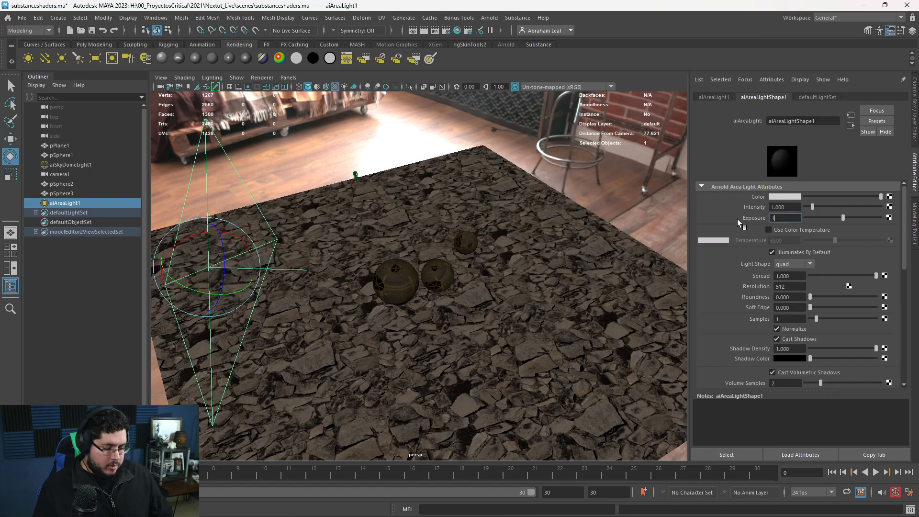
key("Return")
left_click(769, 229)
left_click_drag(835, 240, 810, 240)
Close the Hypershade and render the scene to inspect the warm area light on the spheres.
key("alt+Tab")
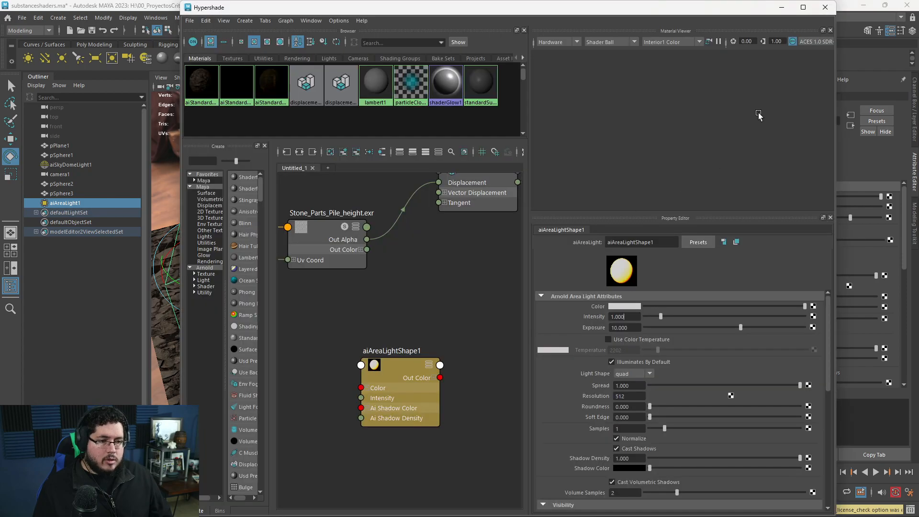
left_click(826, 8)
key("alt+Tab")
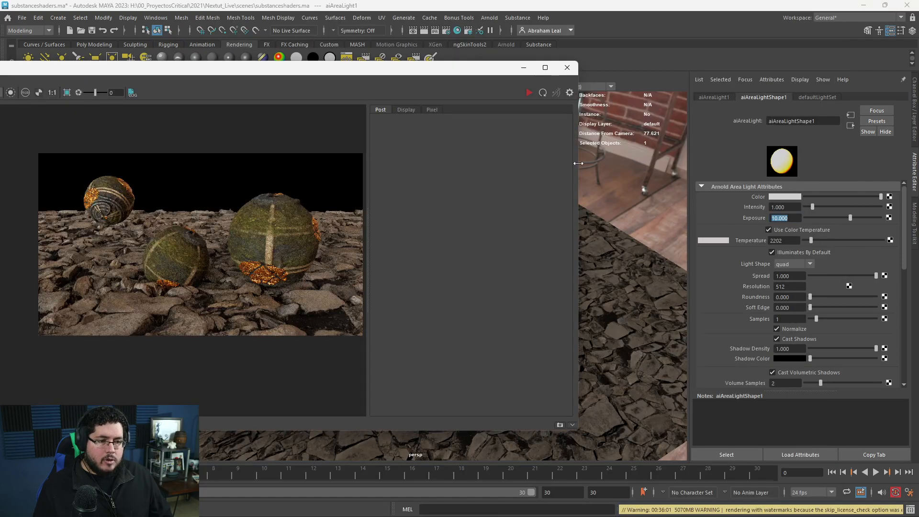
left_click(530, 93)
middle_click_drag(285, 256, 242, 256)
Set the area light's exposure to 13 after trying 12, and raise its color temperature to about 4092.
left_click_drag(791, 219, 748, 217)
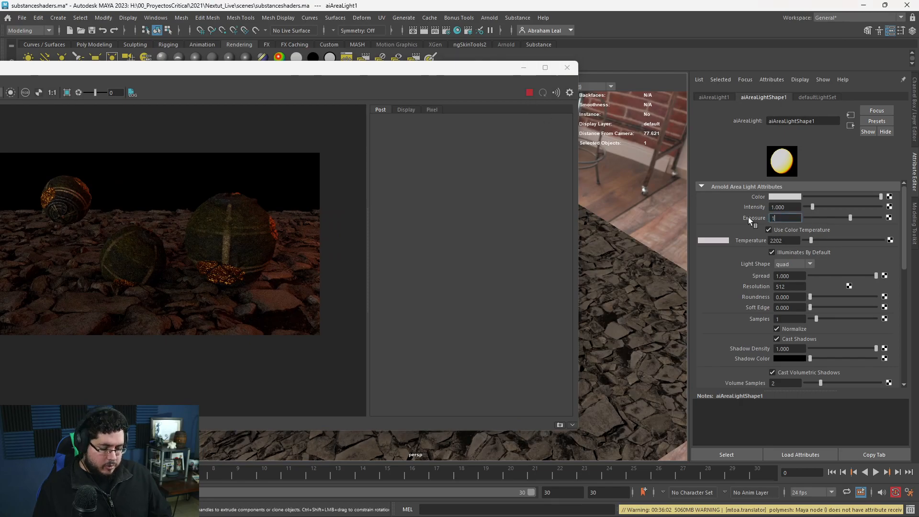
type("12")
key("Return")
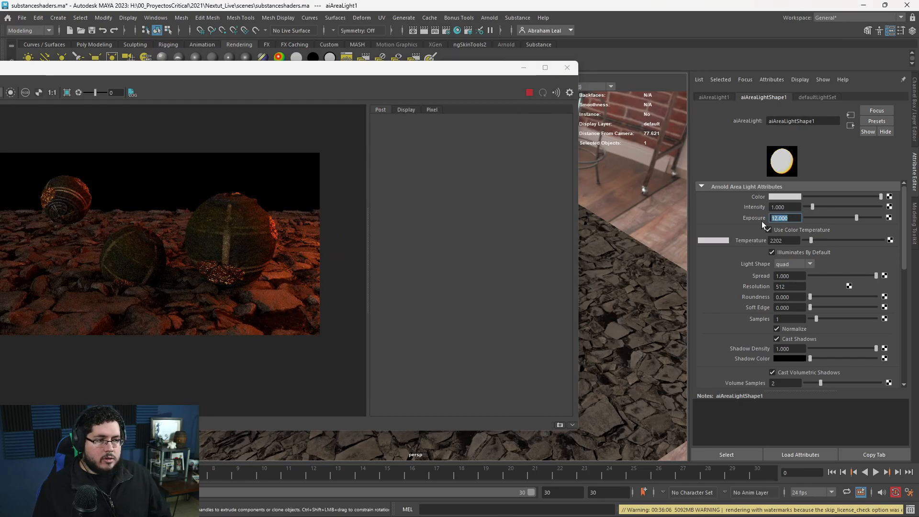
type("13")
key("Return")
left_click_drag(817, 240, 820, 239)
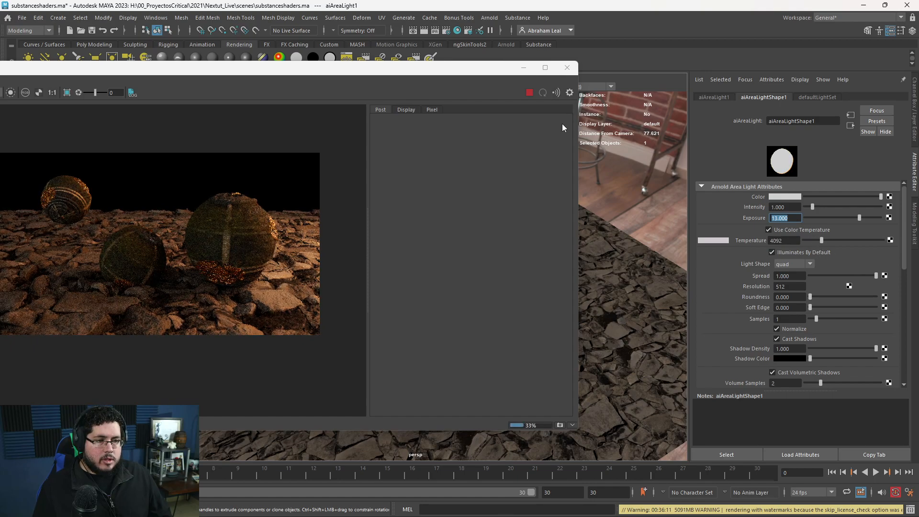
Duplicate the area light, move the copy to the opposite side of the ground plane, and turn it toward the spheres.
left_click(524, 69)
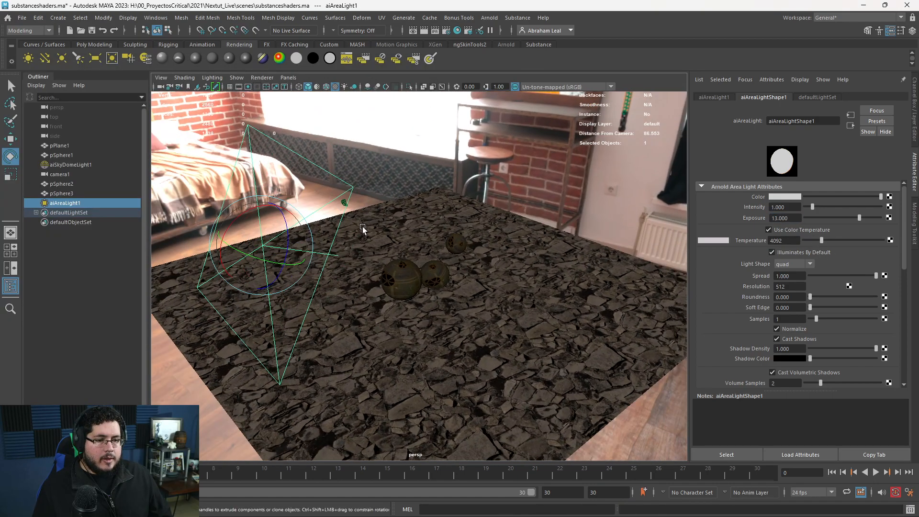
key("ctrl+d")
key("w")
left_click_drag(196, 209, 639, 162)
key("e")
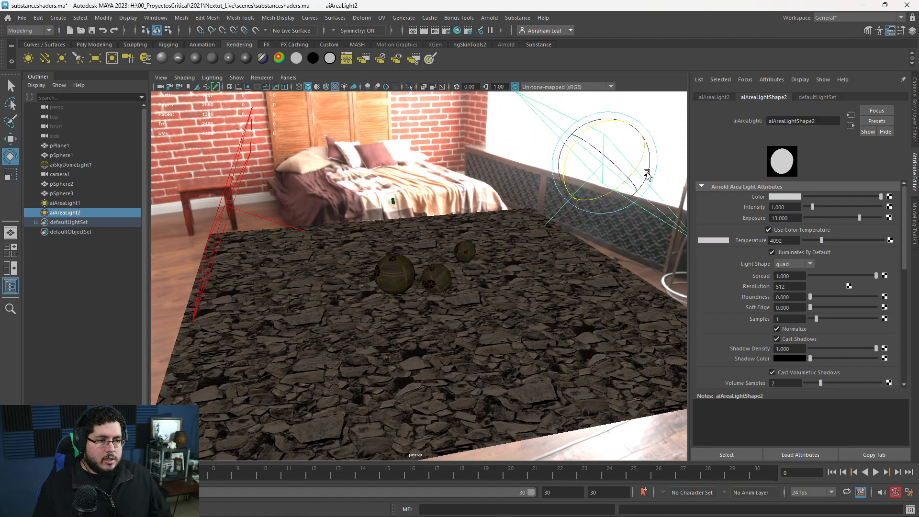
Raise the duplicated light's color temperature to 11564, render the scene, and push the temperature to 15000.
left_click(864, 240)
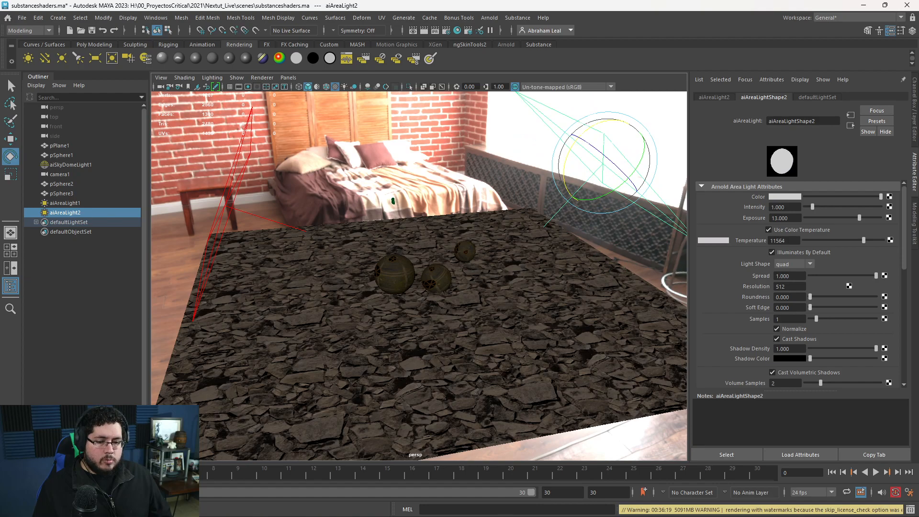
key("alt+Tab")
left_click(528, 92)
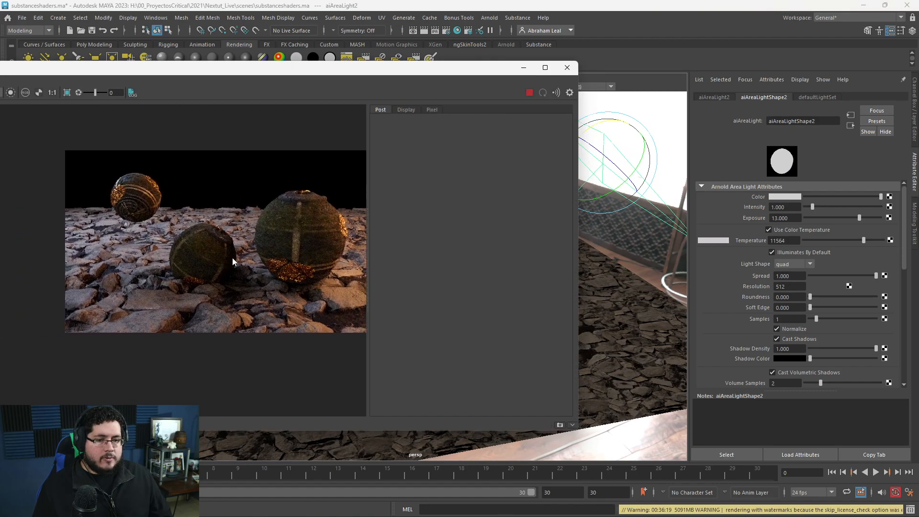
left_click_drag(869, 240, 881, 240)
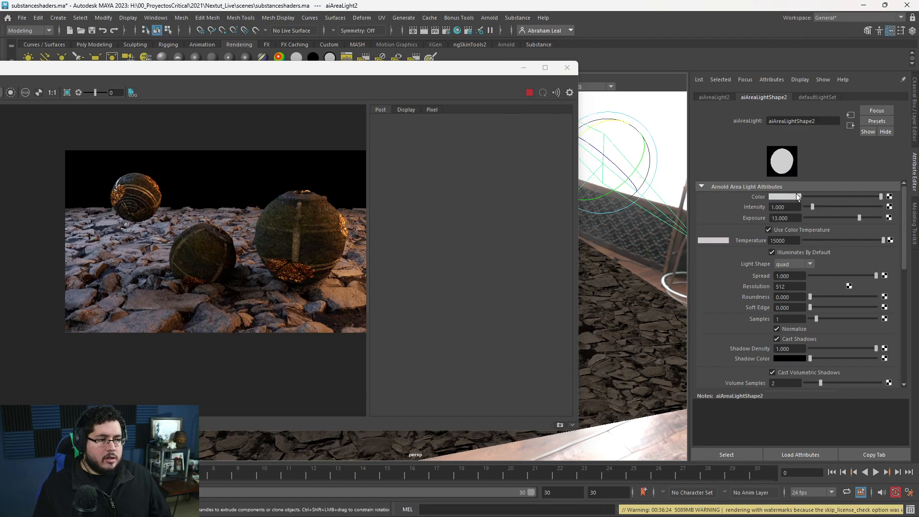
Give the duplicated area light a pure blue color, raise its exposure to about 14.643, and disable its color temperature.
left_click(786, 197)
left_click(796, 174)
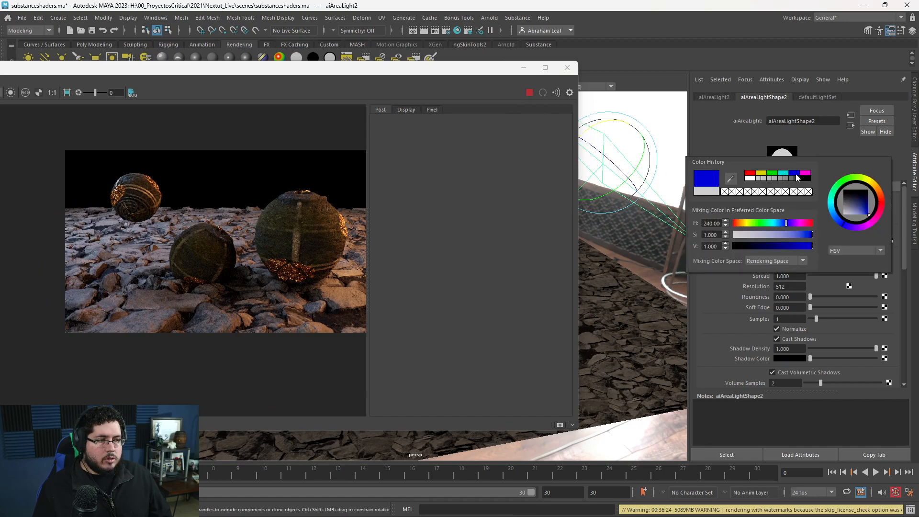
left_click_drag(823, 218, 864, 213)
left_click(777, 231)
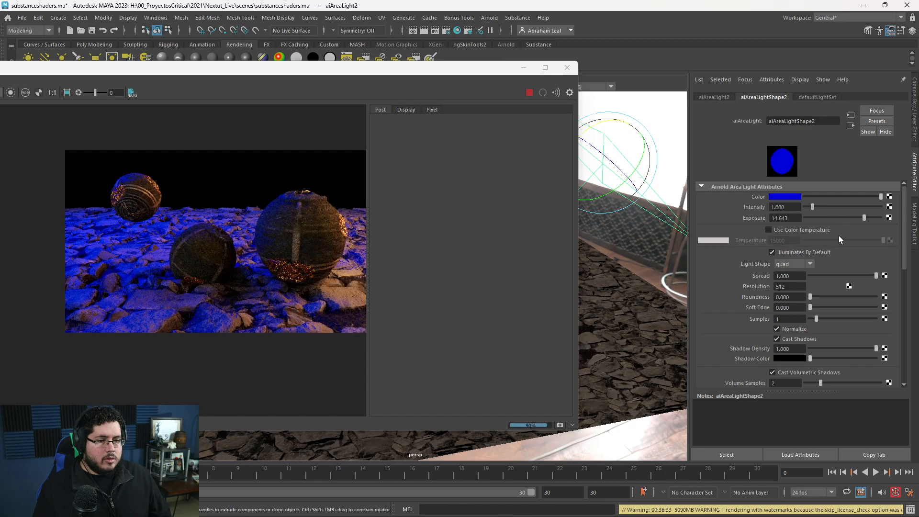
Soften the duplicated area light's color to a less saturated, lighter-hued blue.
left_click(780, 196)
mouse_move(788, 231)
left_mouse_down()
mouse_move(769, 233)
mouse_move(784, 236)
mouse_move(772, 245)
mouse_move(785, 245)
mouse_move(782, 234)
left_mouse_up()
left_click_drag(780, 221, 775, 221)
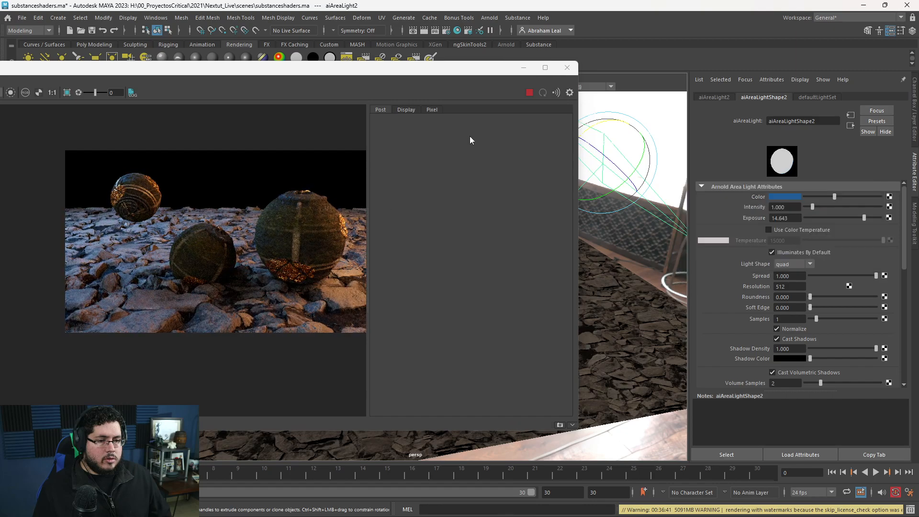
Select the first, warm area light, set its exposure to 14, and re-render the scene.
left_click_drag(473, 70, 269, 152)
middle_click_drag(445, 209, 531, 245, "alt")
left_click(393, 246)
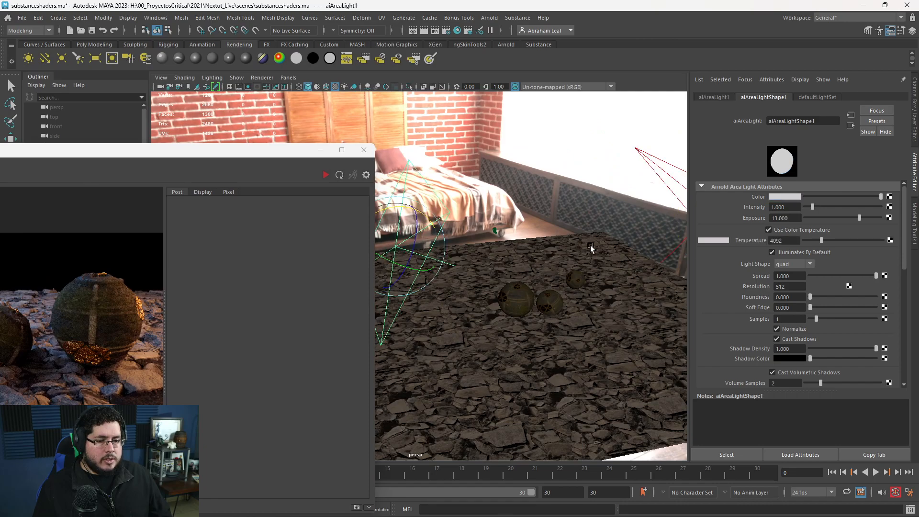
left_click(785, 218)
double_click(773, 218)
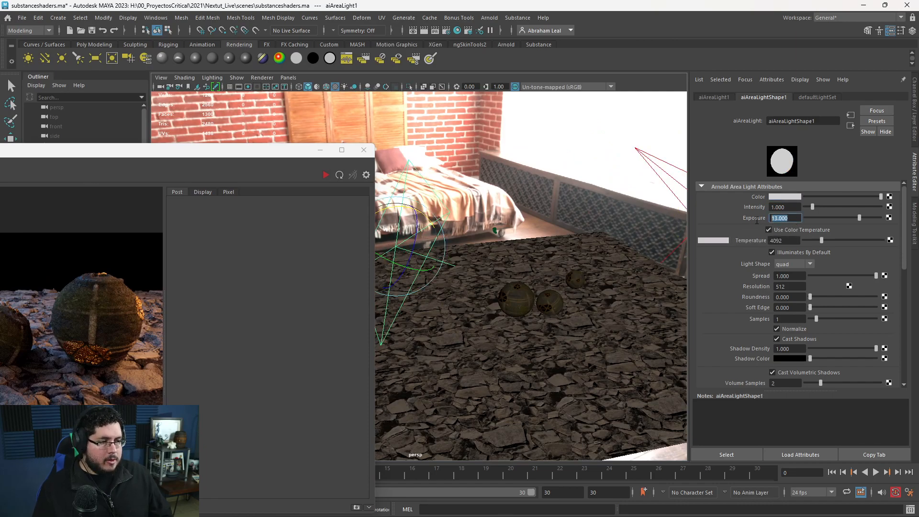
type("14")
key("Return")
left_click(326, 174)
left_click_drag(262, 156, 490, 68)
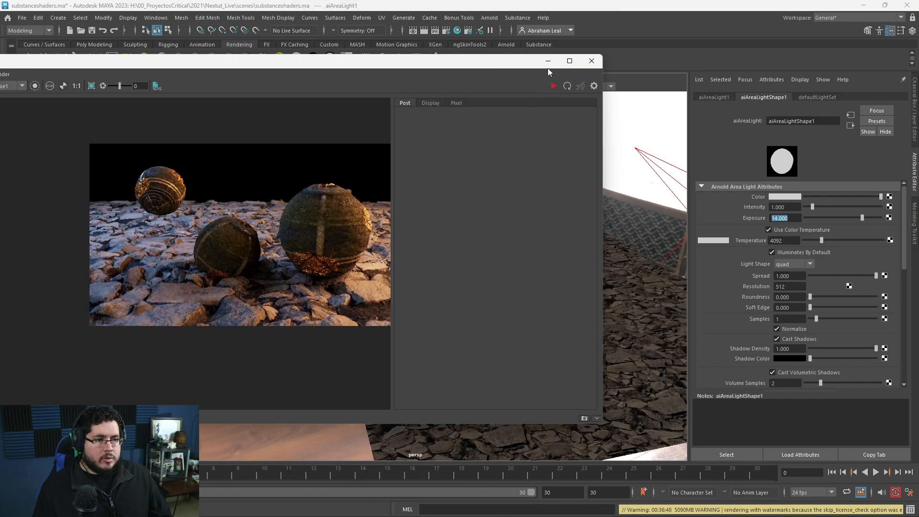
Move and rotate the warm area light to illuminate the spheres more from the front, and re-render the scene.
left_click(548, 62)
key("w")
left_click_drag(449, 269, 431, 215, "alt")
key("e")
key("w")
key("e")
left_click_drag(431, 247, 445, 253)
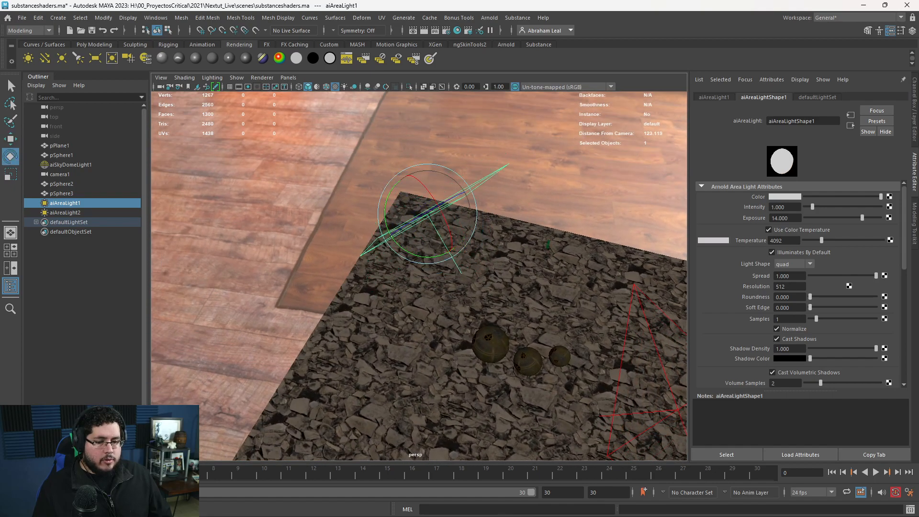
key("alt+Tab")
left_click(555, 85)
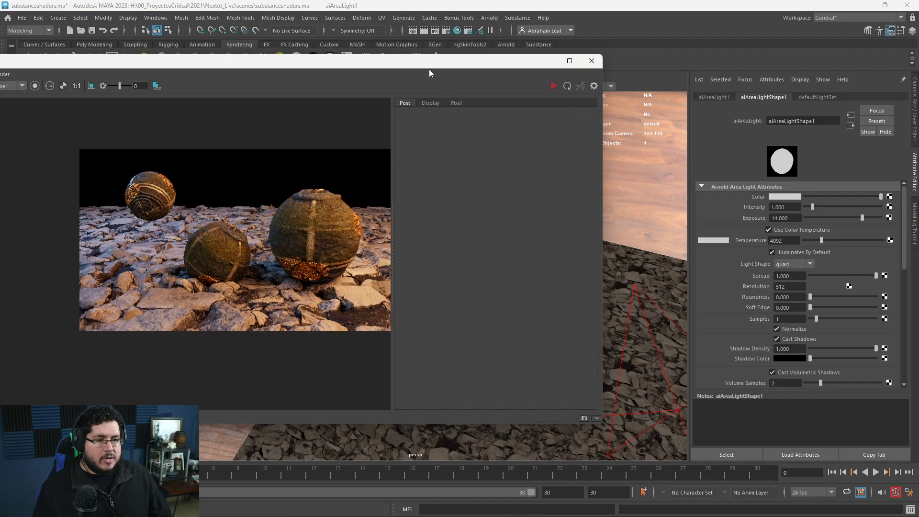
Shift the warm area light back toward the side of the spheres and re-render to inspect the lighting.
left_click_drag(439, 63, 300, 82)
left_click_drag(569, 239, 533, 237, "alt")
middle_click_drag(532, 237, 591, 289, "alt")
key("w")
left_click_drag(528, 285, 541, 269, "alt")
key("e")
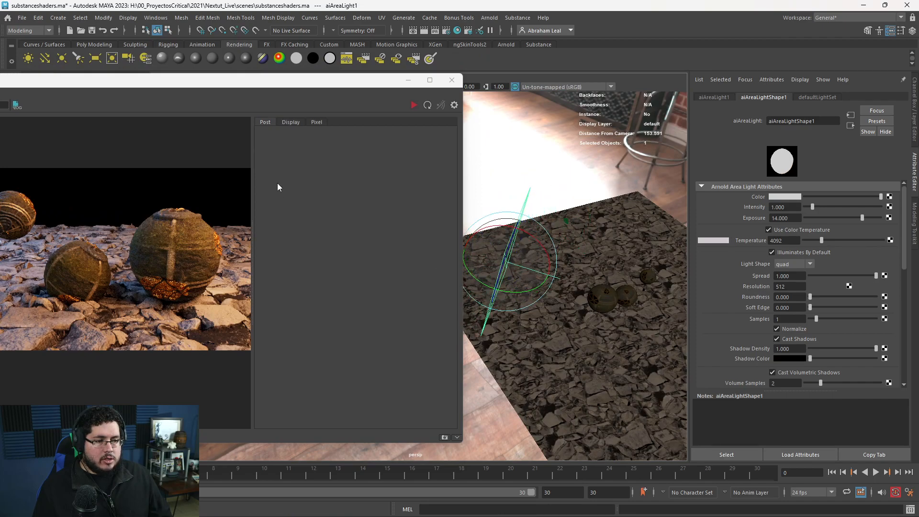
left_click(415, 105)
scroll(177, 245, "down", 2)
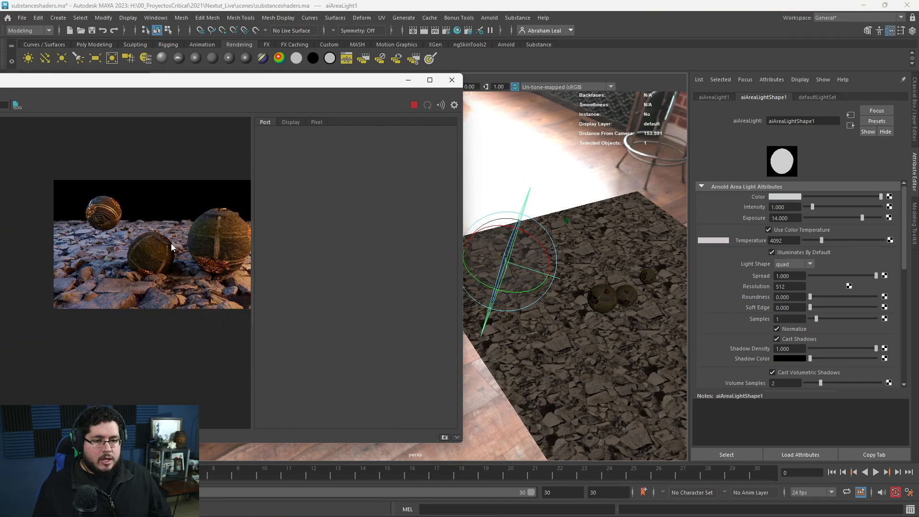
scroll(105, 261, "up", 1)
scroll(104, 262, "down", 1)
scroll(212, 226, "up", 1)
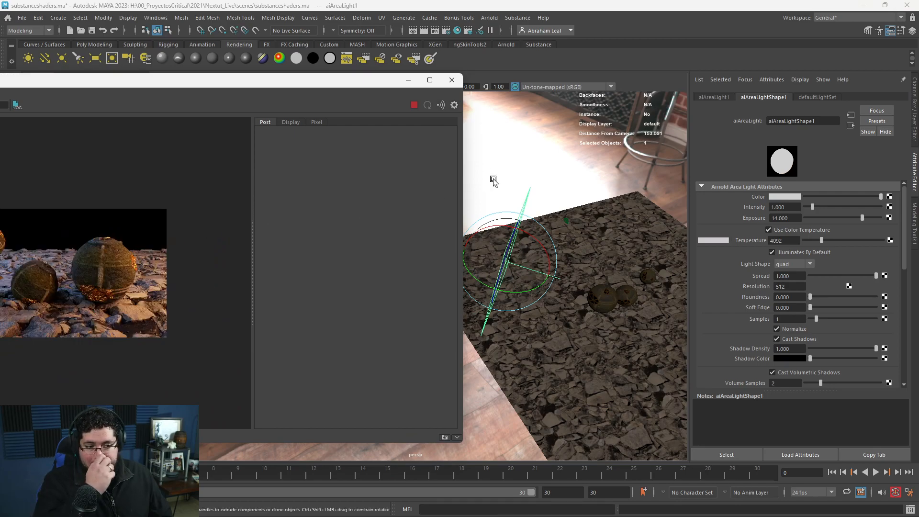
Stop the render, look through camera1, and select the large sphere to check its distance from the camera.
left_click(568, 221)
left_click_drag(594, 259, 625, 292, "alt")
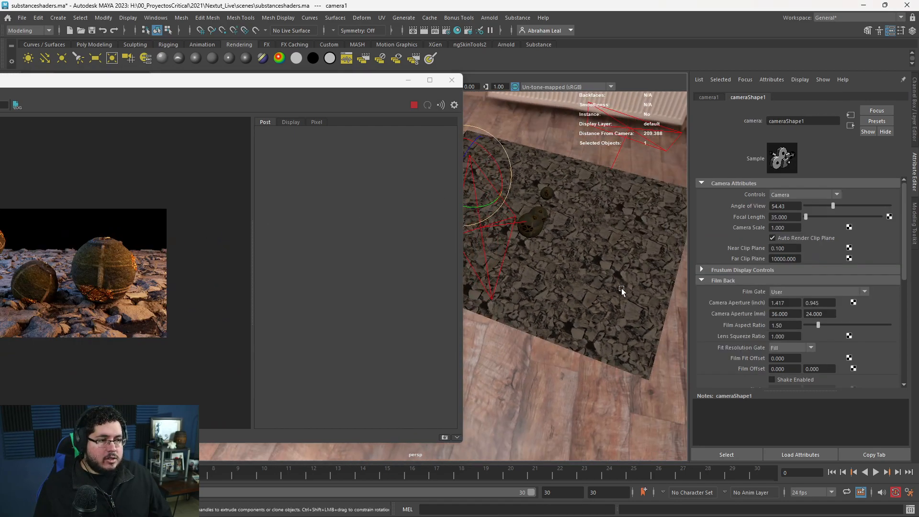
left_click(414, 105)
left_click_drag(394, 84, 403, 137)
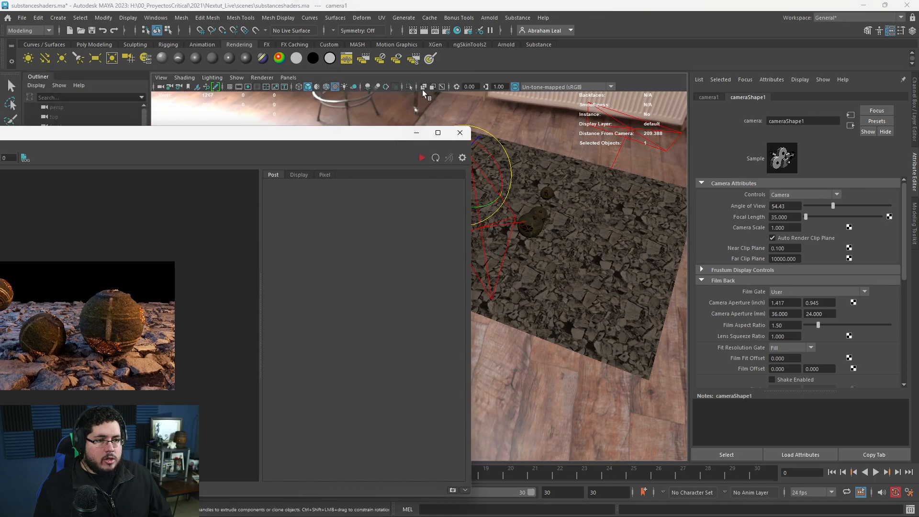
left_click(288, 77)
left_click(314, 120)
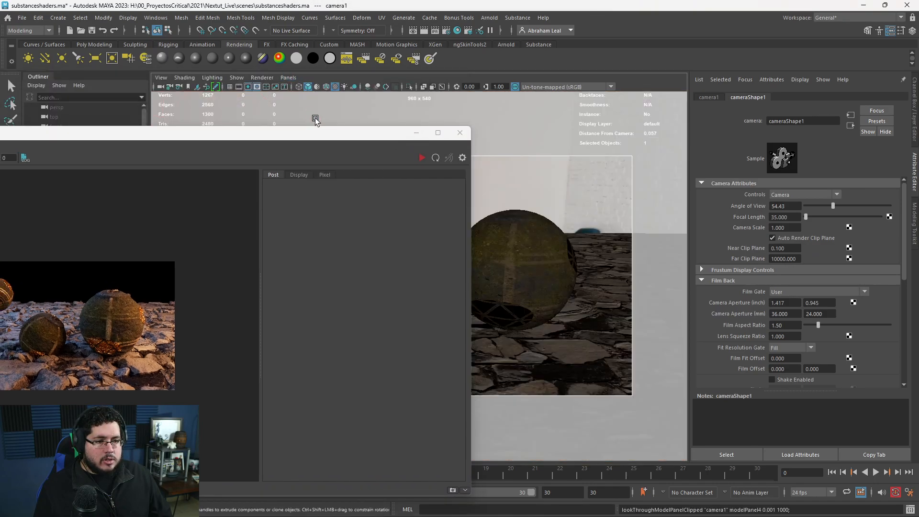
left_click(549, 244)
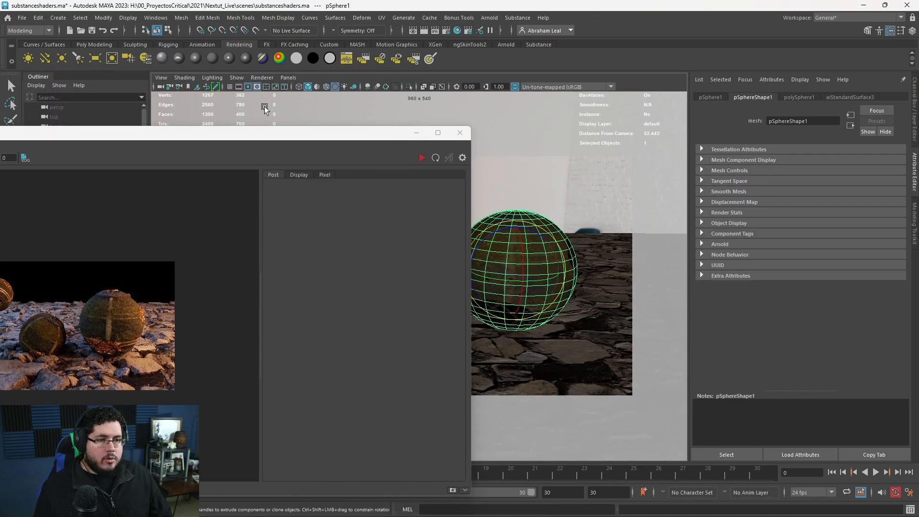
Enable depth of field in camera1's Arnold attributes with a focus distance of 33 and an aperture size of 1.
left_click(159, 89)
scroll(775, 282, "down", 8)
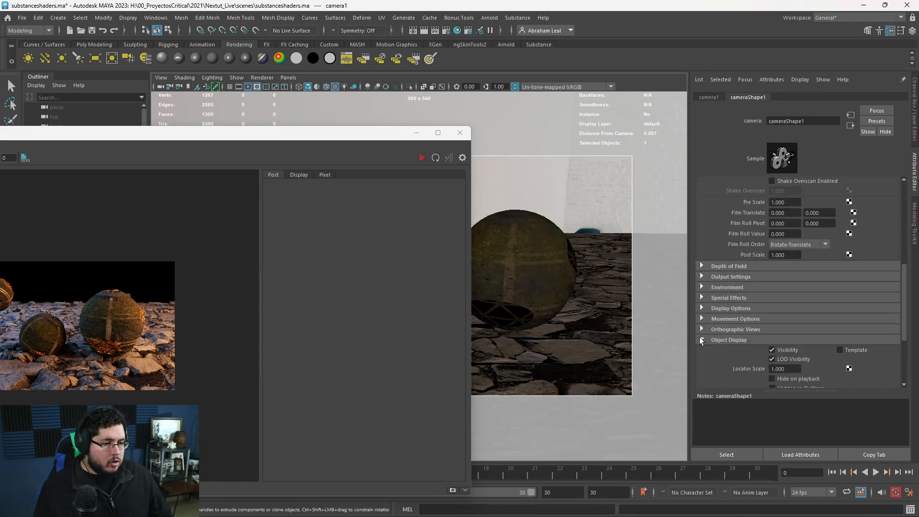
left_click(703, 350)
scroll(703, 350, "down", 5)
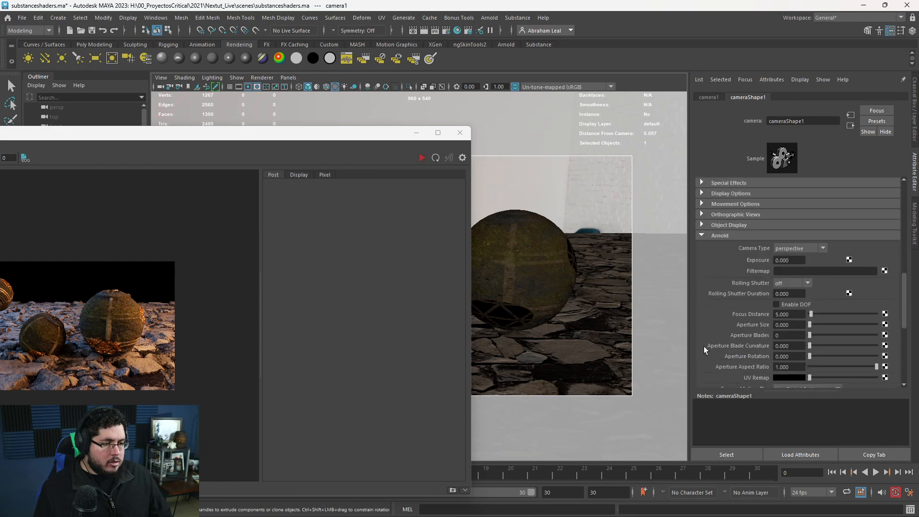
left_click_drag(789, 285, 766, 283)
type("33")
key("Tab")
type("1")
key("Return")
Re-render the scene and inspect the depth-of-field blur around the spheres.
left_click_drag(258, 136, 456, 64)
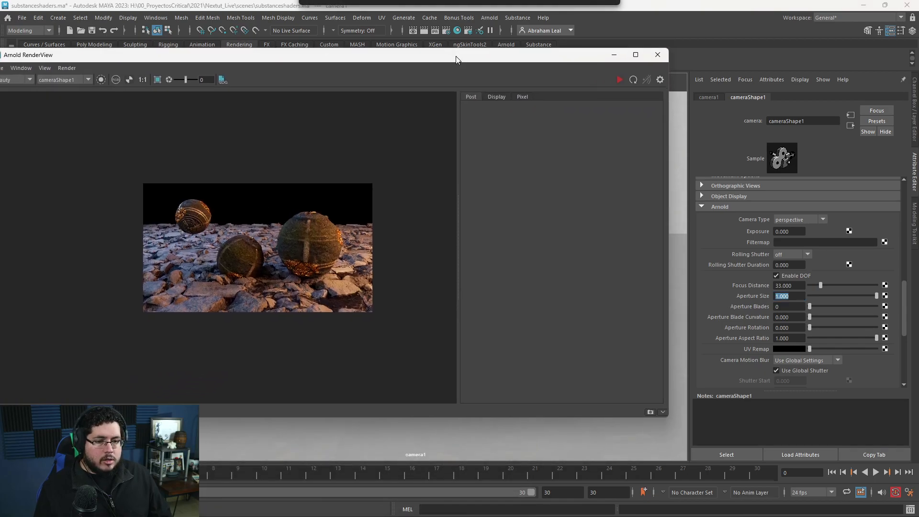
scroll(302, 216, "up", 2)
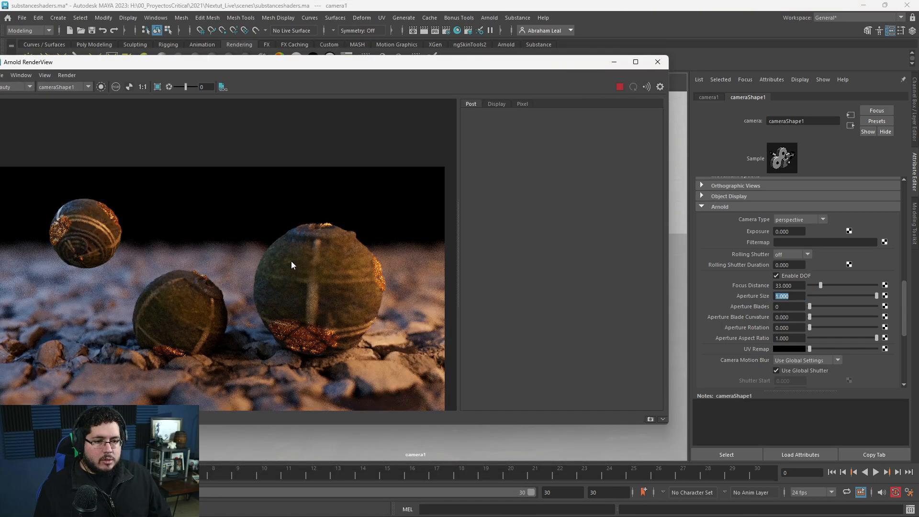
scroll(299, 259, "down", 1)
middle_click_drag(302, 259, 312, 231)
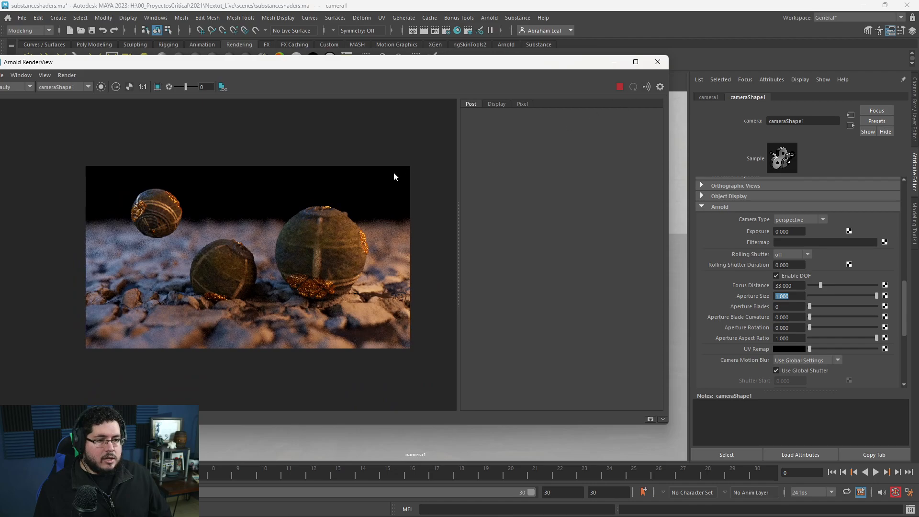
Set camera1's aperture size to 0.5 and re-render the scene.
left_click(618, 87)
type("0.5")
key("Return")
left_click(618, 87)
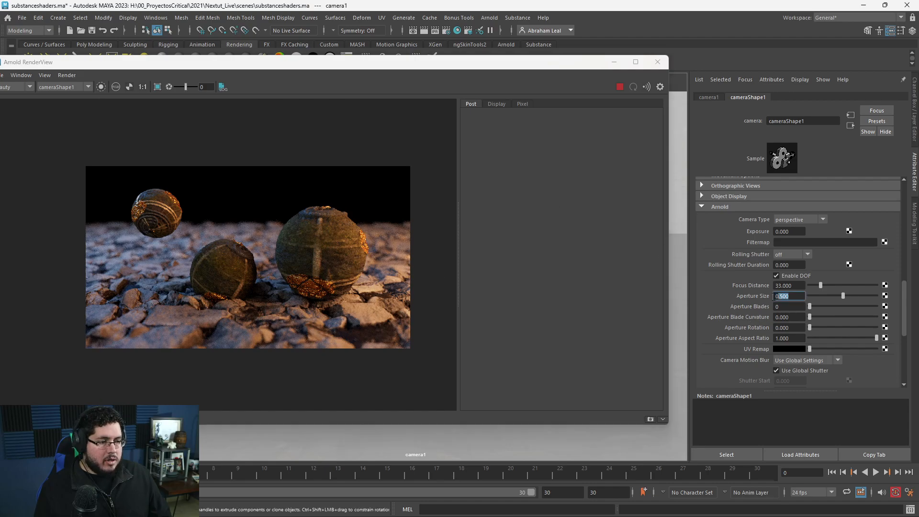
Set camera1's aperture size to 0.25 and inspect the updated blur in the render.
type("0.25")
key("Return")
scroll(234, 229, "up", 3)
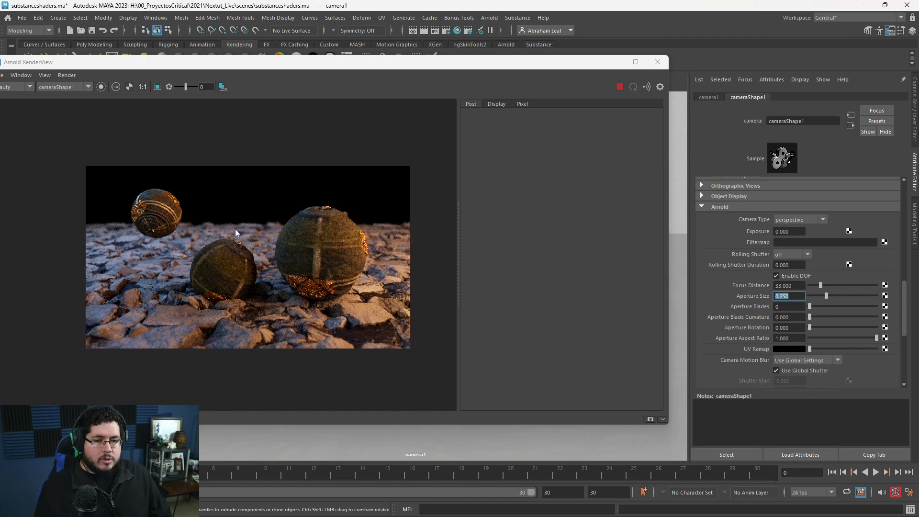
scroll(252, 260, "down", 2)
scroll(277, 274, "up", 1)
scroll(340, 215, "down", 2)
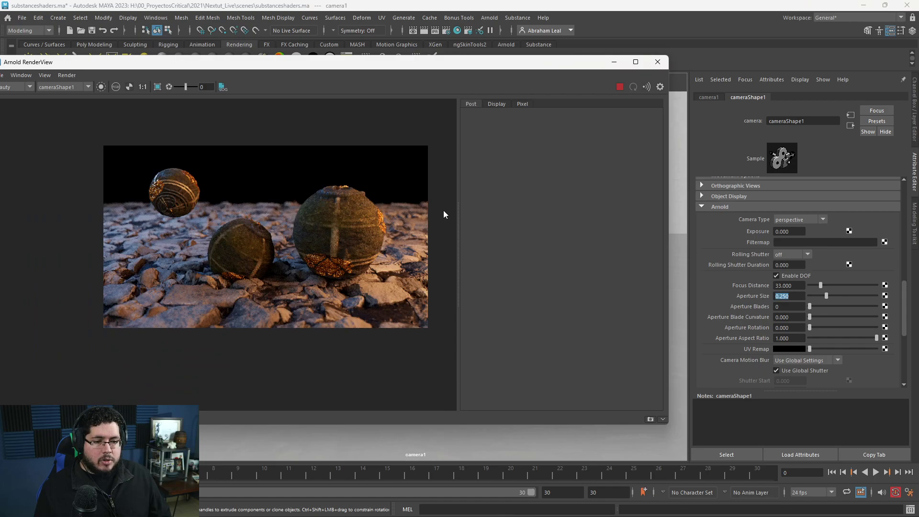
Stop the render and set the output image size to the HD_1080 preset in the render settings.
left_click(621, 88)
left_click(445, 30)
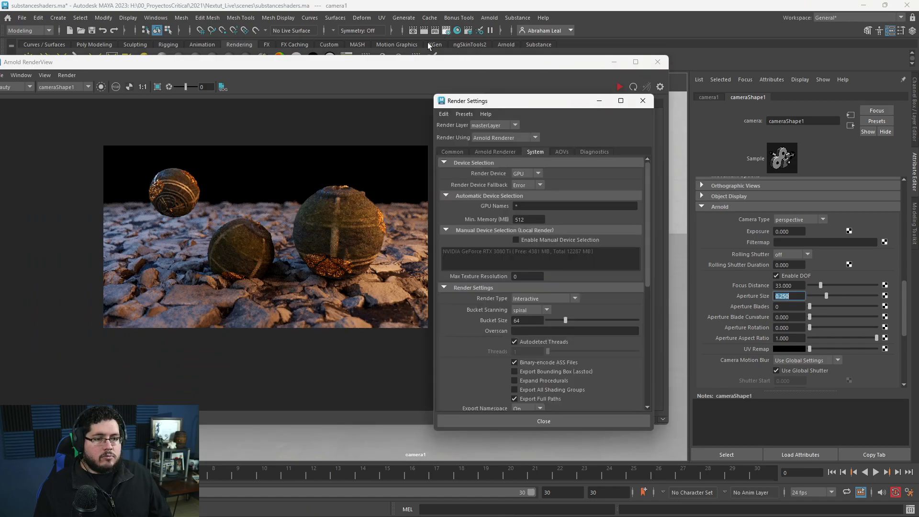
left_click(464, 154)
scroll(518, 307, "down", 8)
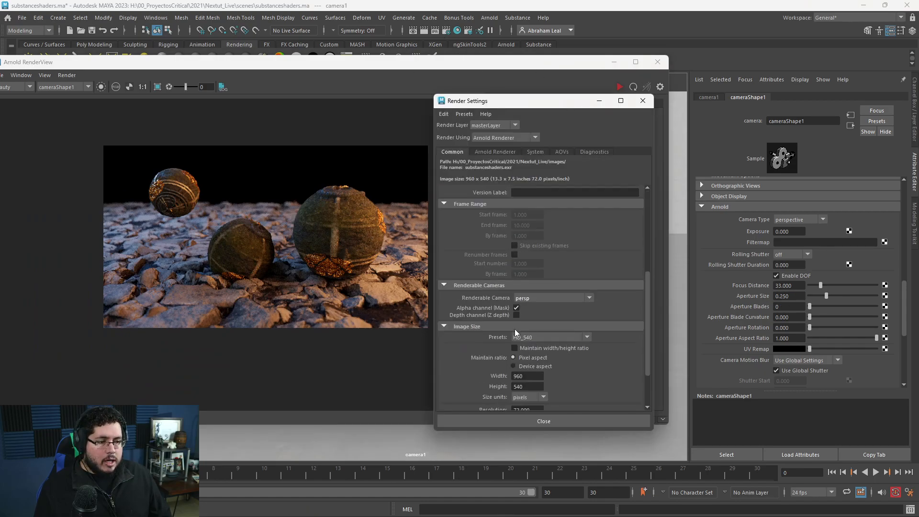
left_click(538, 310)
left_click(532, 367)
left_click(538, 310)
left_click(536, 363)
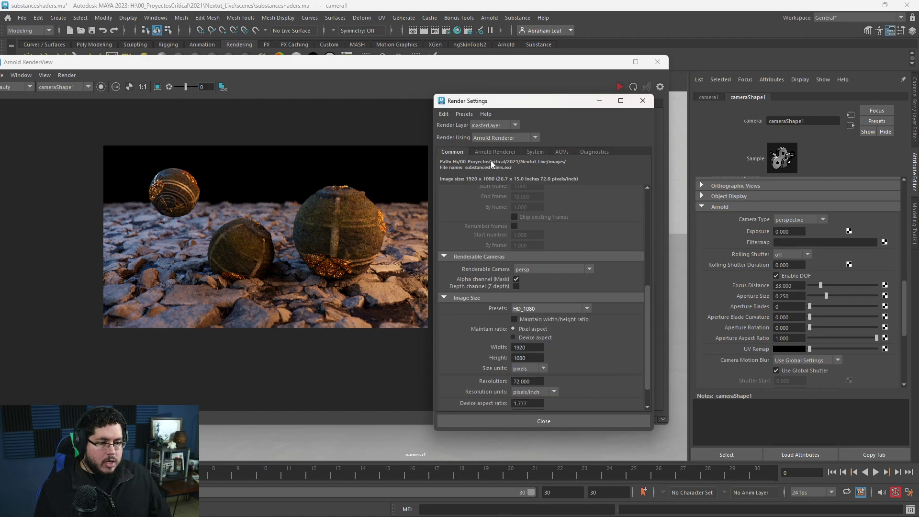
Review the Arnold sampling settings and the render view's display and post settings, closing the render view when done.
left_click(491, 152)
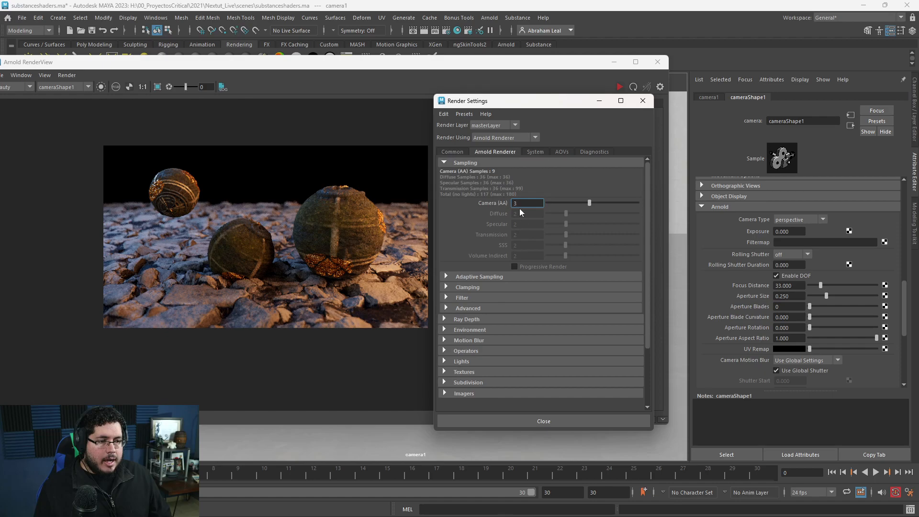
left_click(424, 136)
left_click(662, 88)
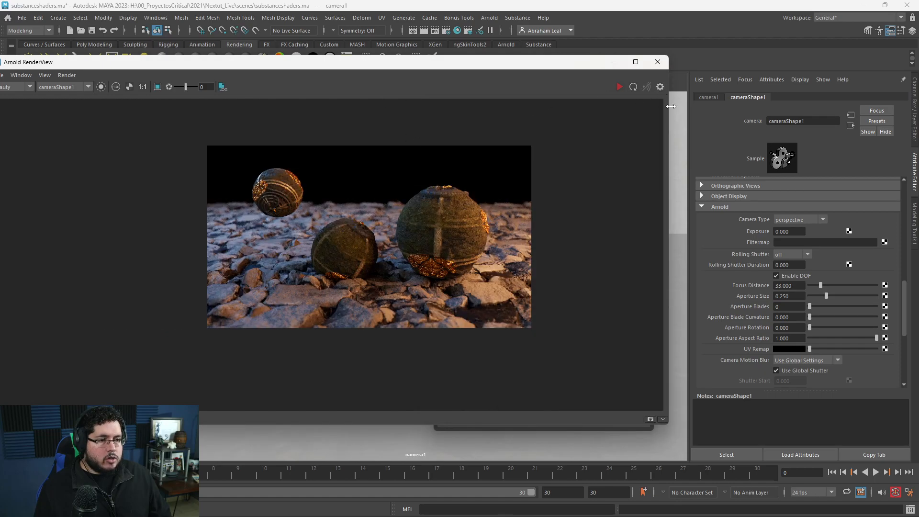
left_click(661, 88)
left_click(495, 104)
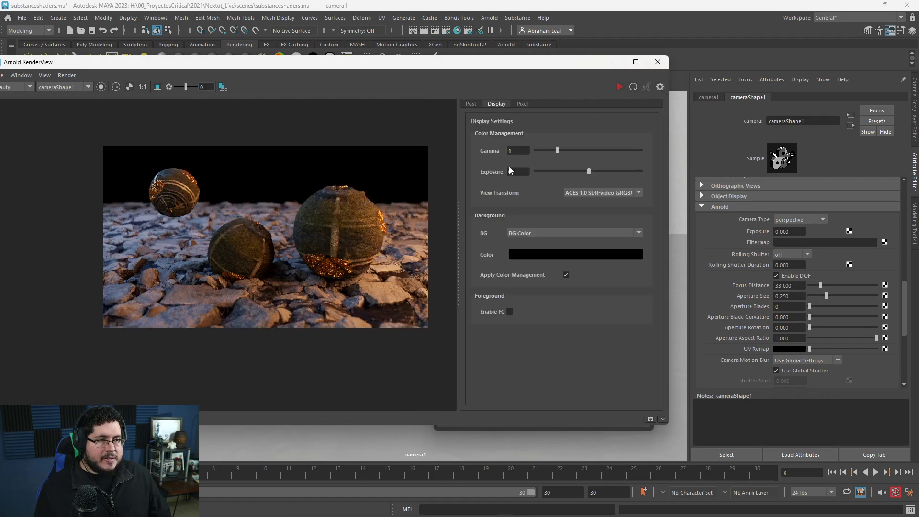
left_click(468, 104)
left_click(658, 62)
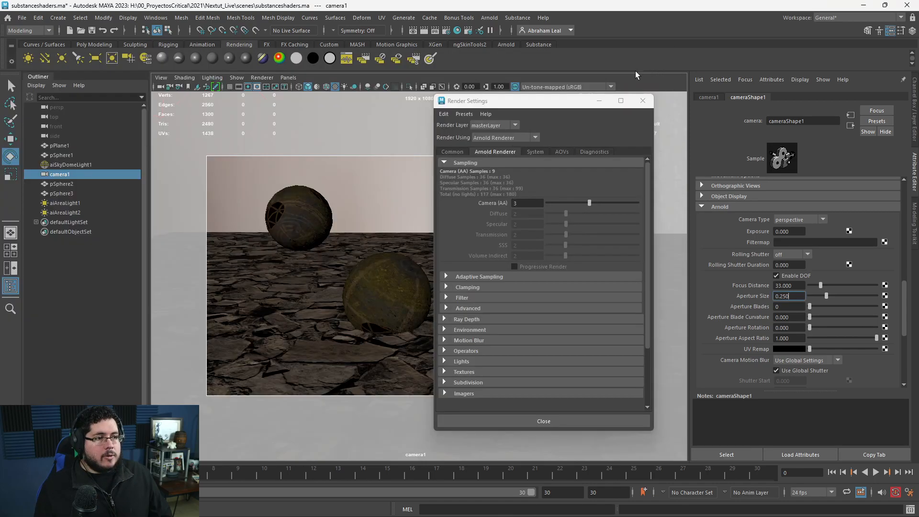
Reopen the Arnold RenderView and start rendering the scene through camera1.
left_click(490, 17)
left_click(511, 45)
left_click(497, 103)
left_click(472, 105)
left_click(622, 85)
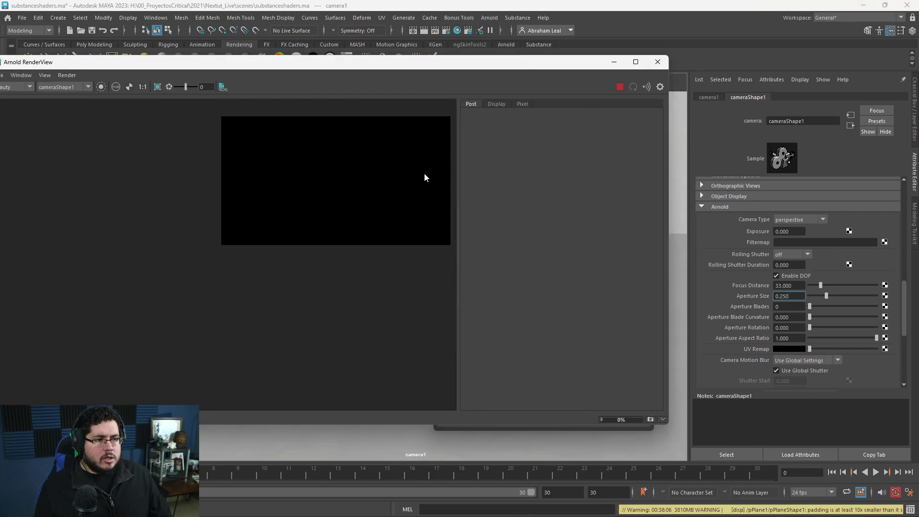
Examine the spheres and ground stones in the render up close and as a whole, then stop rendering.
scroll(412, 173, "up", 2)
middle_click_drag(357, 239, 350, 262)
scroll(350, 263, "down", 2)
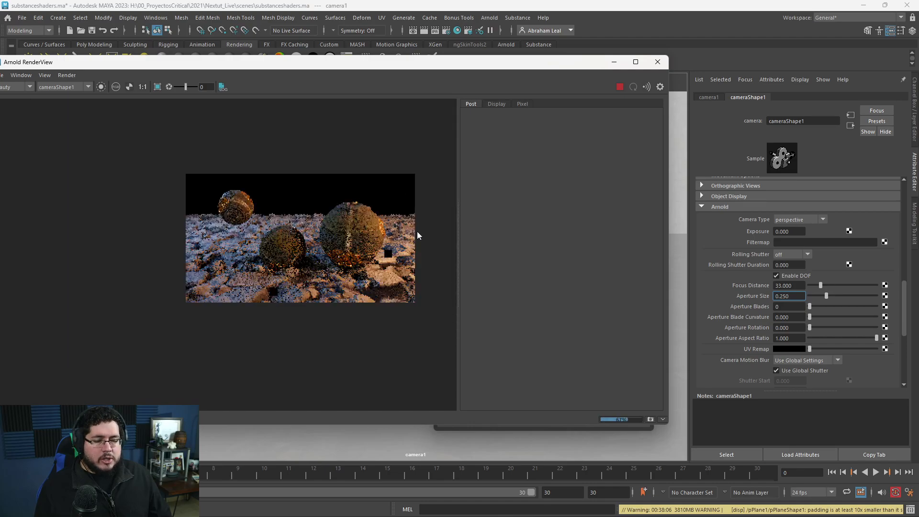
scroll(364, 252, "up", 2)
scroll(364, 252, "up", 3)
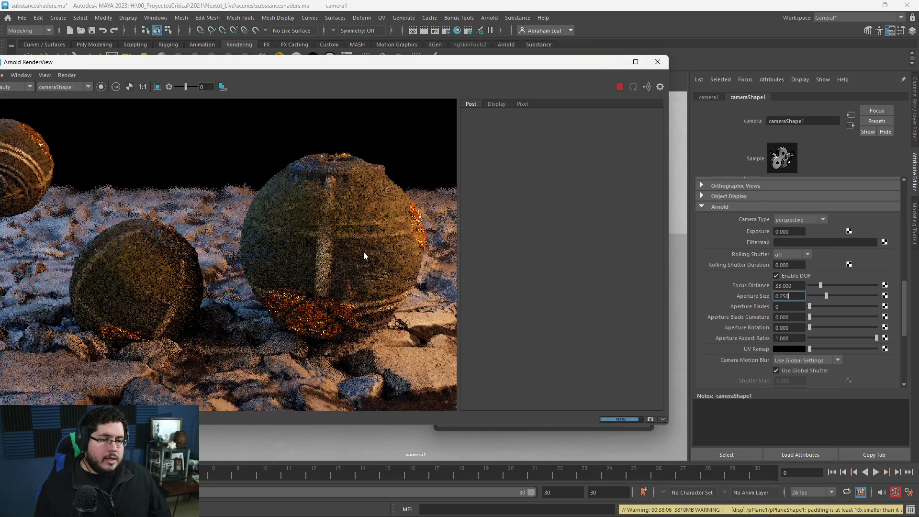
left_click(497, 104)
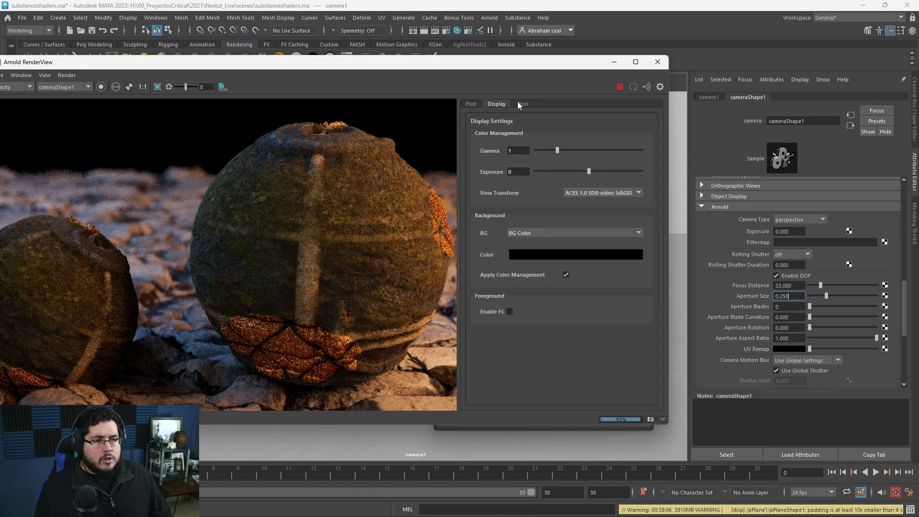
left_click(471, 104)
scroll(362, 210, "down", 5)
mouse_move(357, 245)
middle_mouse_down()
mouse_move(343, 267)
mouse_move(345, 288)
mouse_move(367, 257)
middle_mouse_up()
scroll(345, 271, "up", 1)
scroll(345, 288, "up", 1)
scroll(366, 257, "down", 1)
scroll(333, 267, "up", 1)
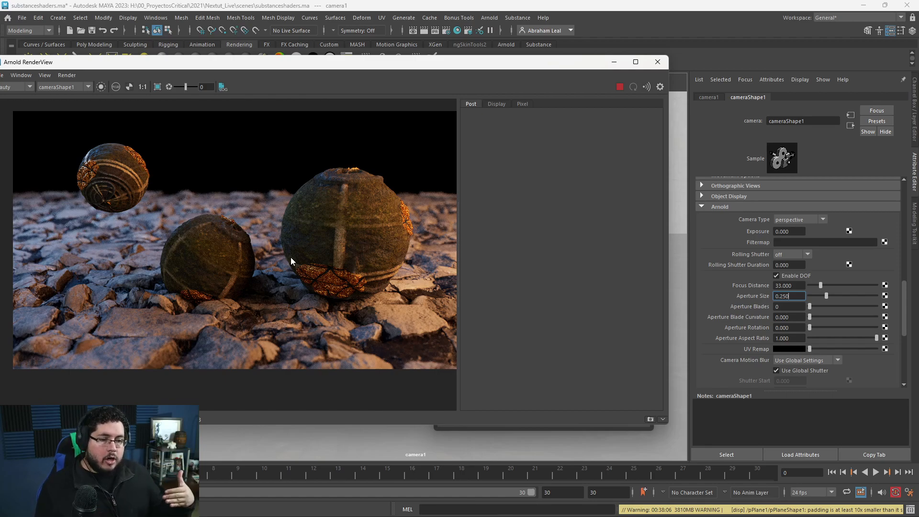
scroll(291, 257, "down", 2)
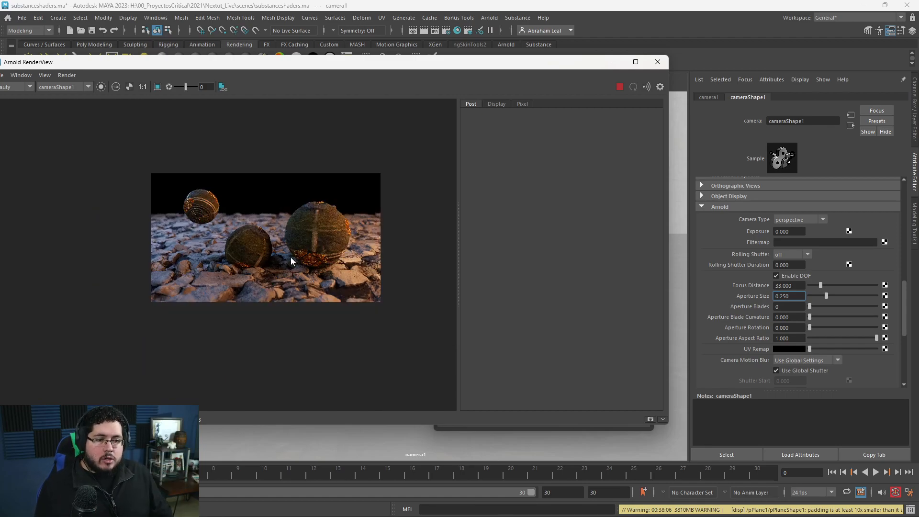
scroll(296, 282, "up", 1)
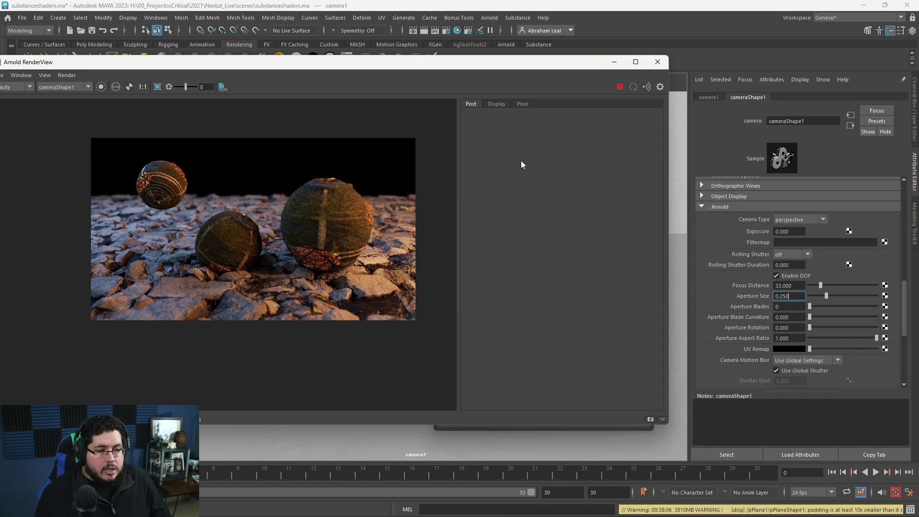
left_click(619, 87)
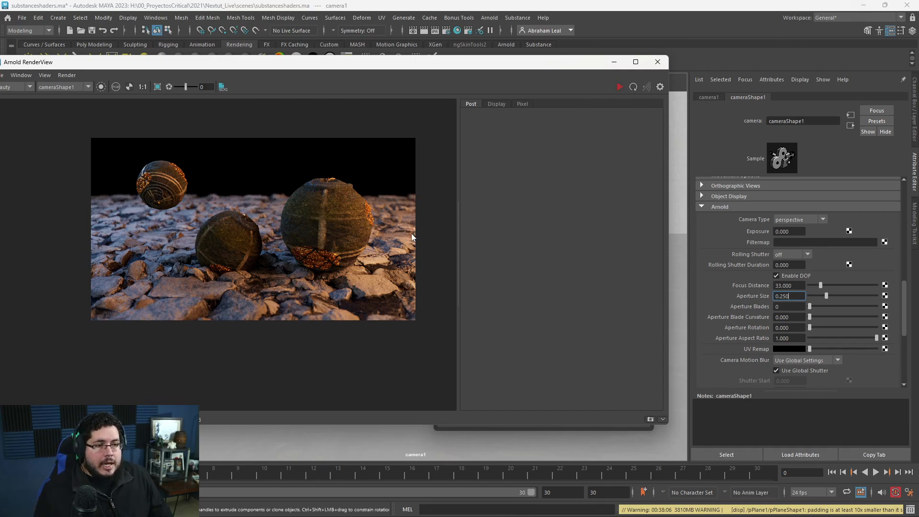
Switch to Photoshop and view the video thumbnail document more closely.
key("alt+Tab")
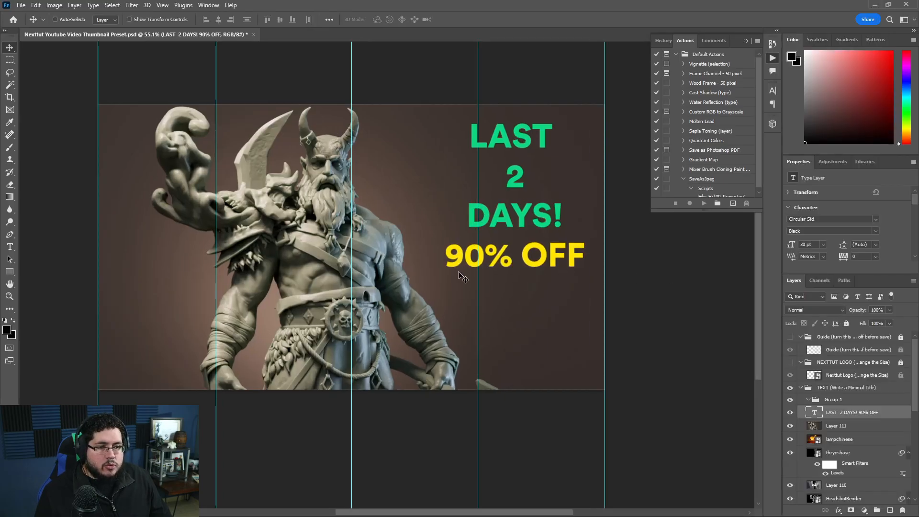
scroll(460, 277, "up", 3, "alt")
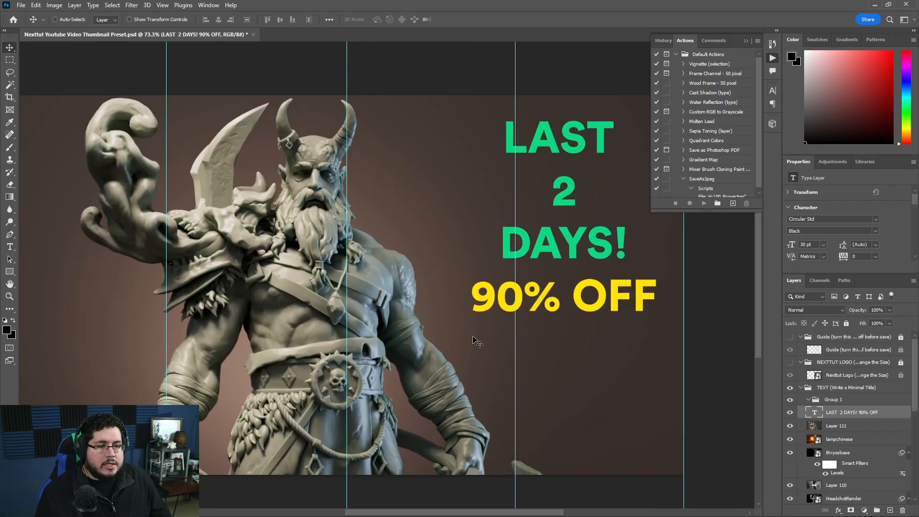